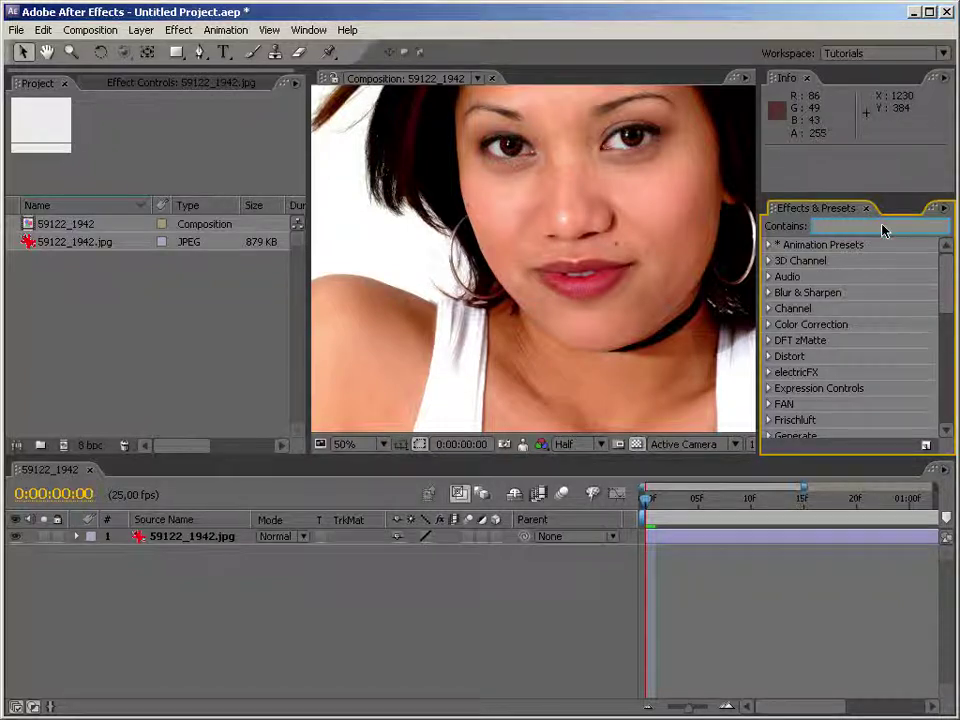
Step: Make a 59122_1942 composition that holds only the 59122_1942.jpg portrait
left_click(146, 389)
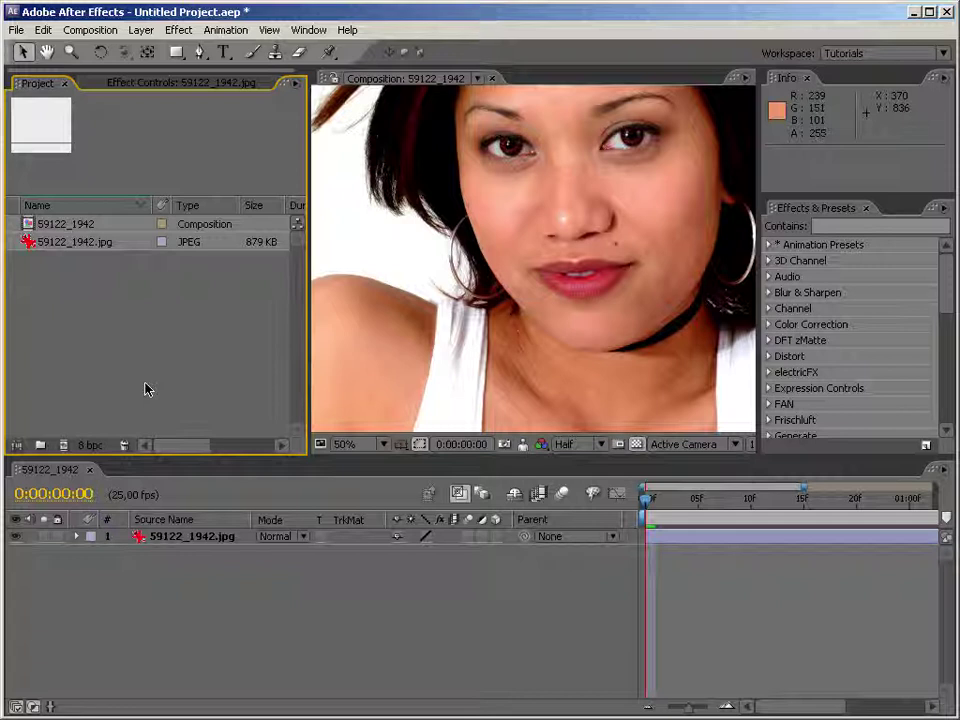
Step: Duplicate the photo layer and apply Invert to the top copy
left_click(474, 618)
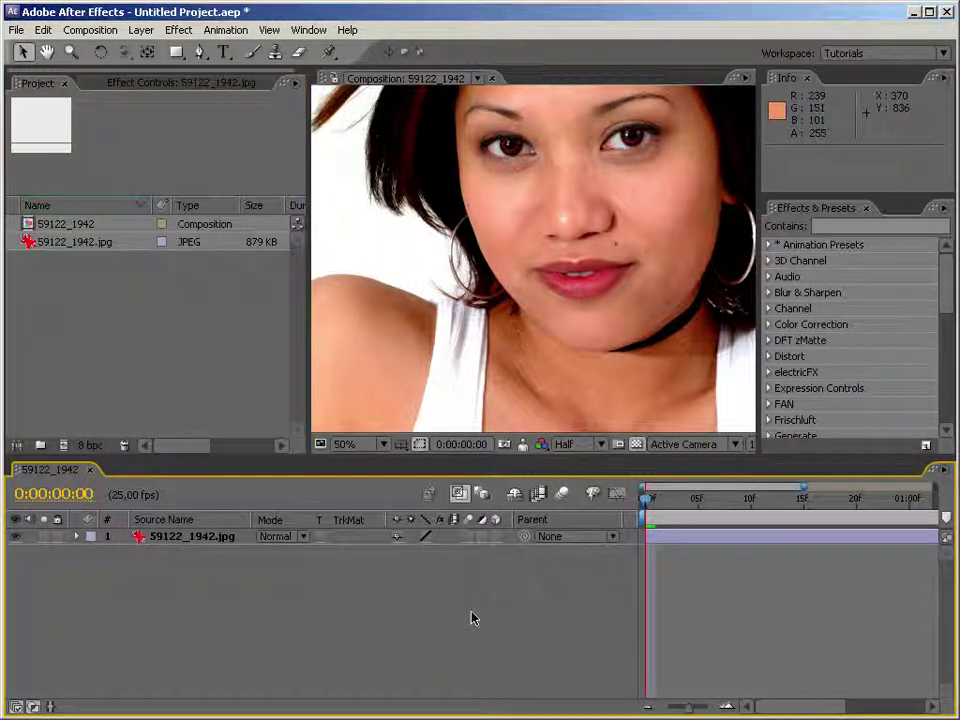
left_click(225, 540)
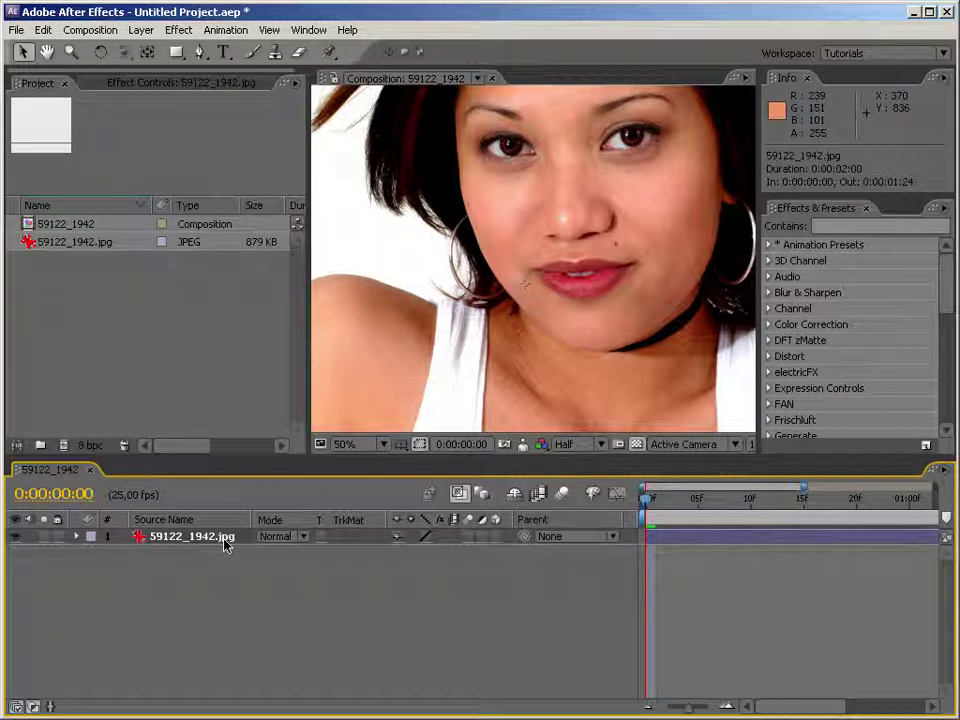
key("ctrl+d")
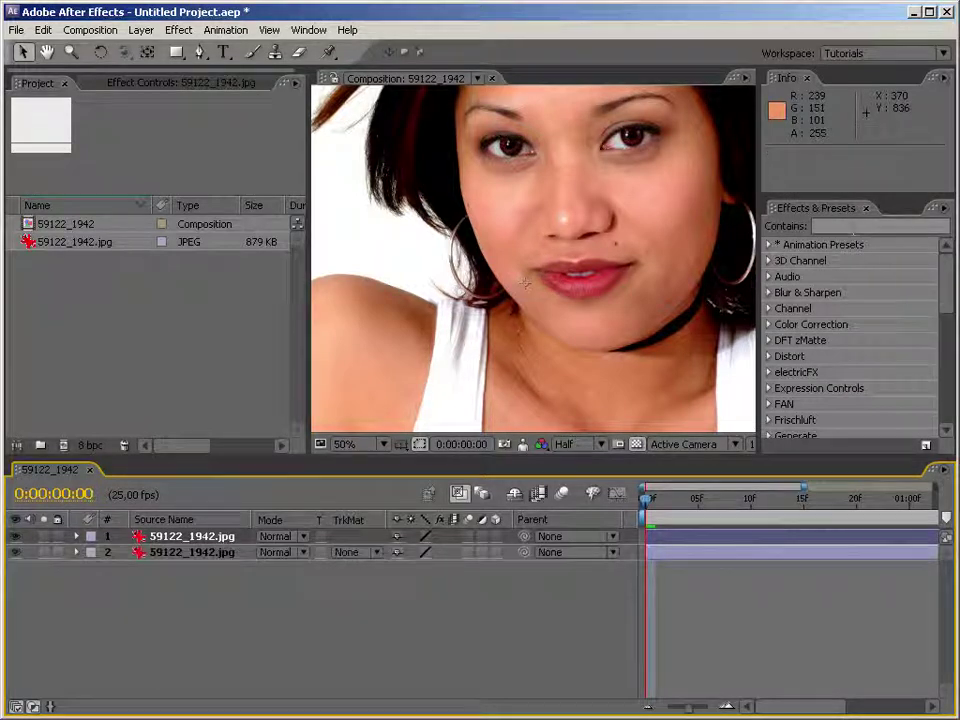
key("ctrl+5")
type("invert")
left_click_drag(823, 308, 195, 540)
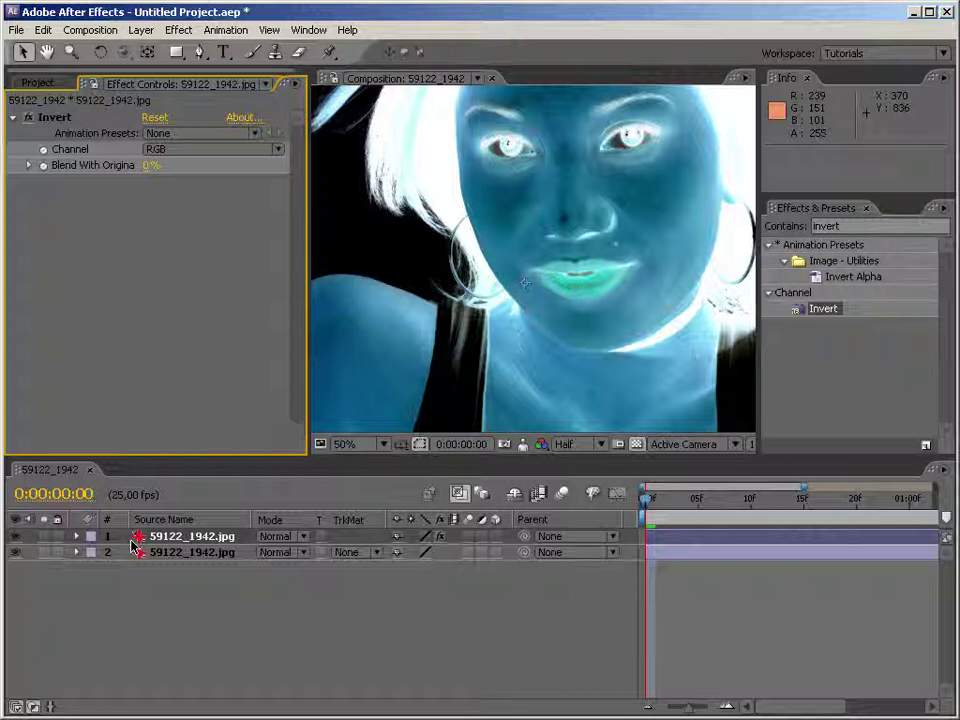
Step: Set the inverted top copy to 50% opacity with Linear Light blending
key("t")
left_click(401, 552)
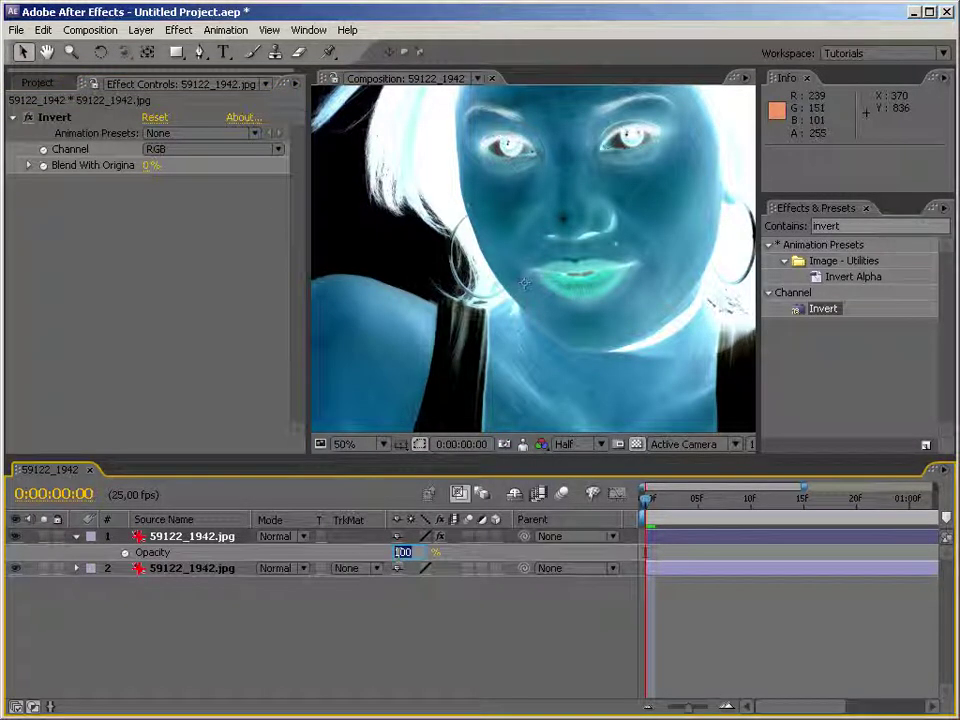
type("50")
key("Return")
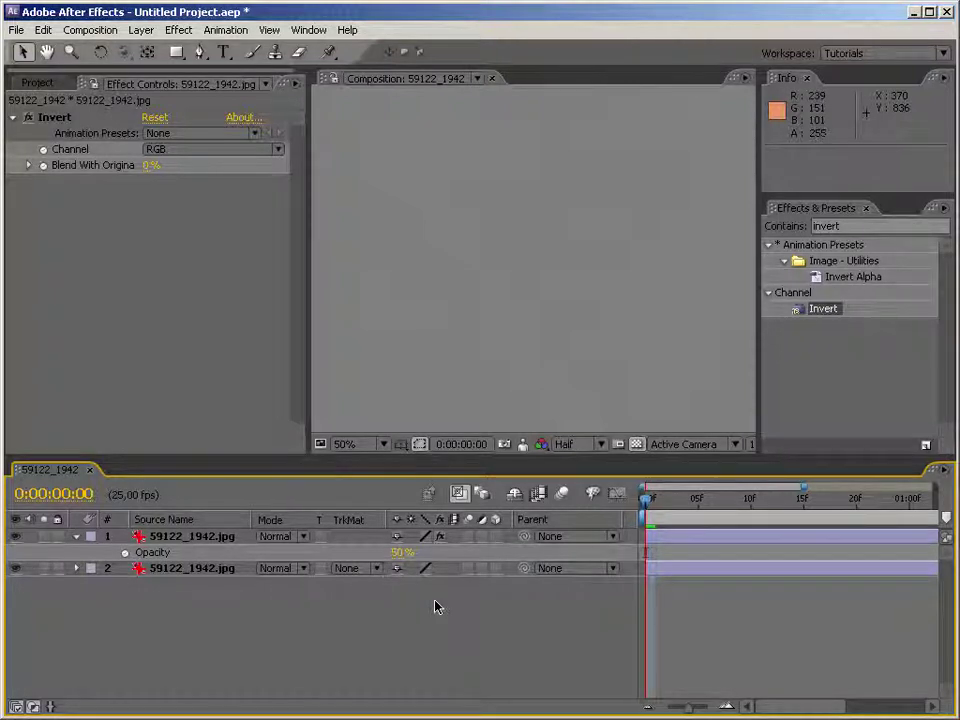
left_click(287, 543)
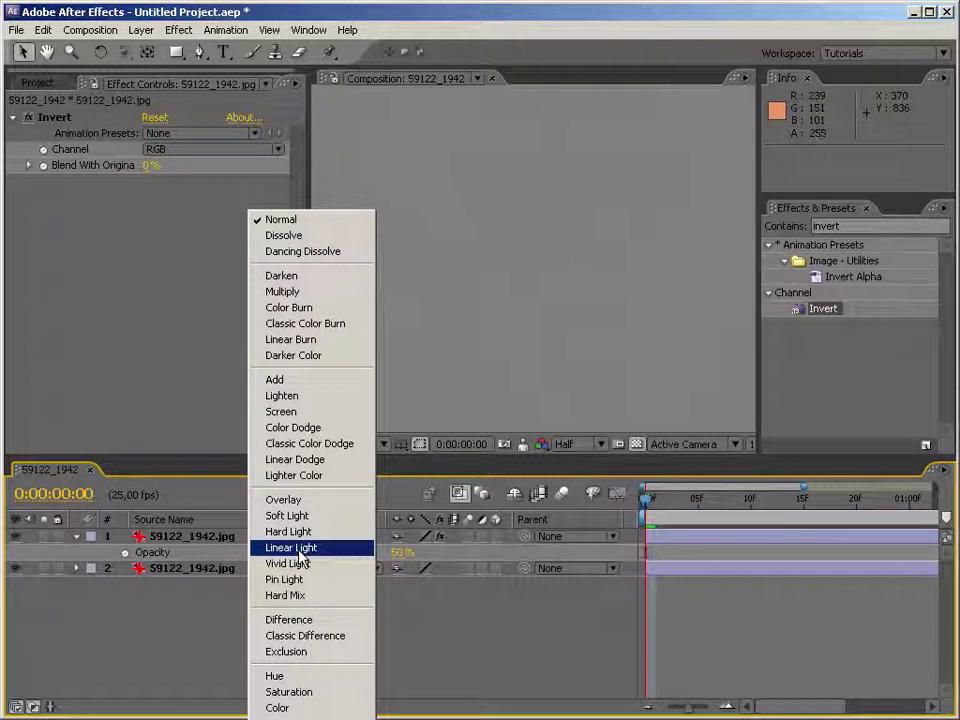
left_click(299, 555)
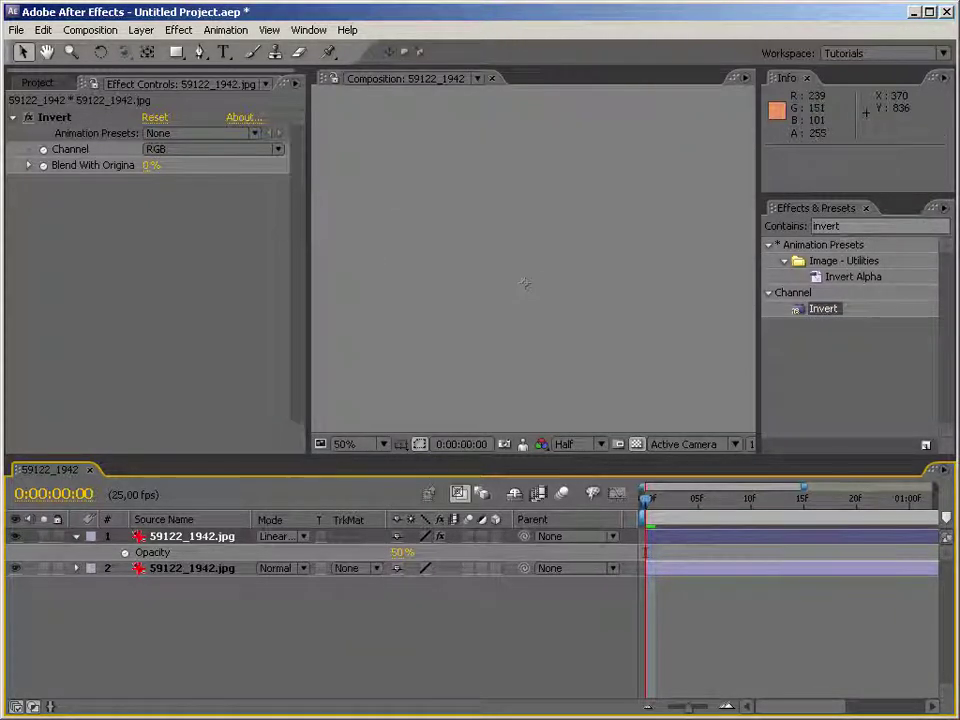
double_click(826, 226)
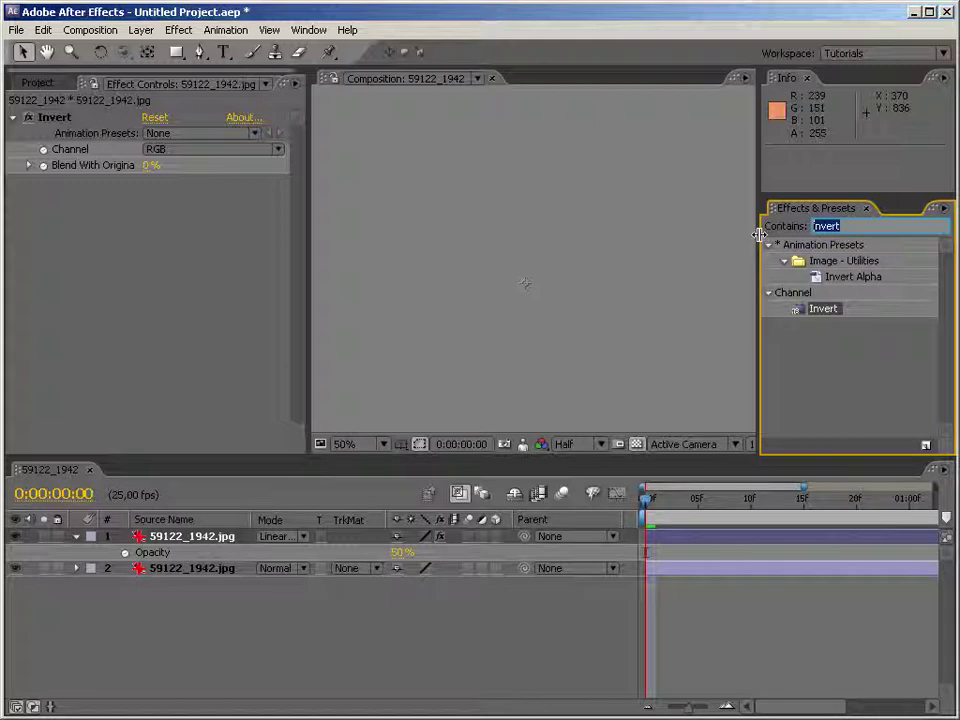
Step: Add Fast Blur to the inverted copy with Repeat Edge Pixels on and Blurriness 24.0
type("fast")
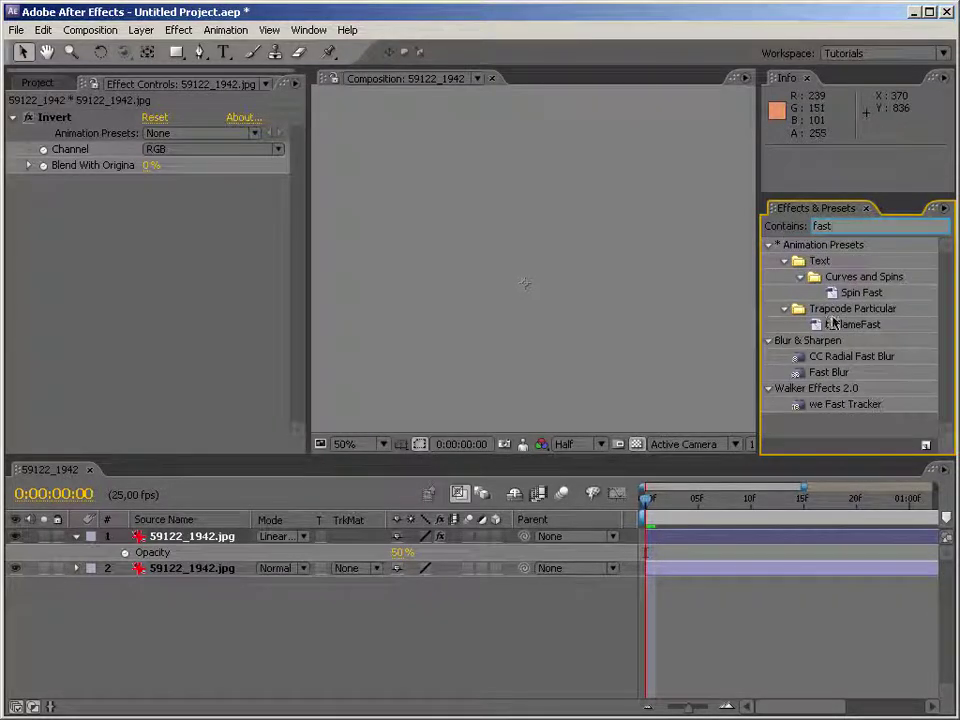
left_click_drag(836, 372, 185, 276)
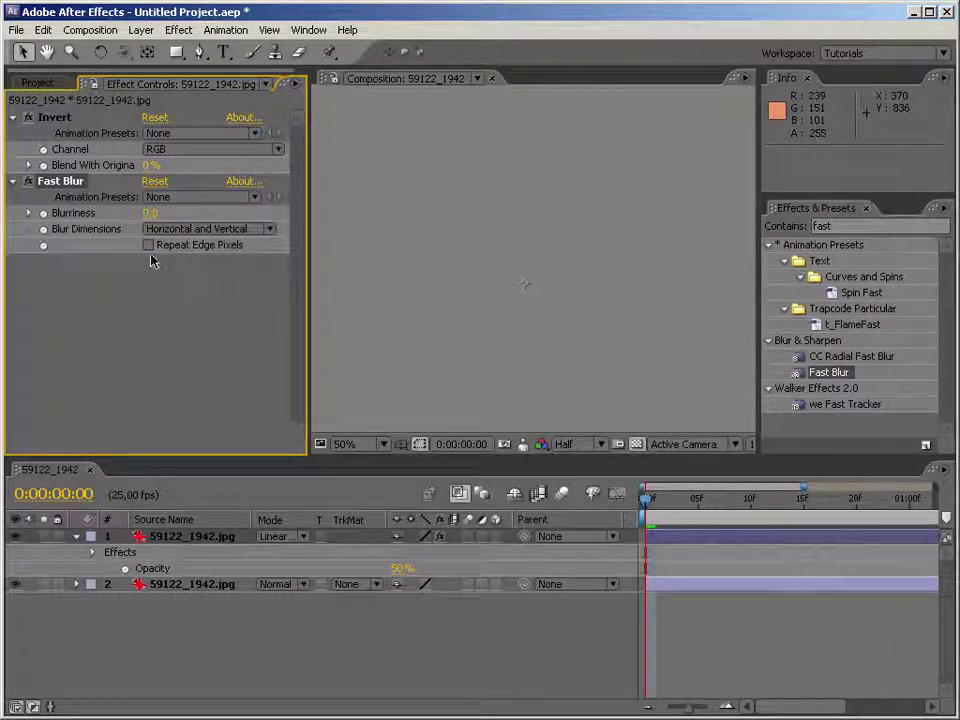
left_click(148, 247)
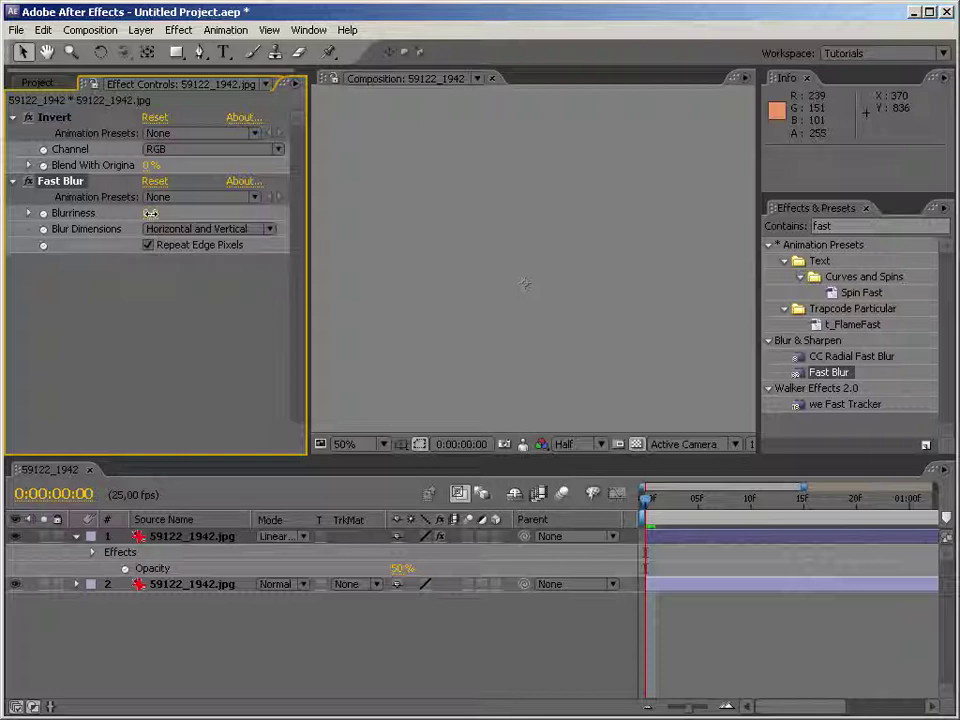
left_click_drag(150, 213, 163, 213)
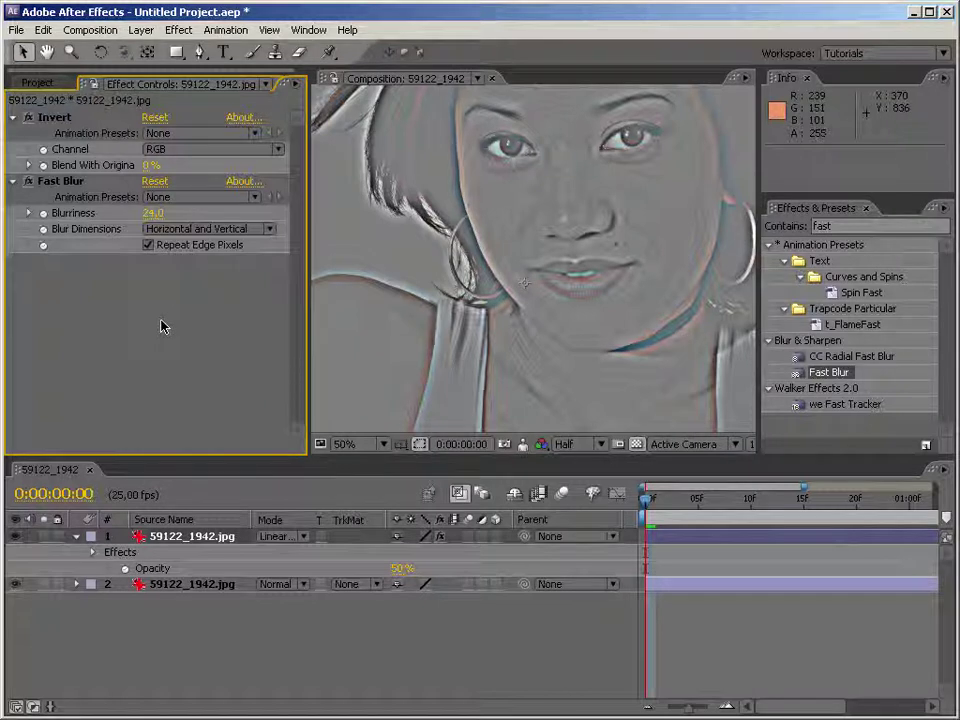
left_click(199, 537)
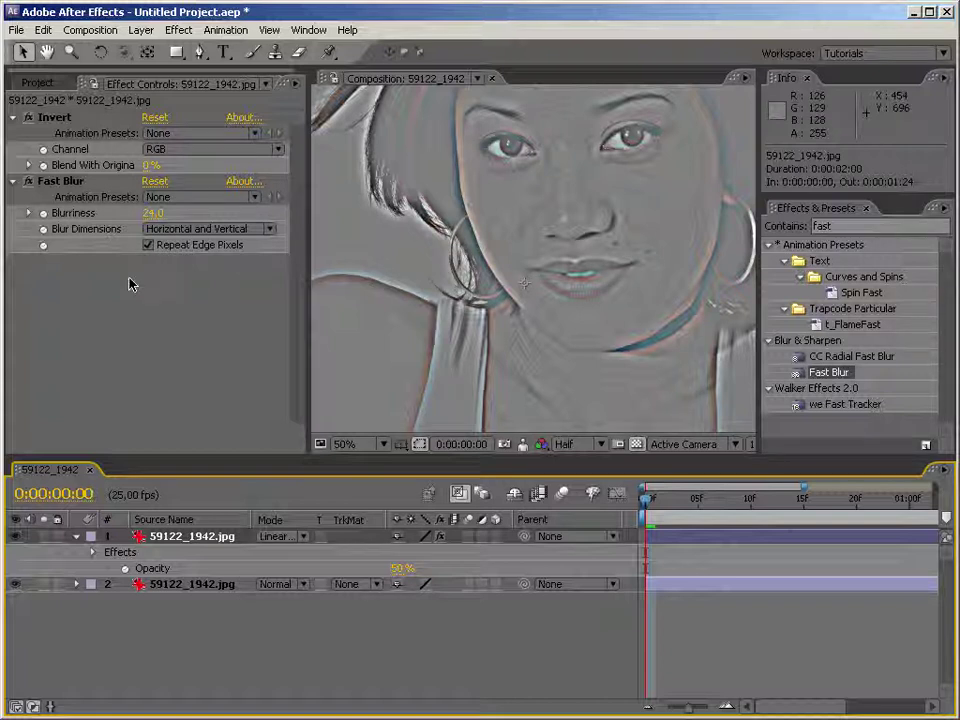
Step: Add a new adjustment layer carrying the Tint effect
left_click(860, 226)
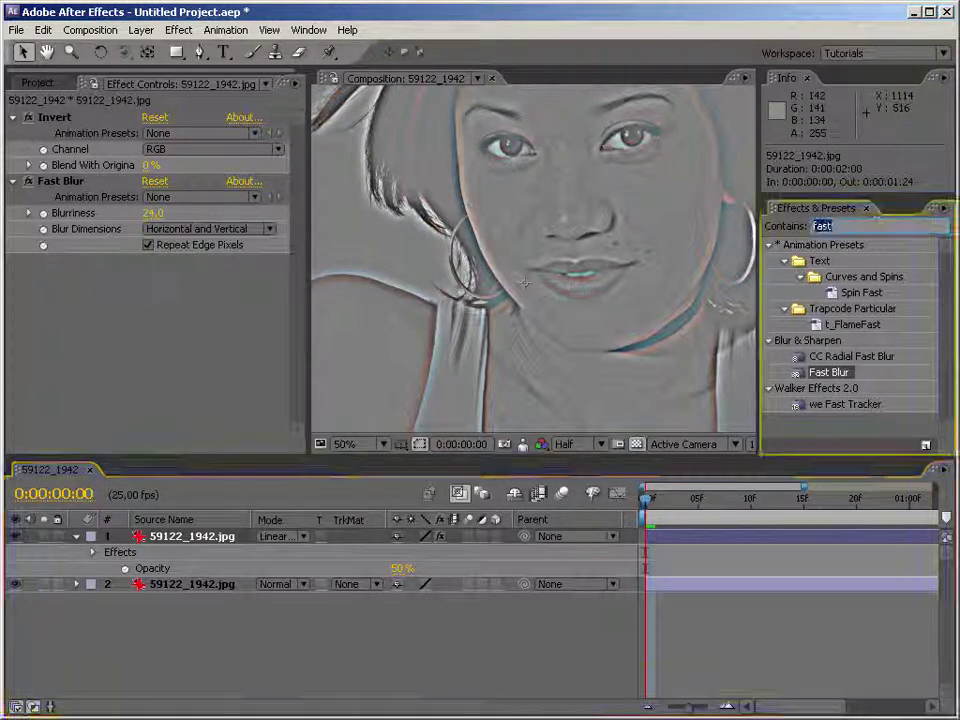
type("tint")
right_click(424, 629)
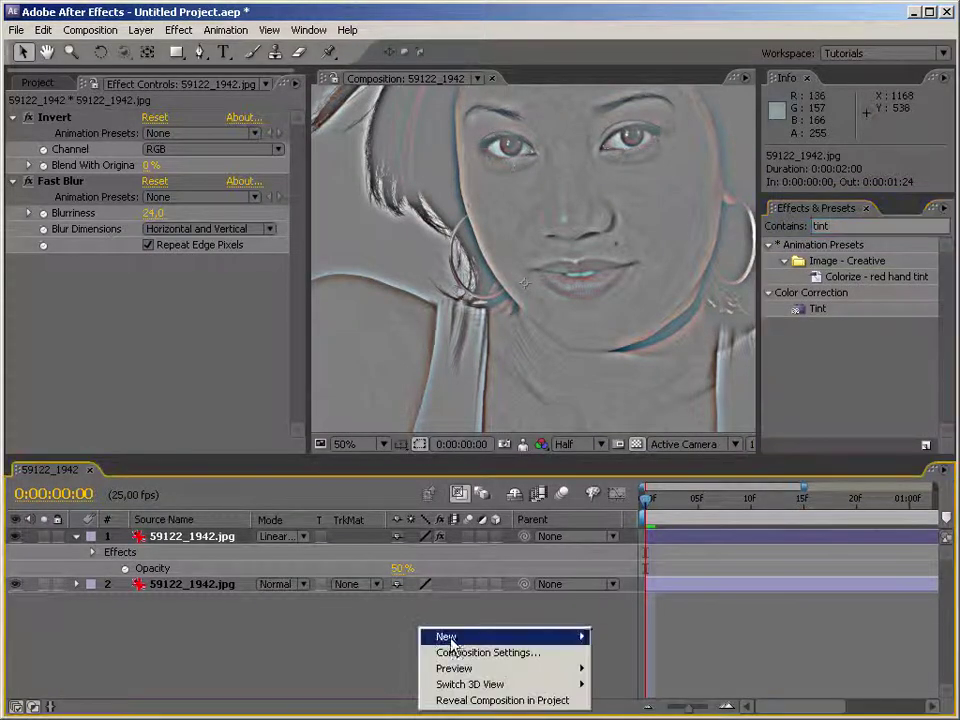
mouse_move(457, 643)
left_click(640, 716)
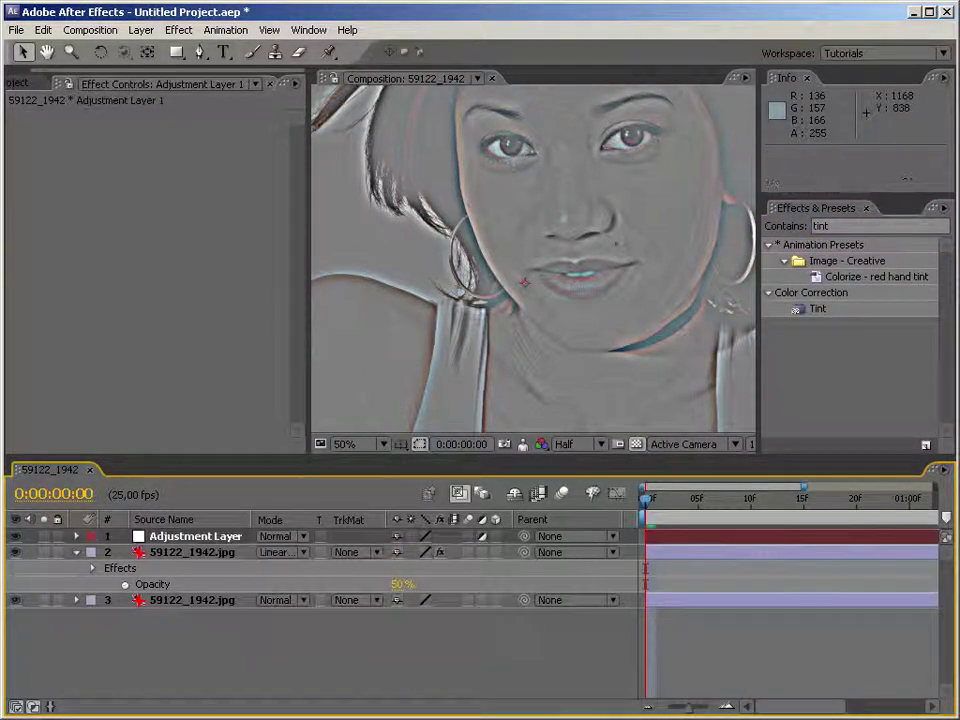
left_click_drag(810, 312, 283, 541)
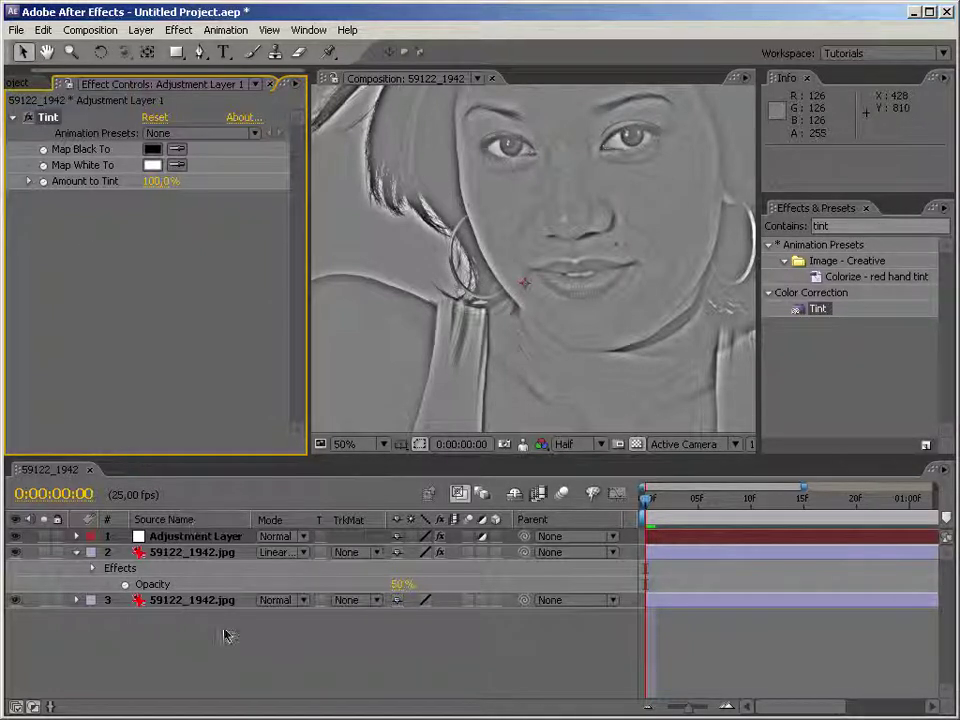
Step: Lower the blurred copy's Fast Blur blurriness to 7.0
left_click(200, 554)
left_click_drag(148, 213, 98, 216)
left_click(160, 368)
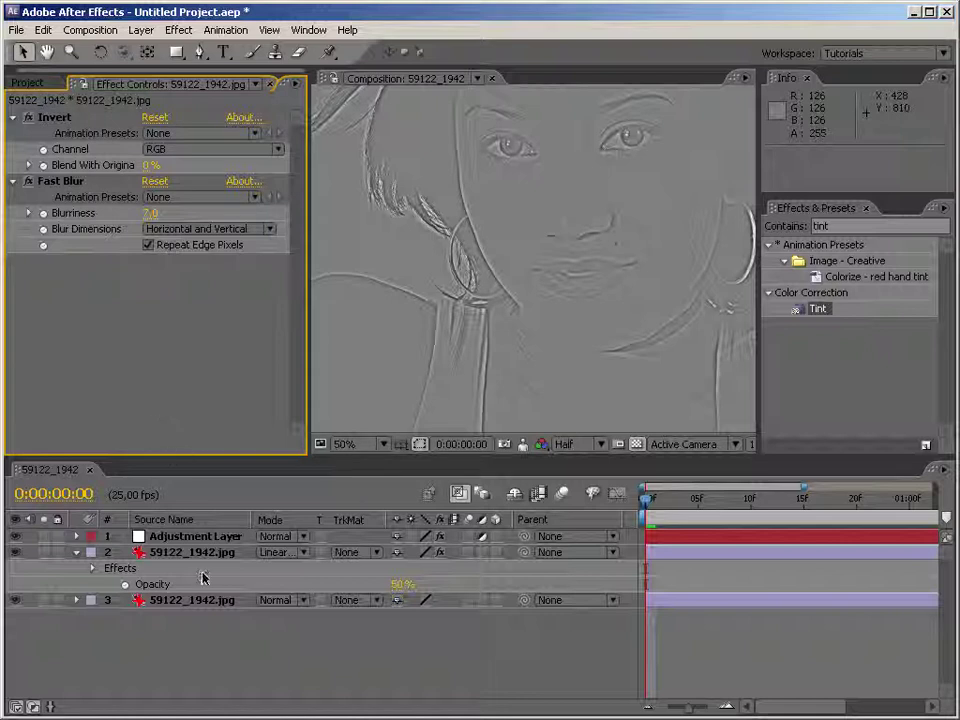
Step: Delete the adjustment layer and blurred copy, then apply Invert to the remaining photo layer
left_click_drag(202, 578, 202, 546)
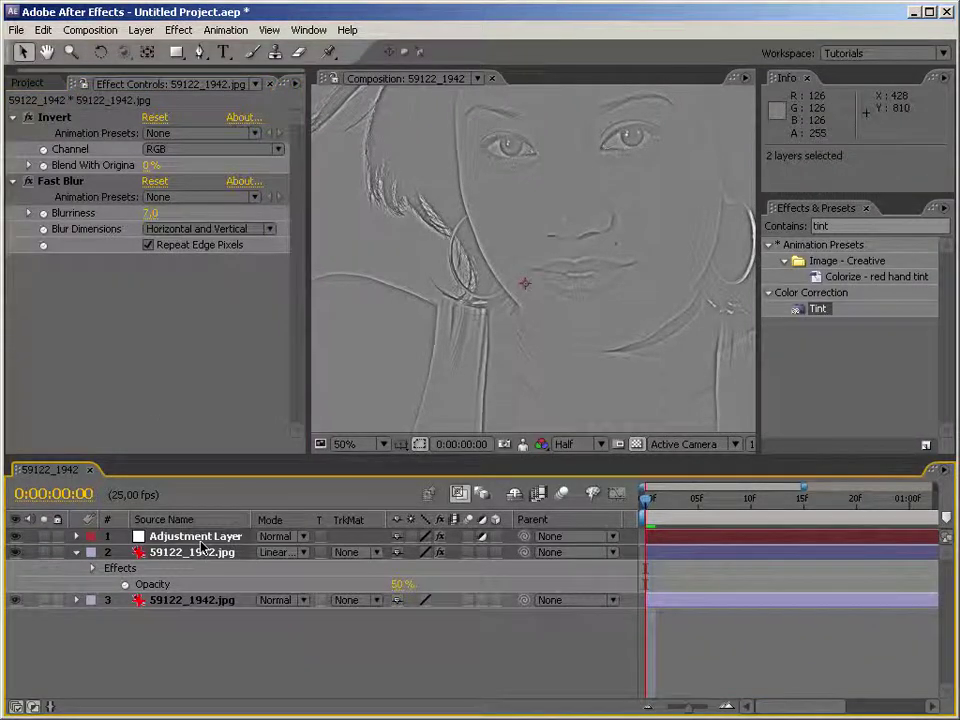
key("Delete")
left_click(199, 541)
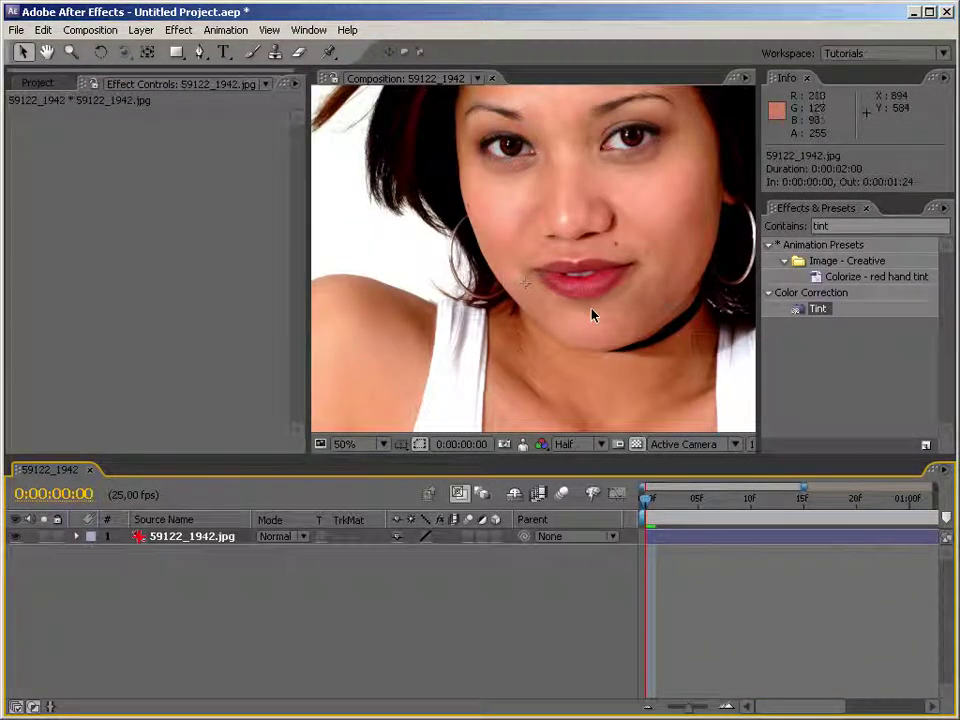
left_click(828, 226)
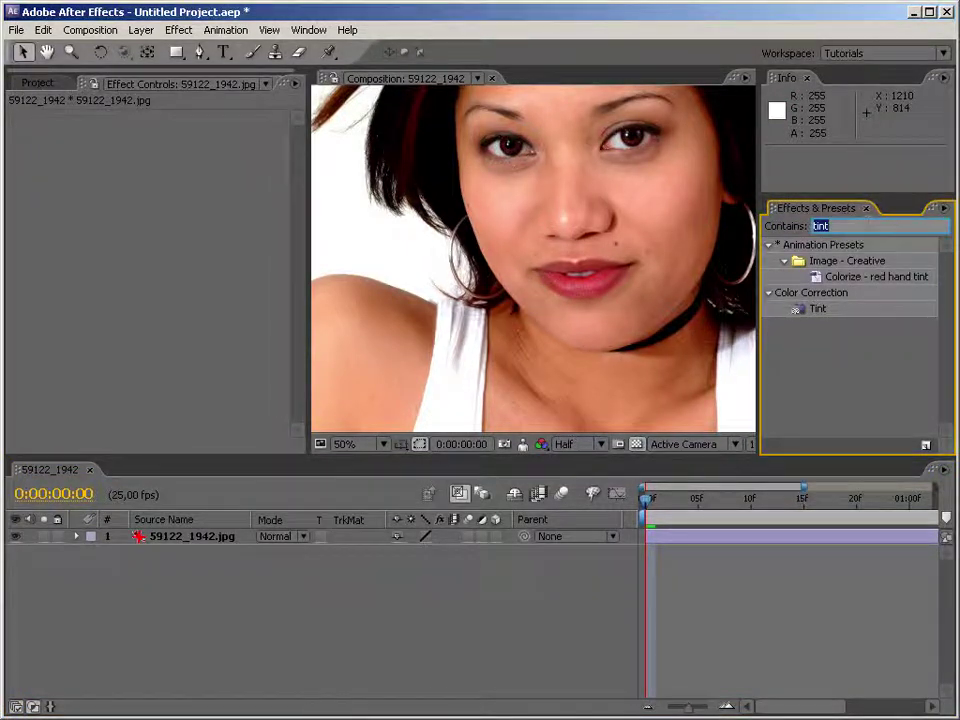
type("invert")
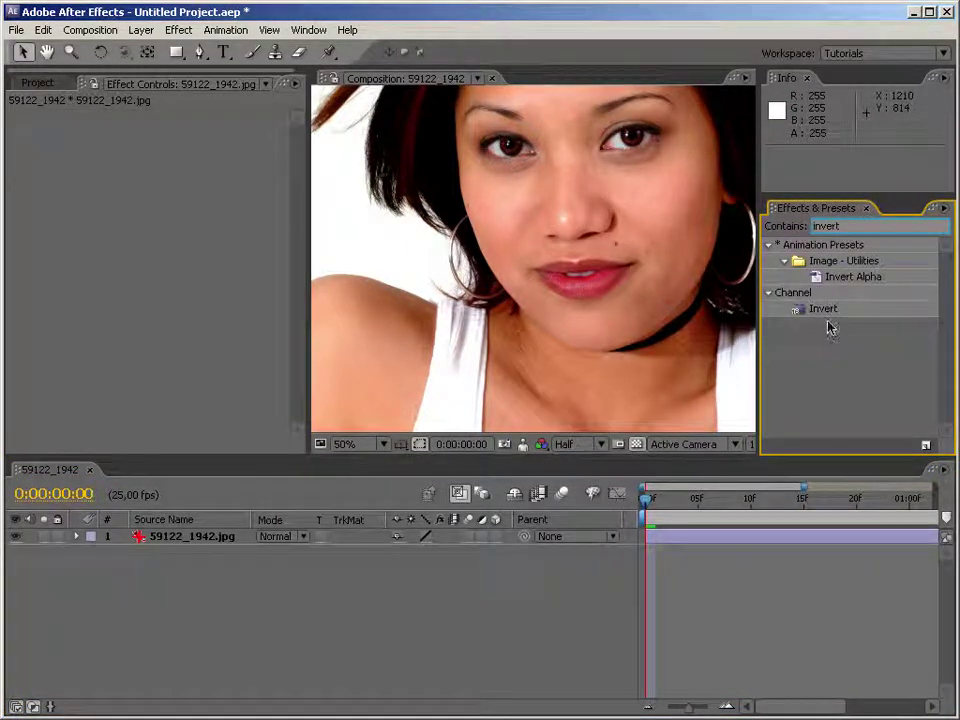
left_click_drag(831, 318, 233, 255)
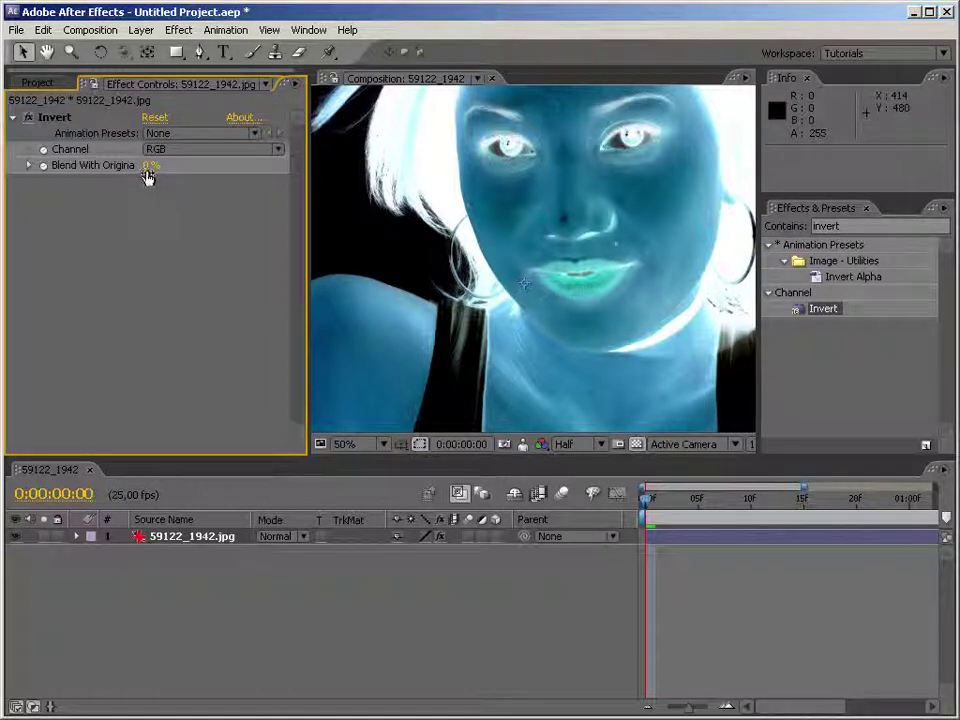
mouse_move(152, 166)
left_mouse_down()
mouse_move(238, 167)
mouse_move(134, 174)
left_mouse_up()
Step: Set the photo layer's opacity back to 100%
left_click(826, 226)
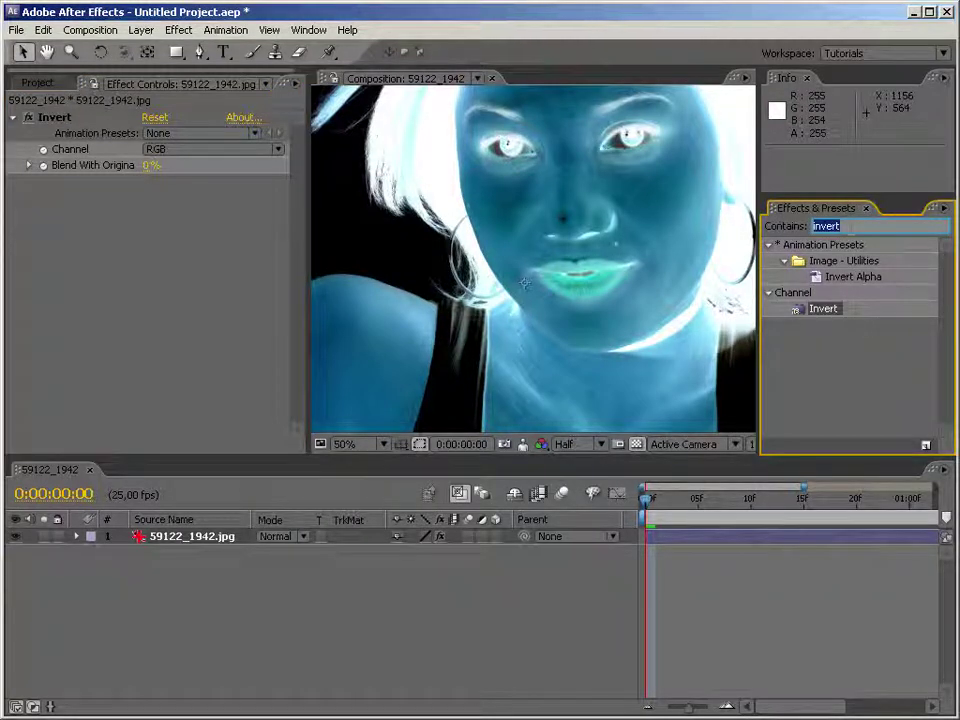
left_click(76, 536)
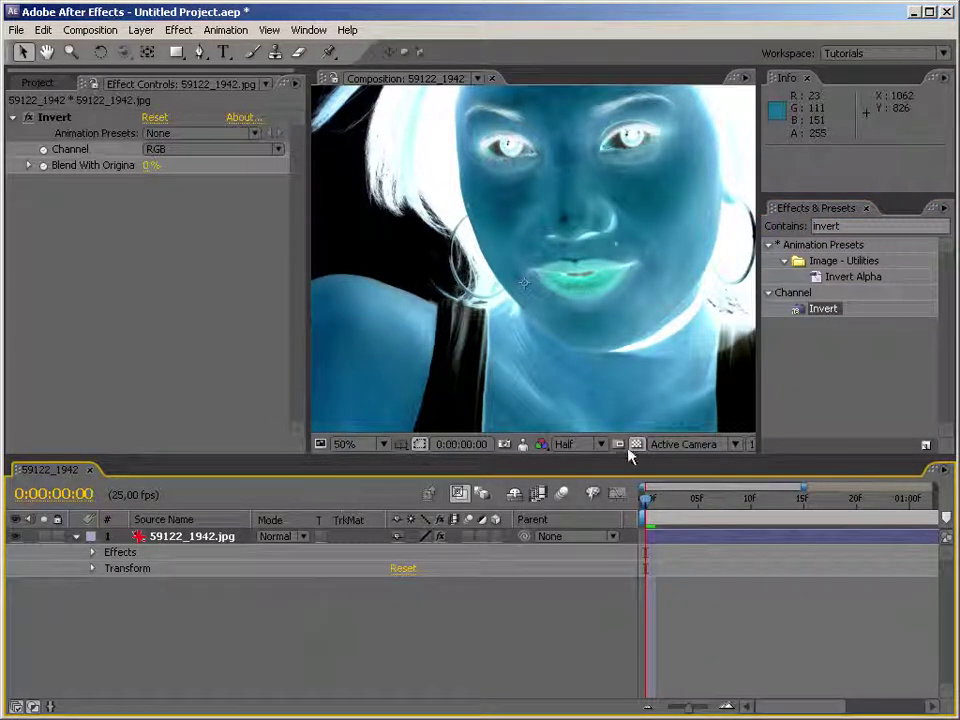
left_click(634, 448)
left_click(167, 536)
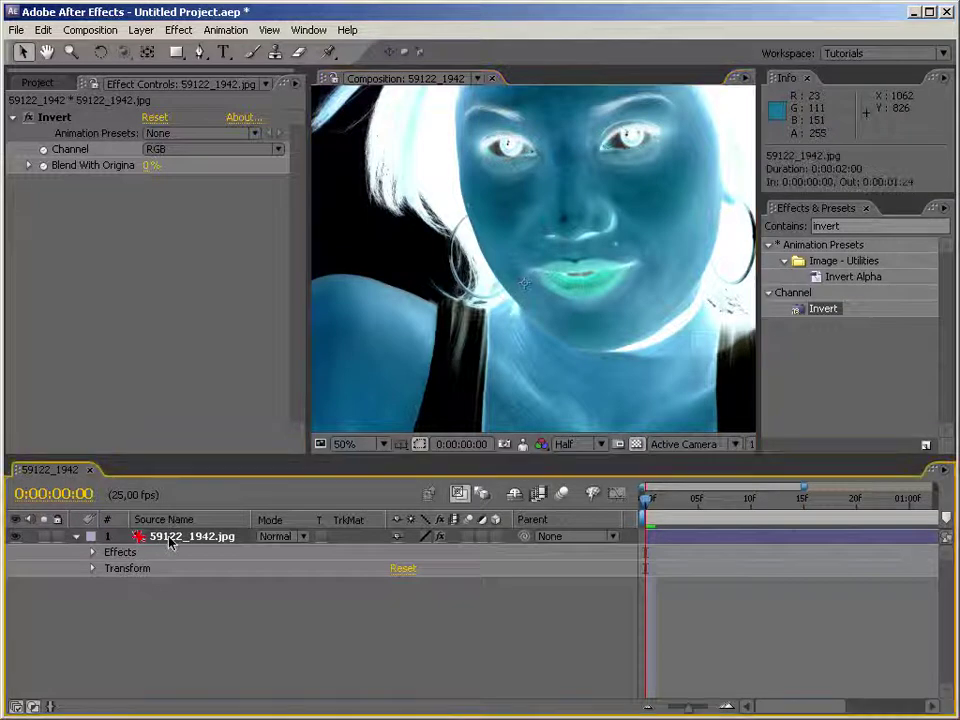
key("t")
left_click_drag(398, 552, 400, 557)
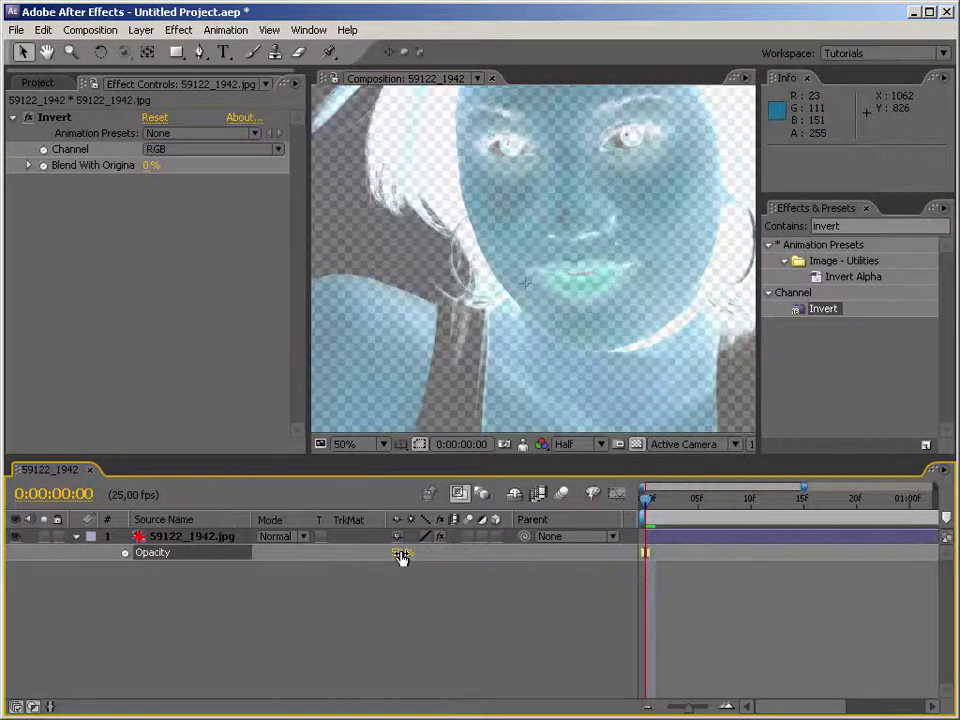
left_click(400, 555)
type("100")
key("Return")
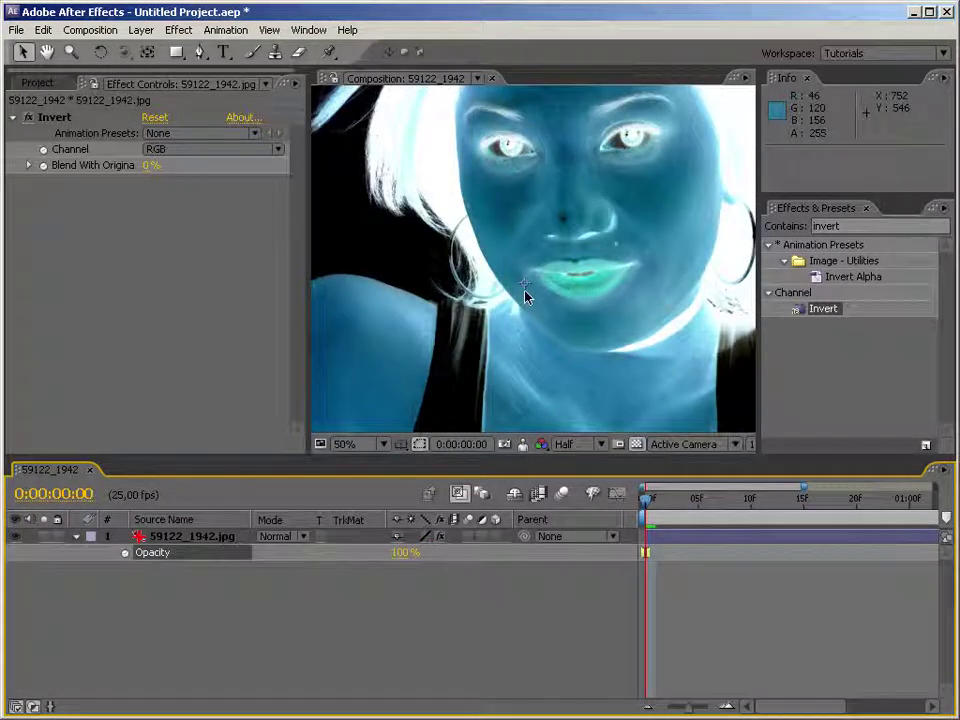
Step: Add a Transform effect at 50% opacity below Invert, then collapse both effects
double_click(826, 226)
type("transfor")
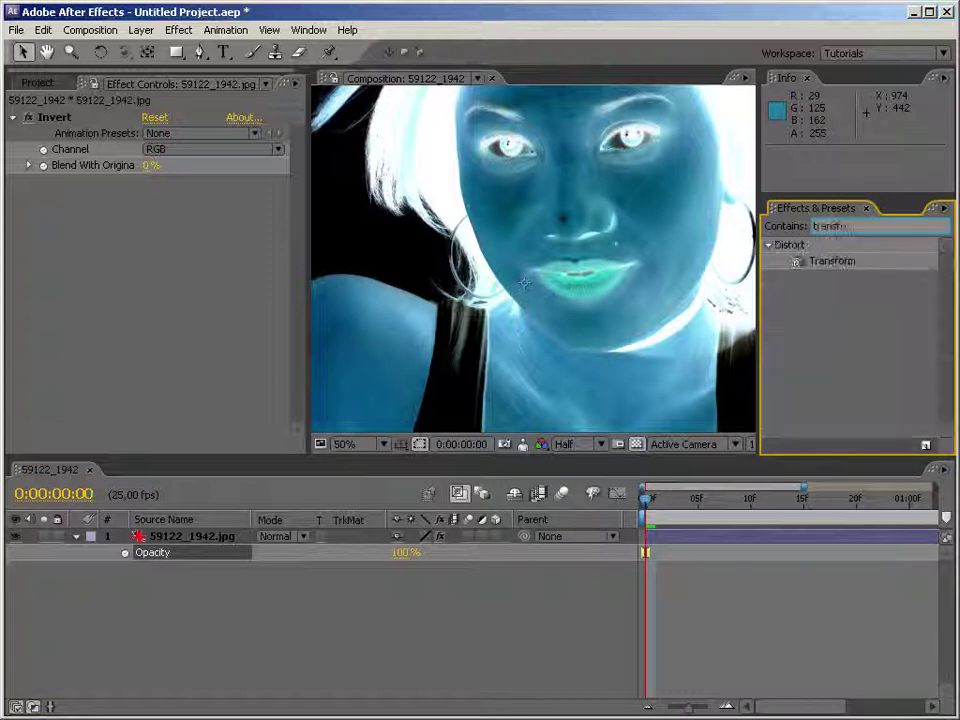
left_click_drag(838, 261, 606, 302)
left_click(155, 414)
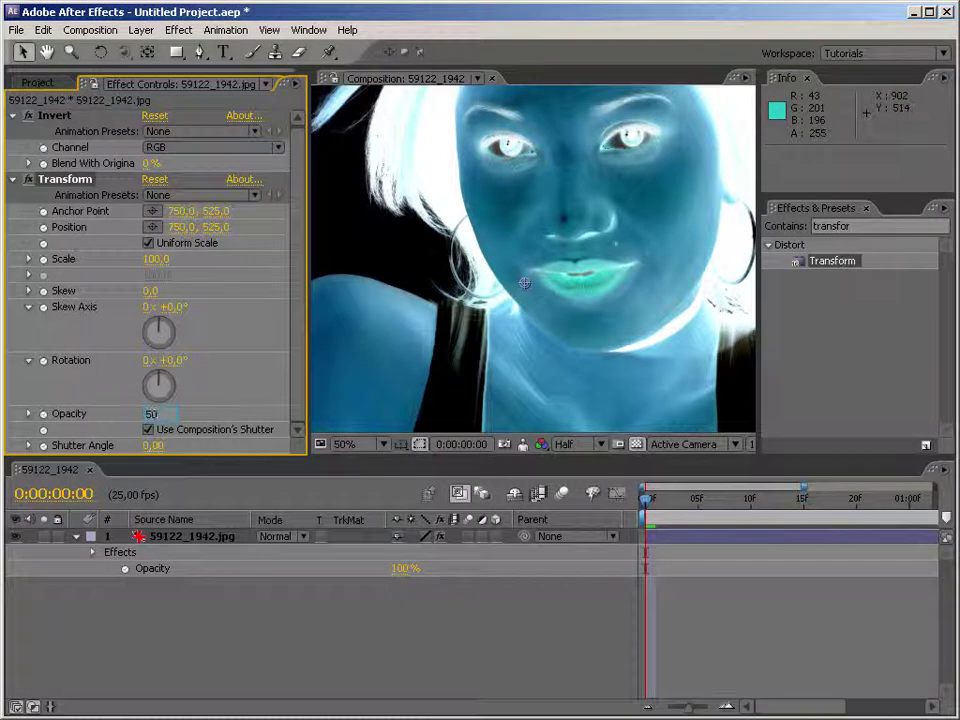
type("50")
key("Return")
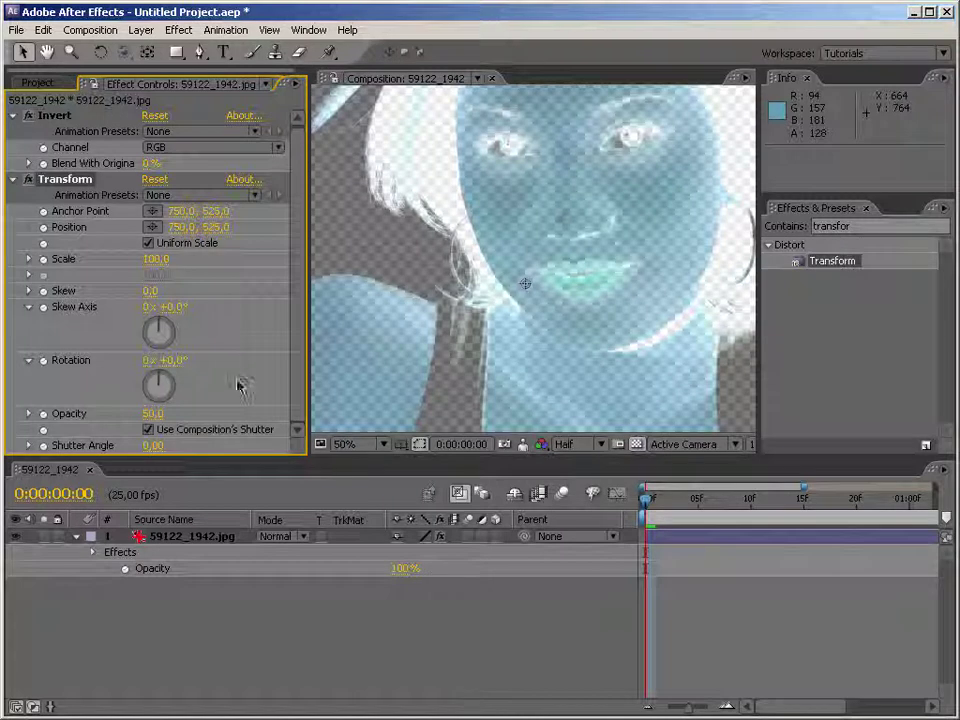
left_click(14, 116)
left_click(14, 134)
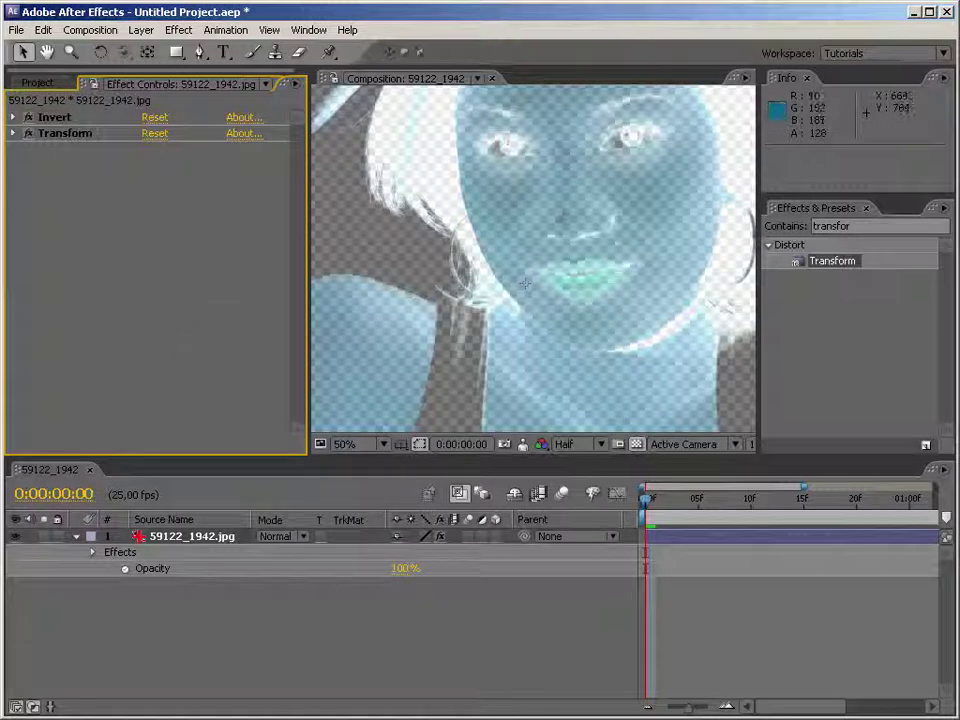
left_click(835, 226)
Step: Add Fast Blur below Transform, test the blurriness, and leave it at 0
type("blur")
key("BackSpace")
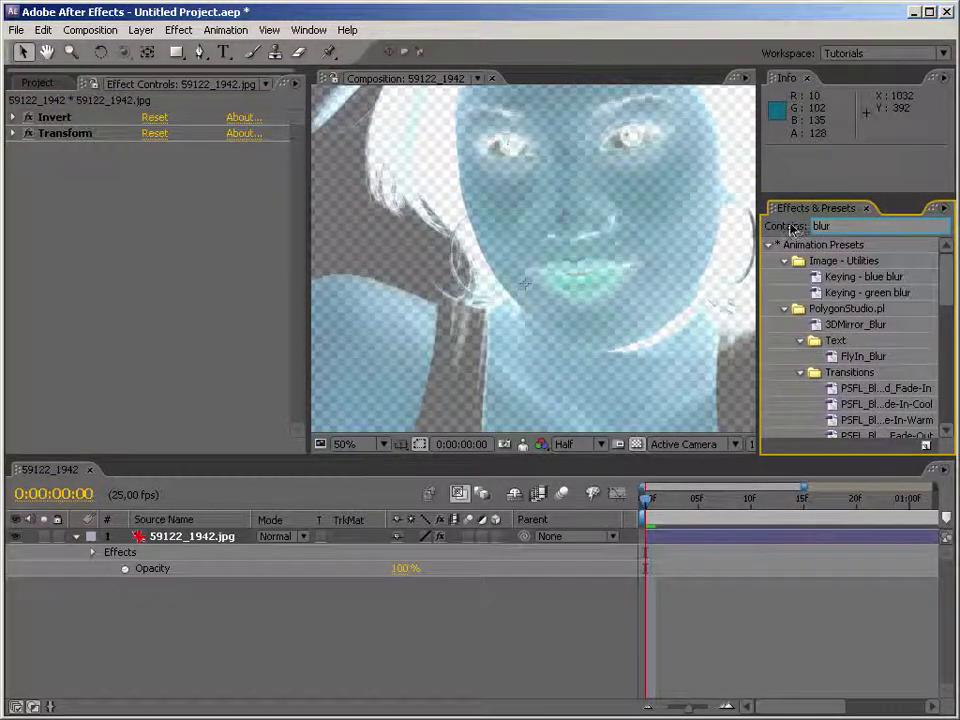
type("r")
left_click_drag(820, 388, 253, 292)
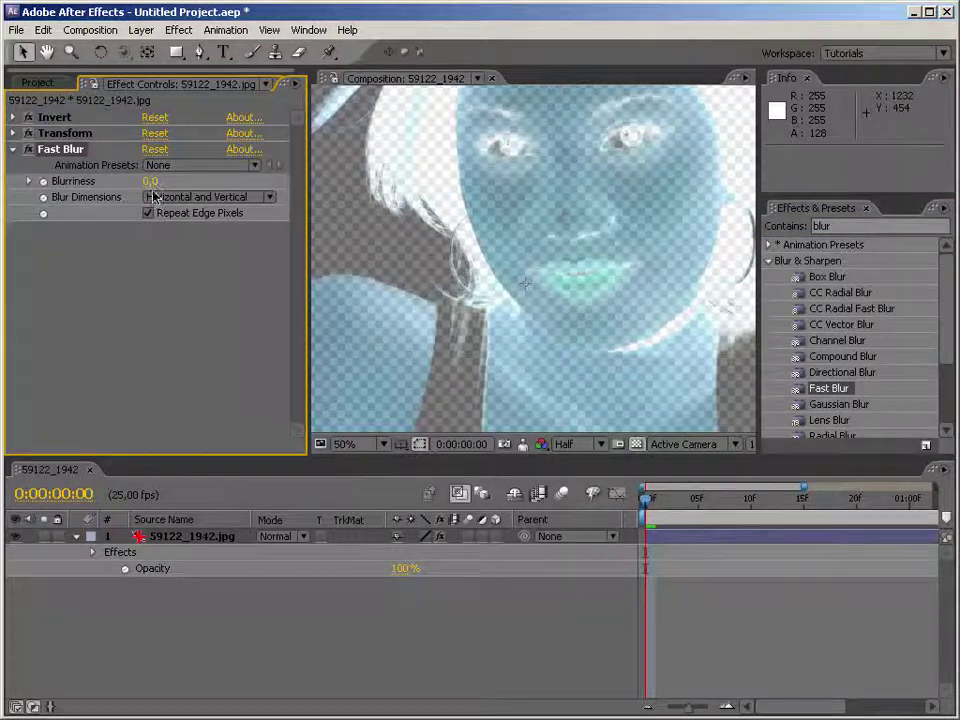
left_click_drag(150, 181, 120, 181)
left_click(821, 226)
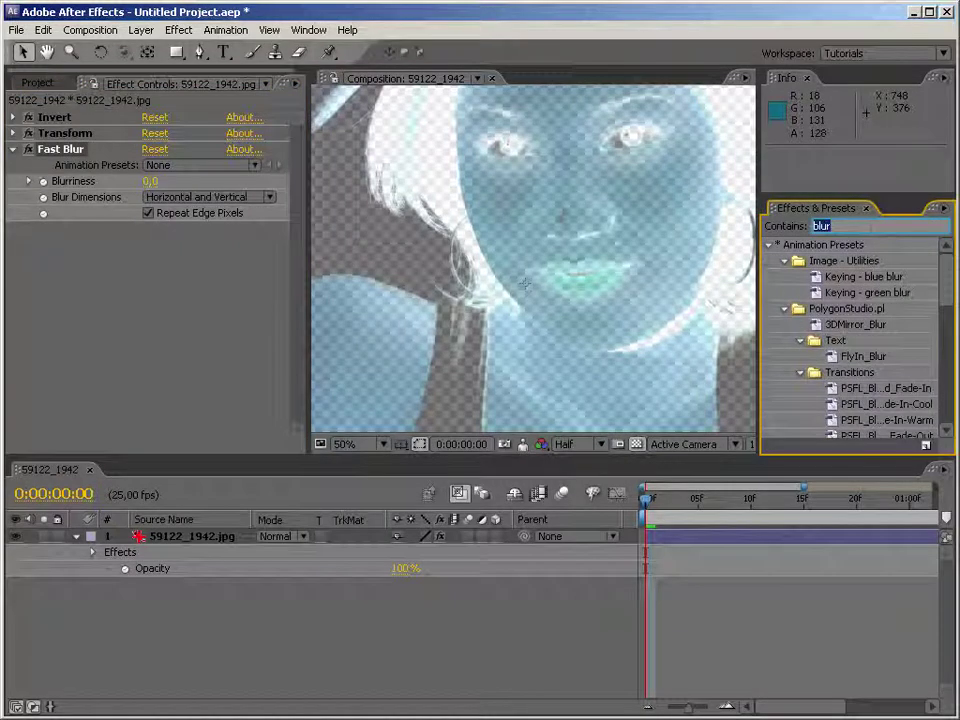
type("cc")
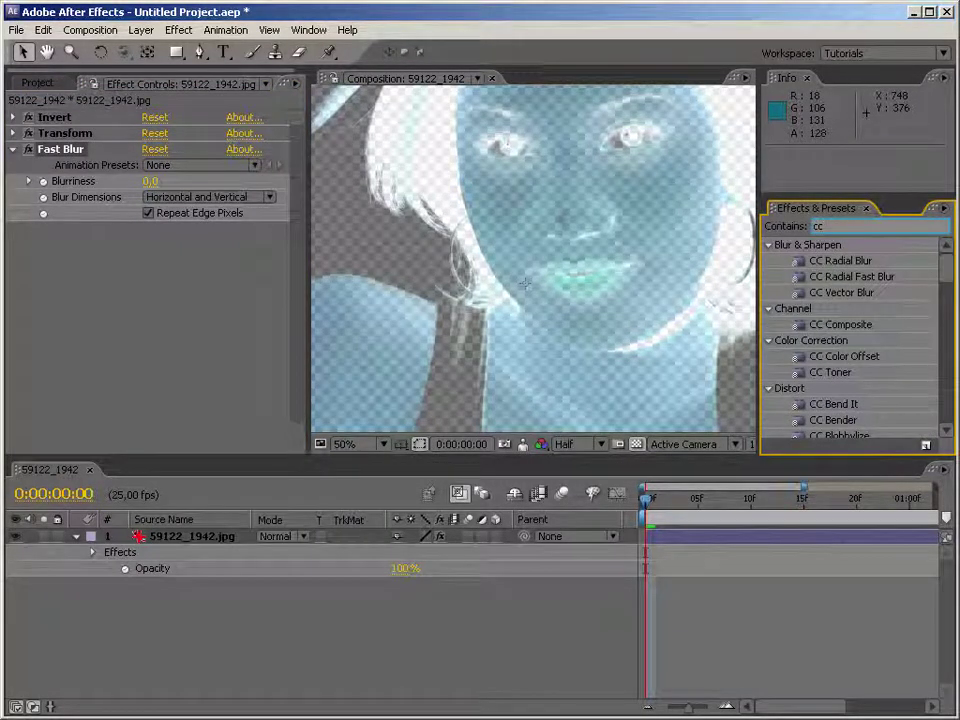
Step: Add CC Composite with RGB Only off and Composite Original set to Behind
left_click(866, 328)
left_click_drag(870, 330, 140, 293)
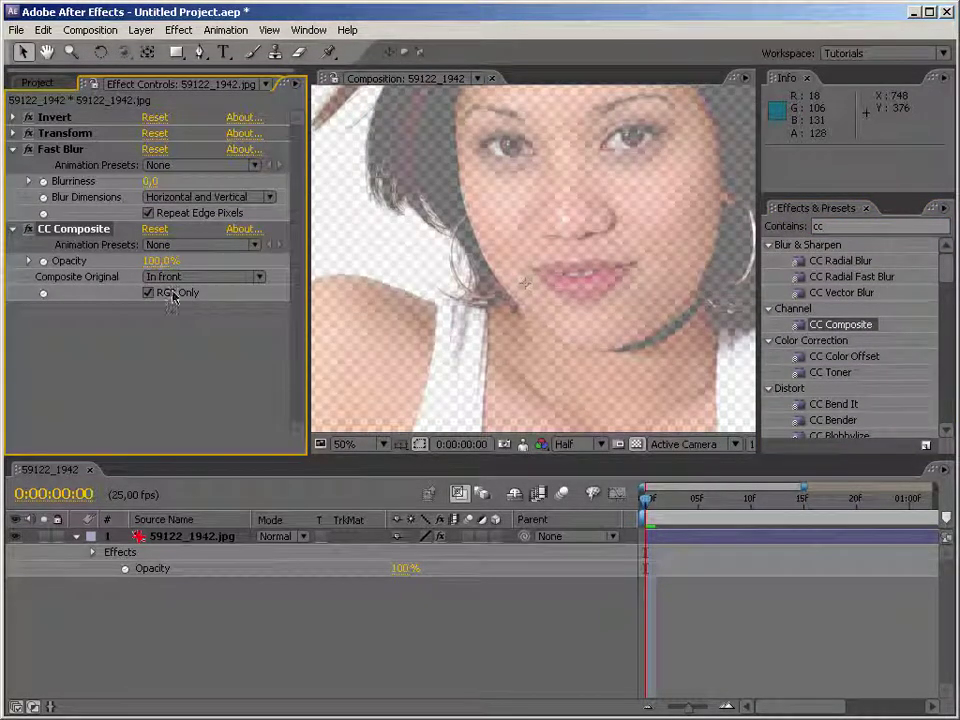
left_click(148, 293)
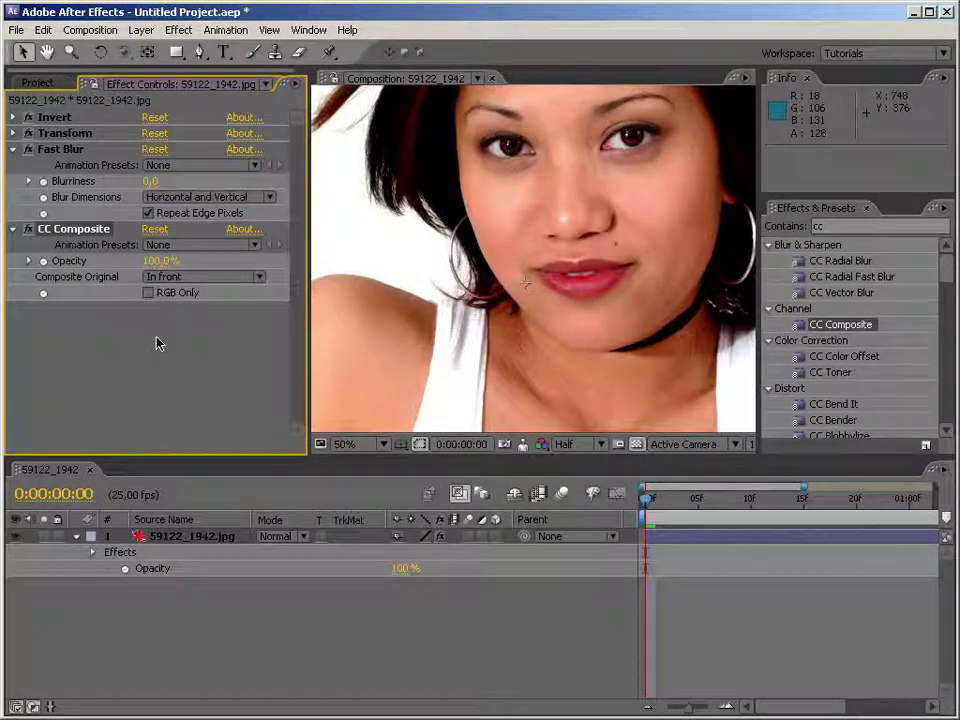
left_click(190, 277)
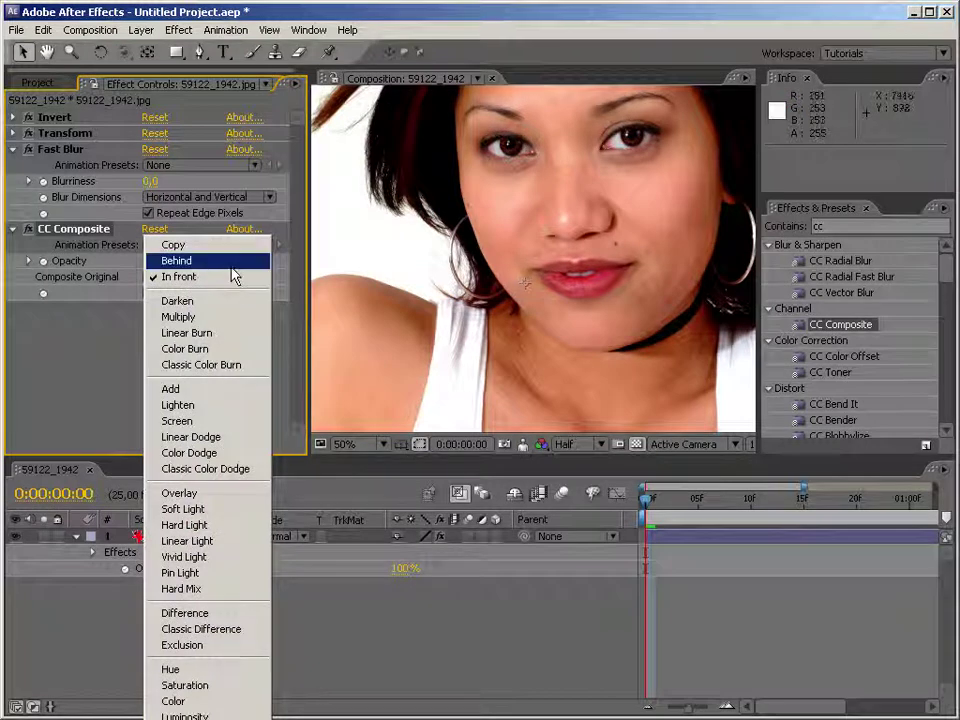
left_click(232, 262)
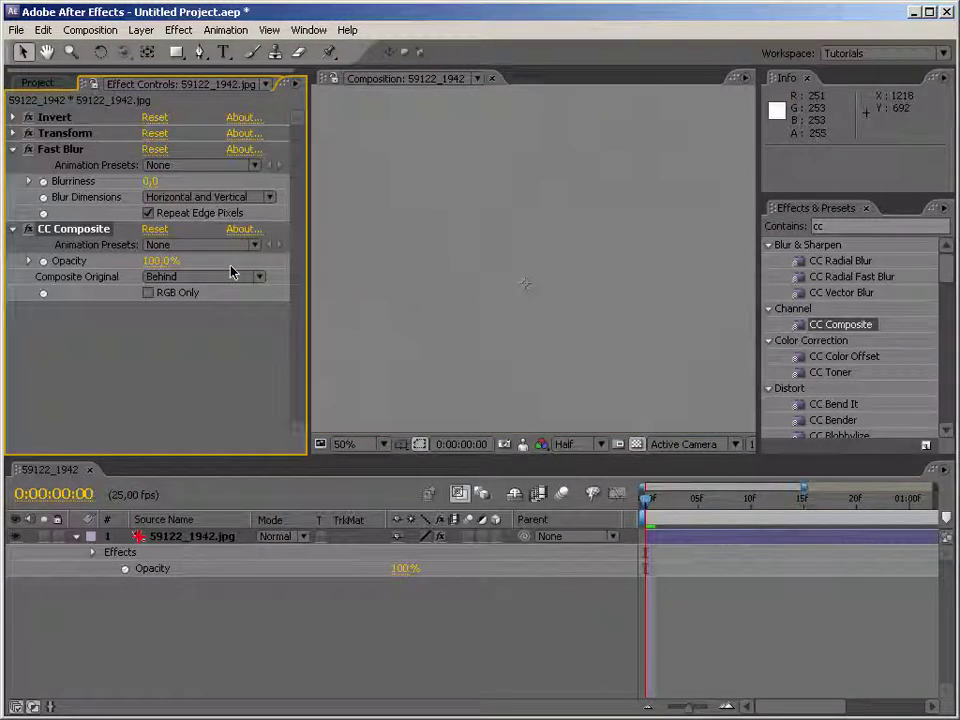
Step: Raise the Fast Blur blurriness to 32
left_click_drag(150, 181, 184, 182)
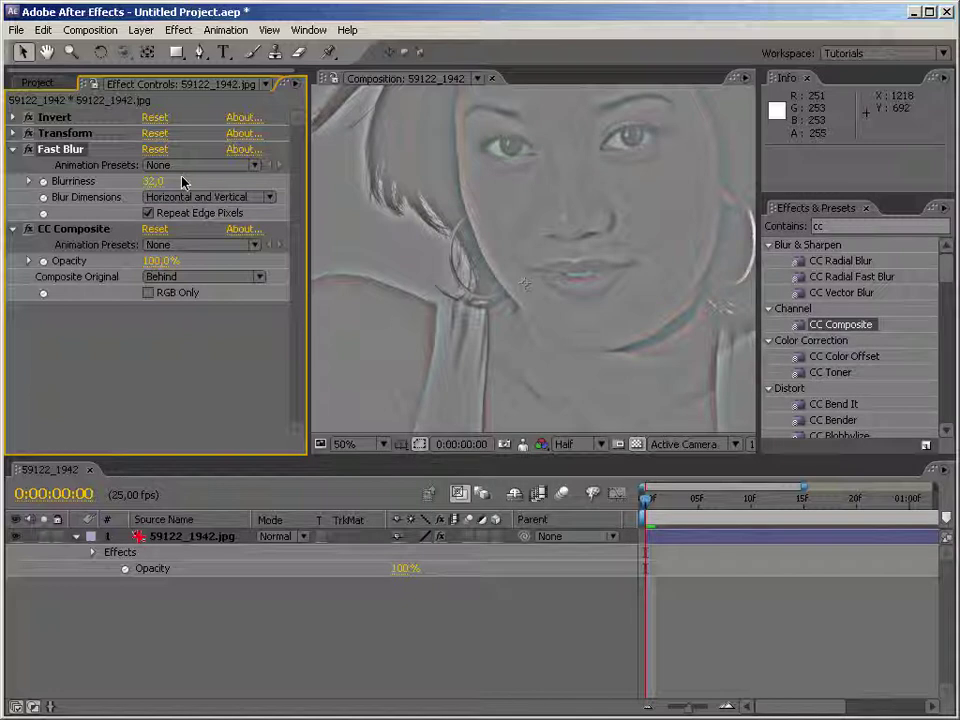
left_click(13, 133)
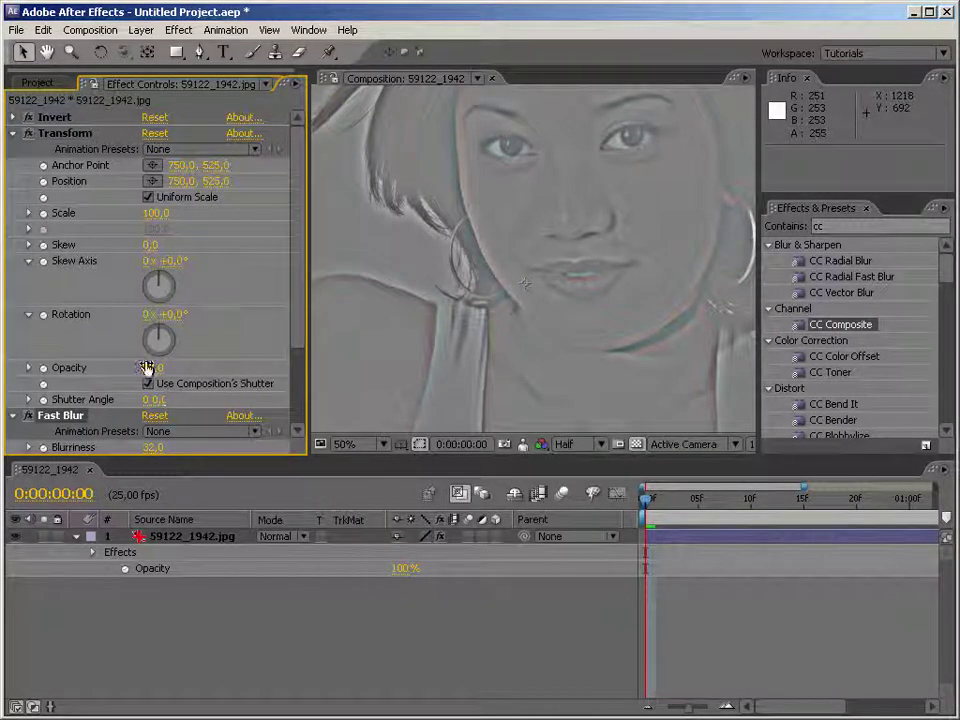
left_click(13, 133)
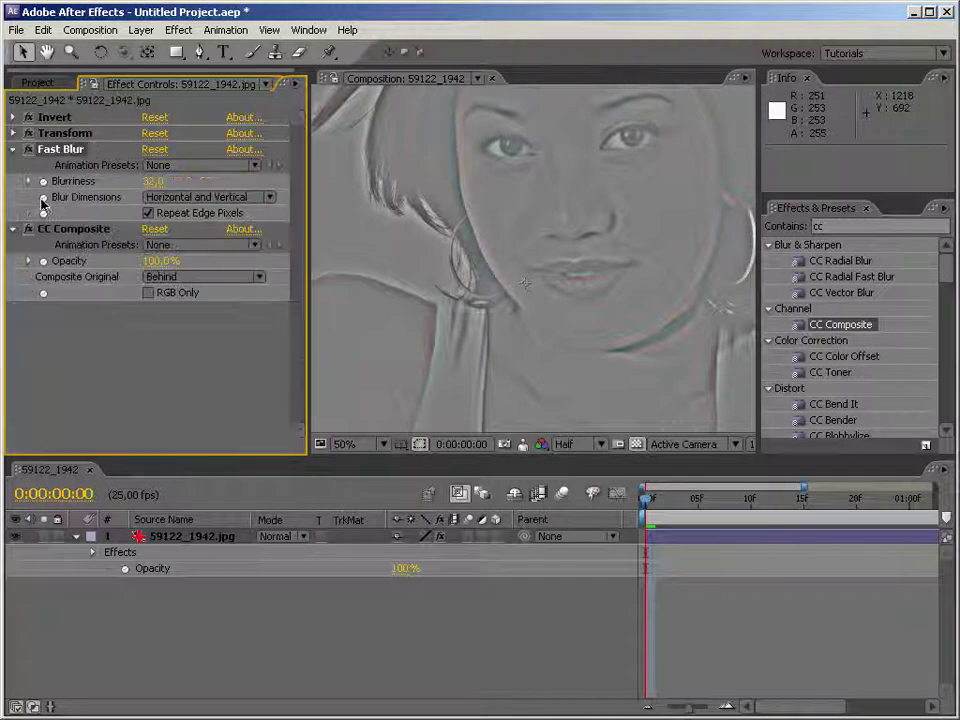
Step: Hide the effected photo layer, add a fresh copy of the photo, and duplicate it
left_click(15, 536)
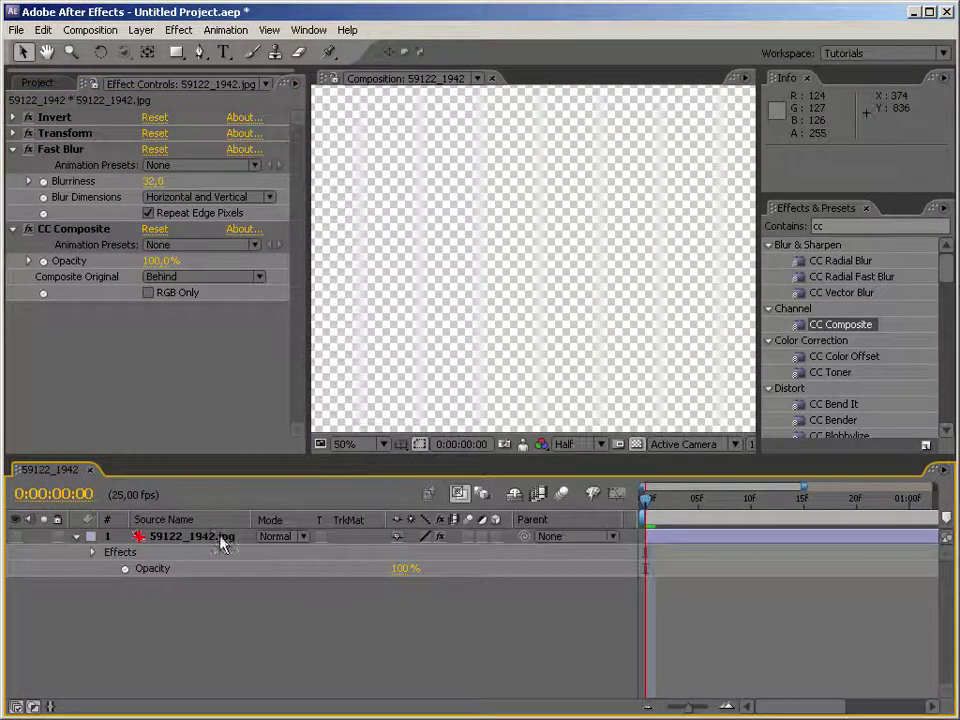
left_click(37, 82)
left_click_drag(65, 241, 222, 545)
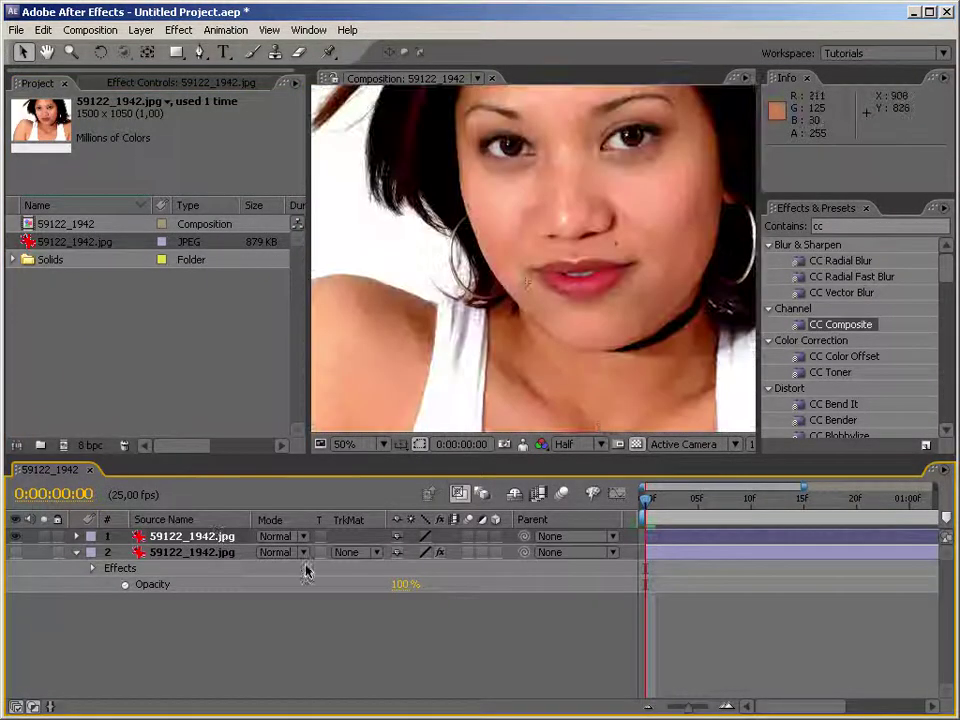
key("ctrl+d")
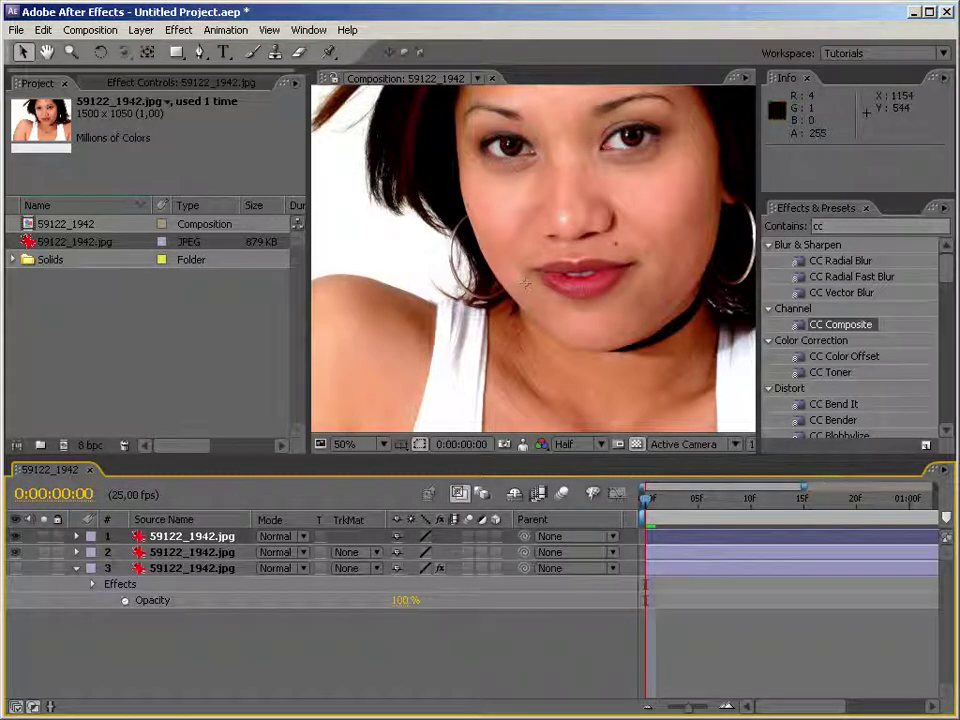
Step: Apply Invert and Fast Blur to the top photo copy
key("ctrl+5")
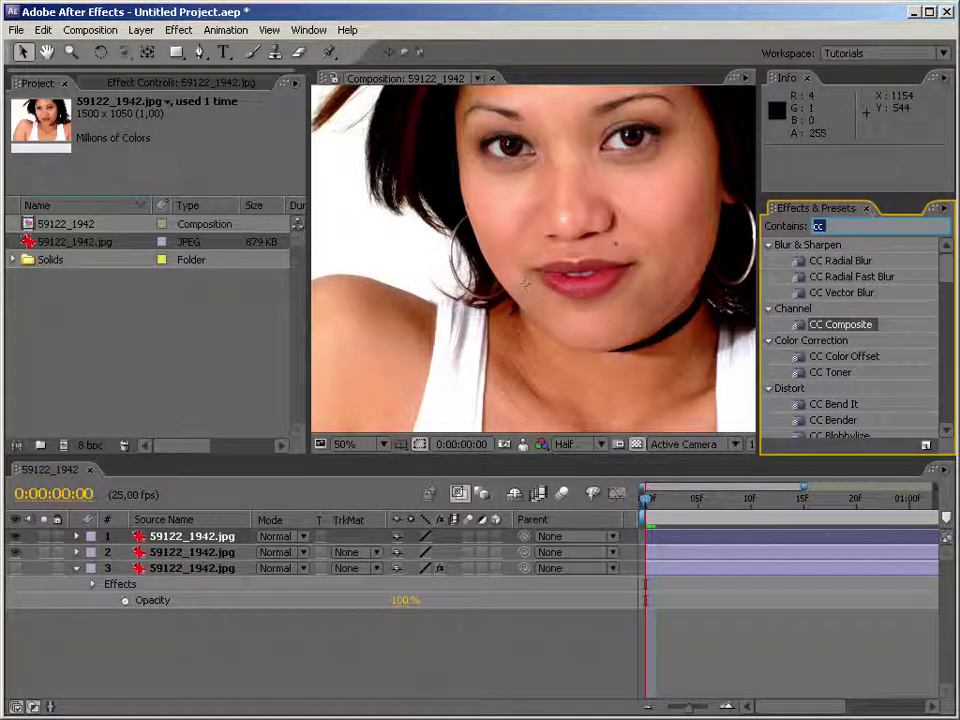
type("inver")
left_click_drag(814, 306, 195, 538)
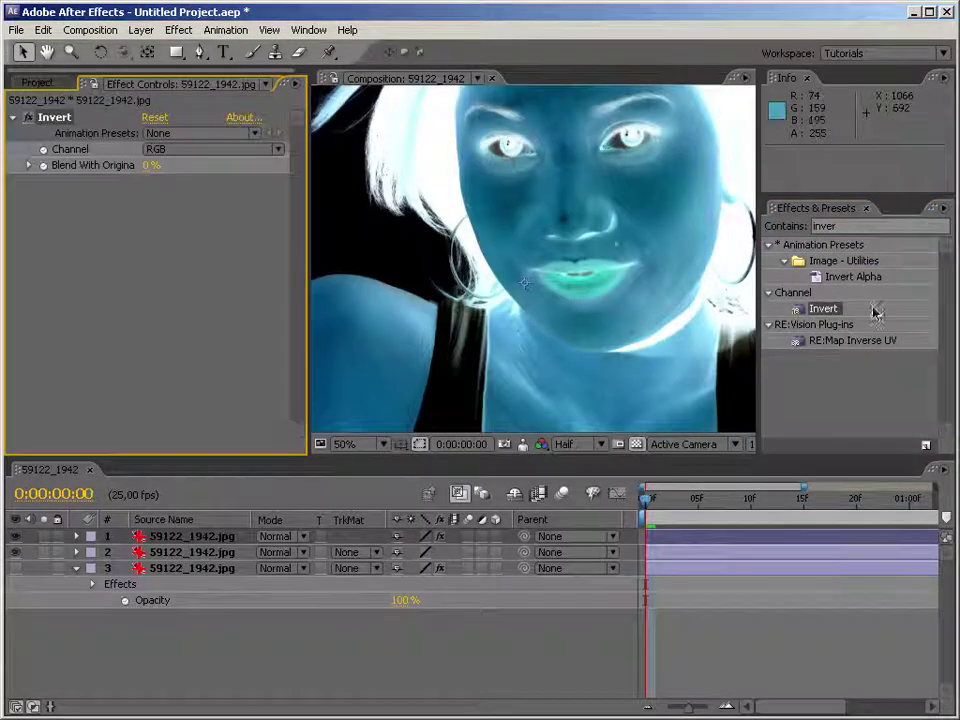
key("ctrl+5")
type("blur")
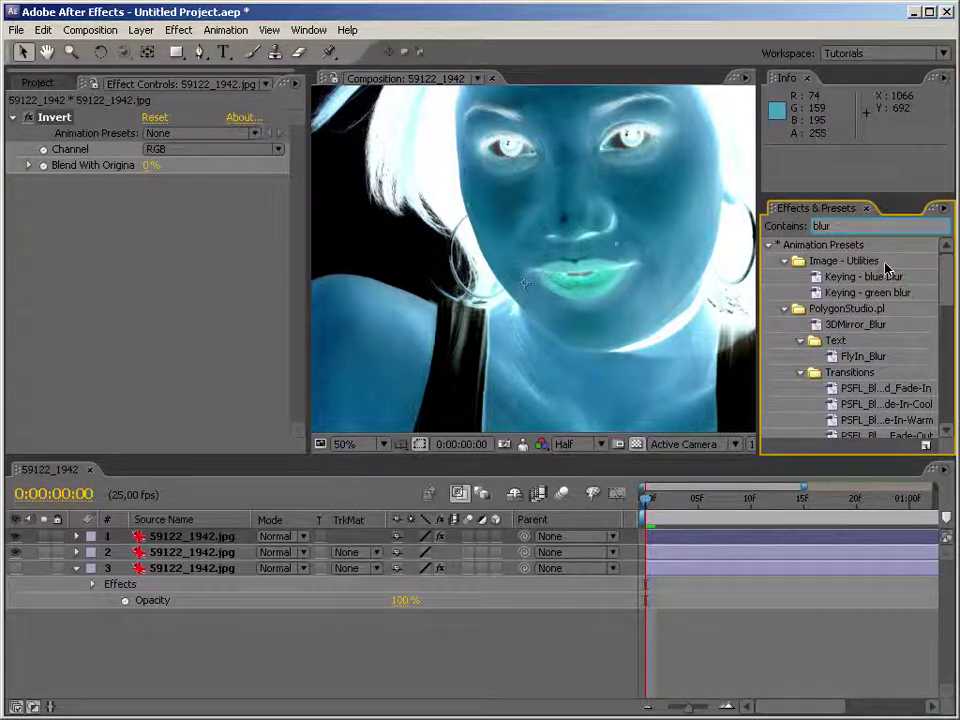
left_click_drag(950, 295, 949, 403)
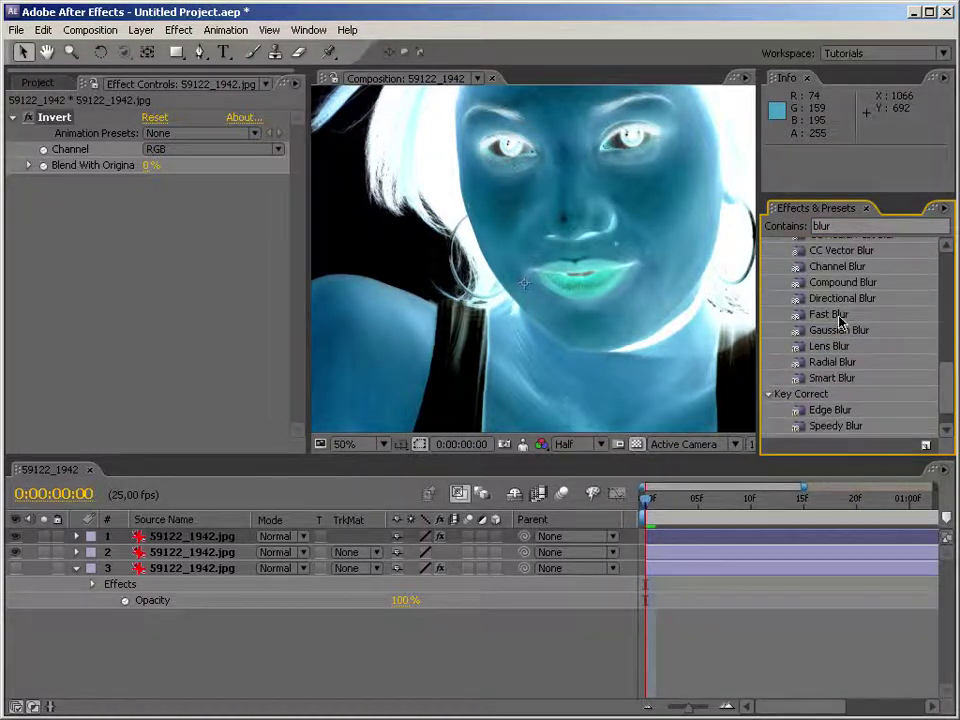
left_click_drag(836, 315, 198, 246)
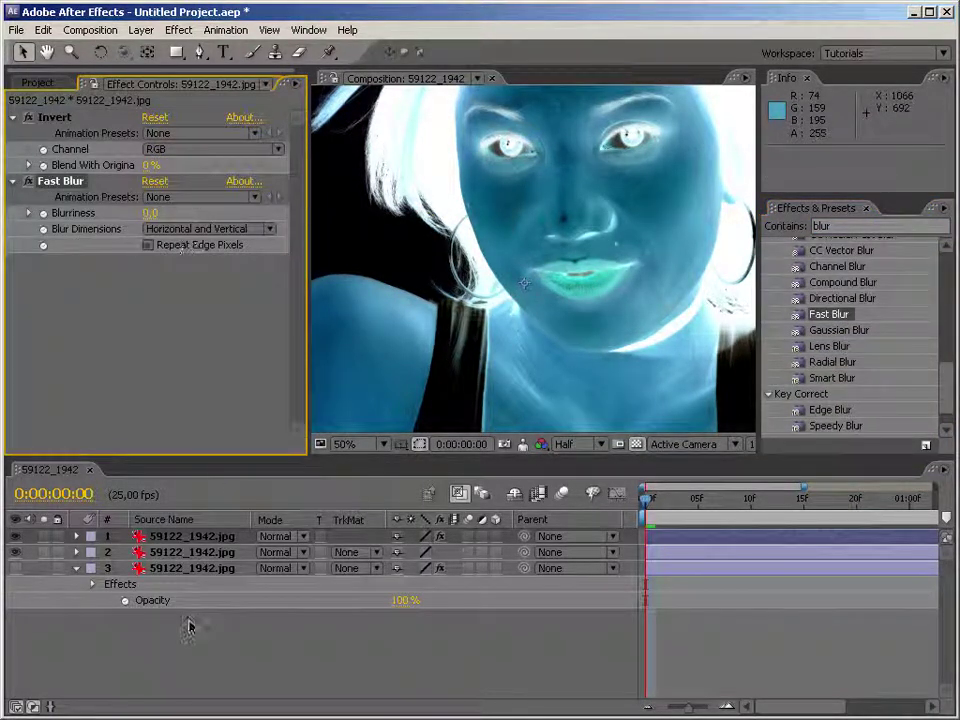
Step: Set the top copy to 50% opacity with Linear Dodge blending
key("t")
left_click(398, 552)
type("50")
key("Return")
left_click(290, 536)
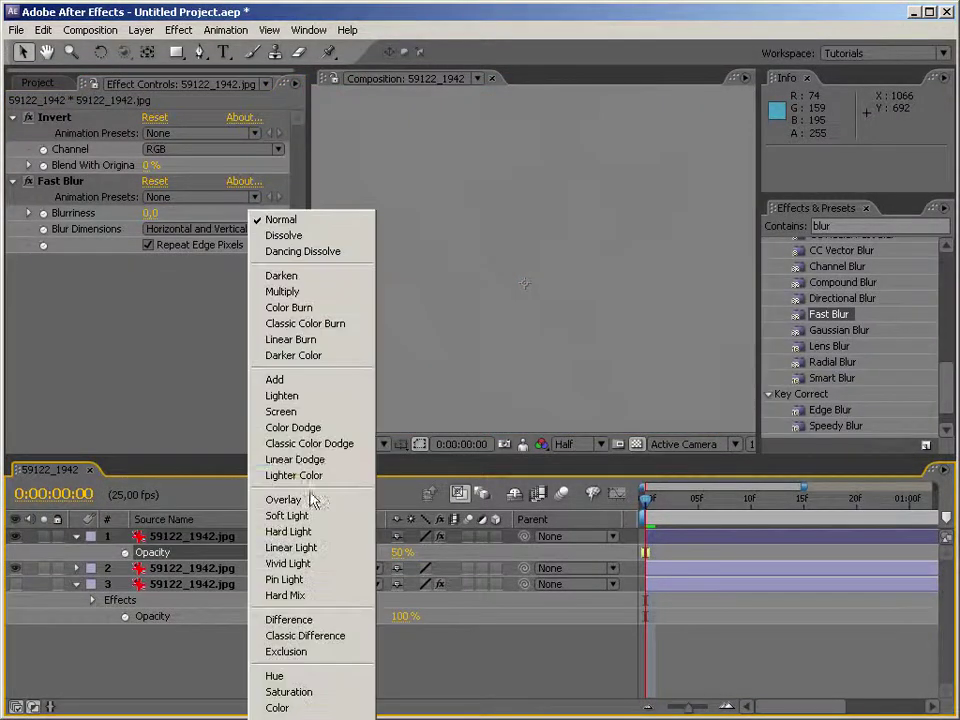
left_click(407, 454)
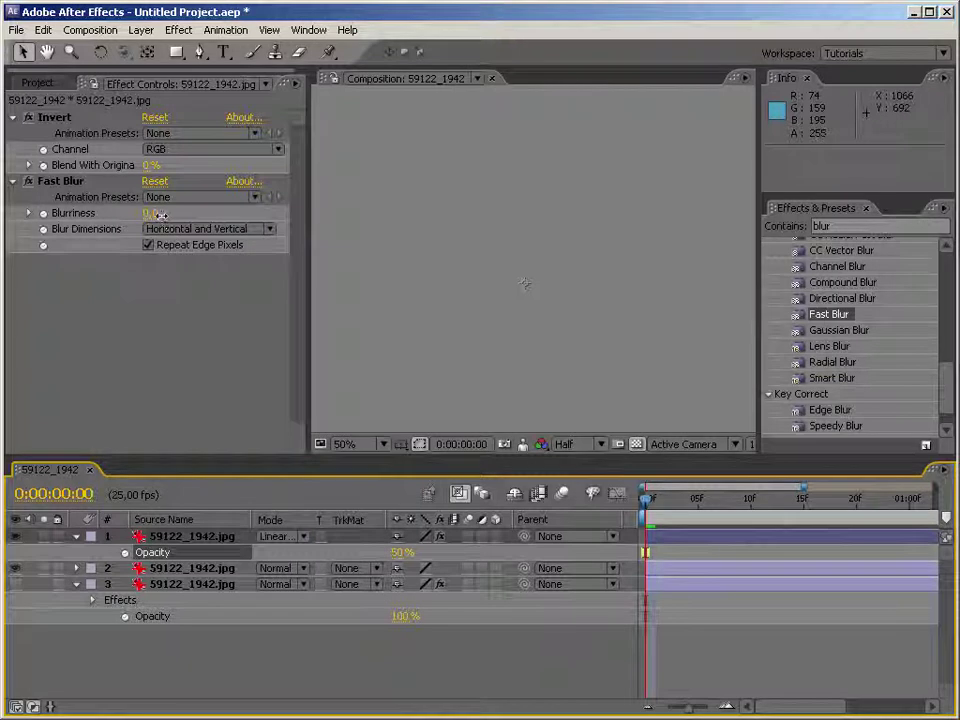
Step: Set the top copy's Fast Blur blurriness to 10
left_click_drag(160, 215, 303, 305)
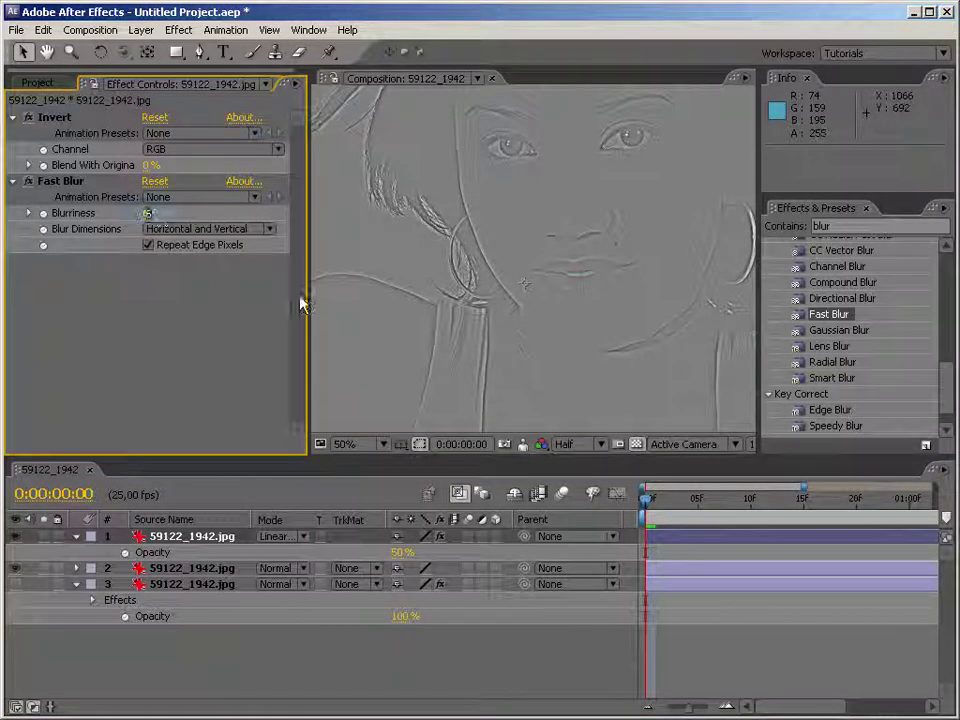
type("10")
key("Return")
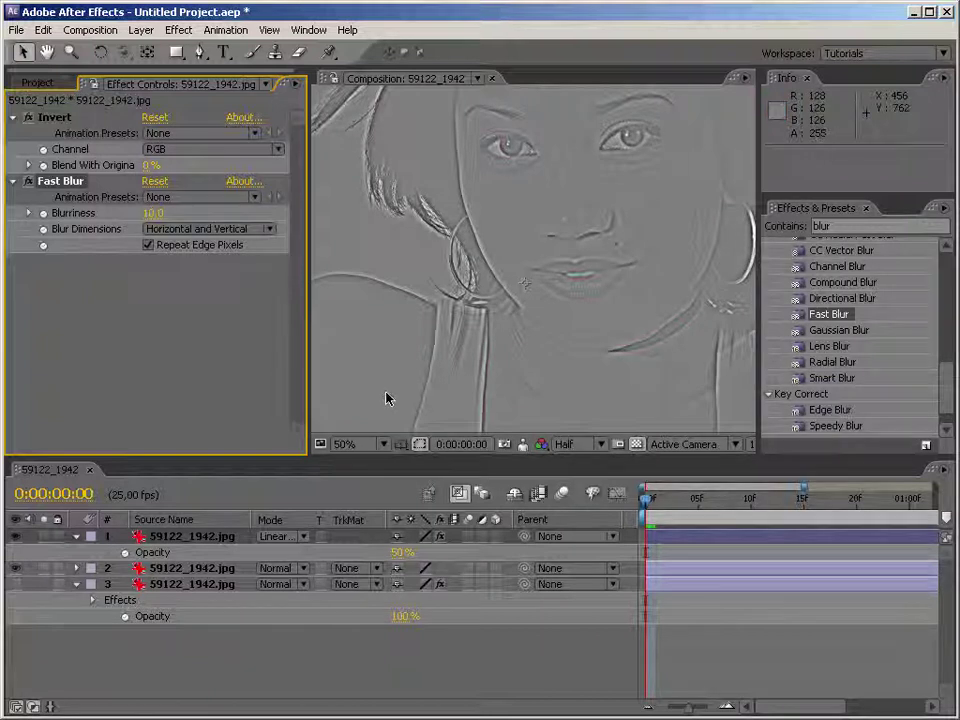
Step: Hide the top two photo layers and set the bottom layer's Fast Blur to 10
left_click(530, 394)
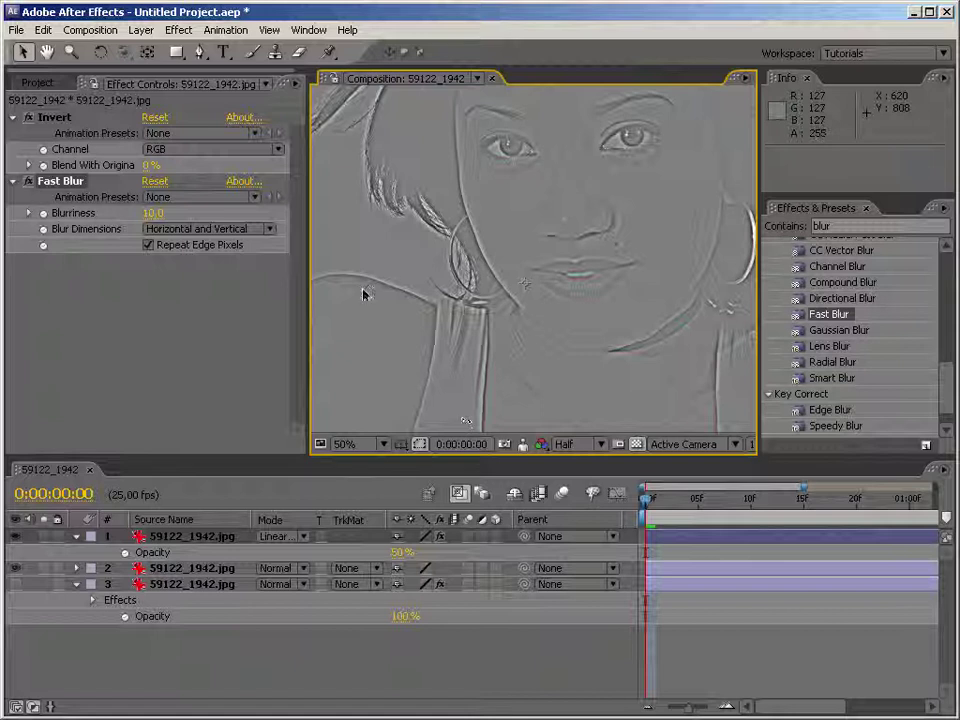
left_click_drag(15, 536, 17, 583)
left_click(15, 584)
left_click(172, 588)
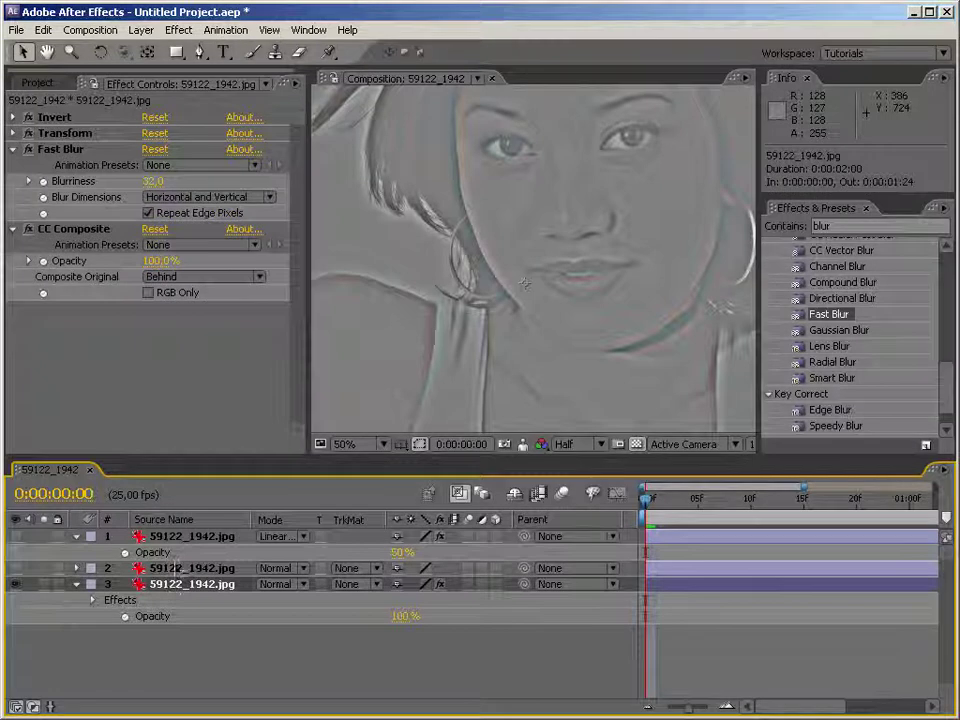
left_click(153, 183)
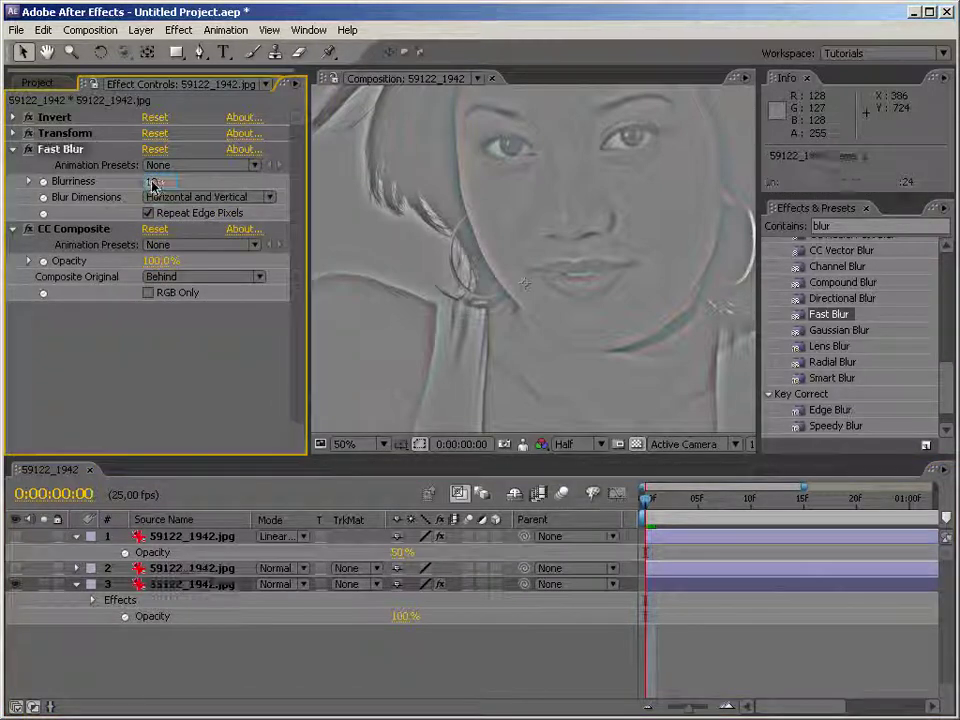
type("10")
key("Return")
Step: Bring the eyes into view and switch preview resolution to Full, then back to Half
scroll(553, 294, "up", 2)
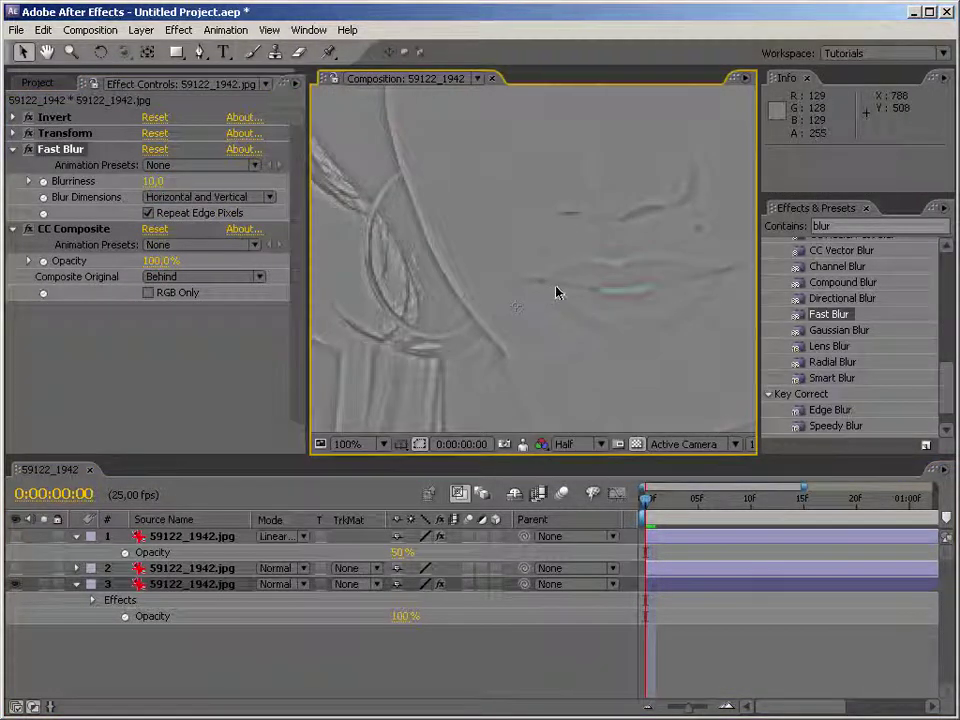
left_click_drag(575, 277, 514, 354)
left_click(576, 446)
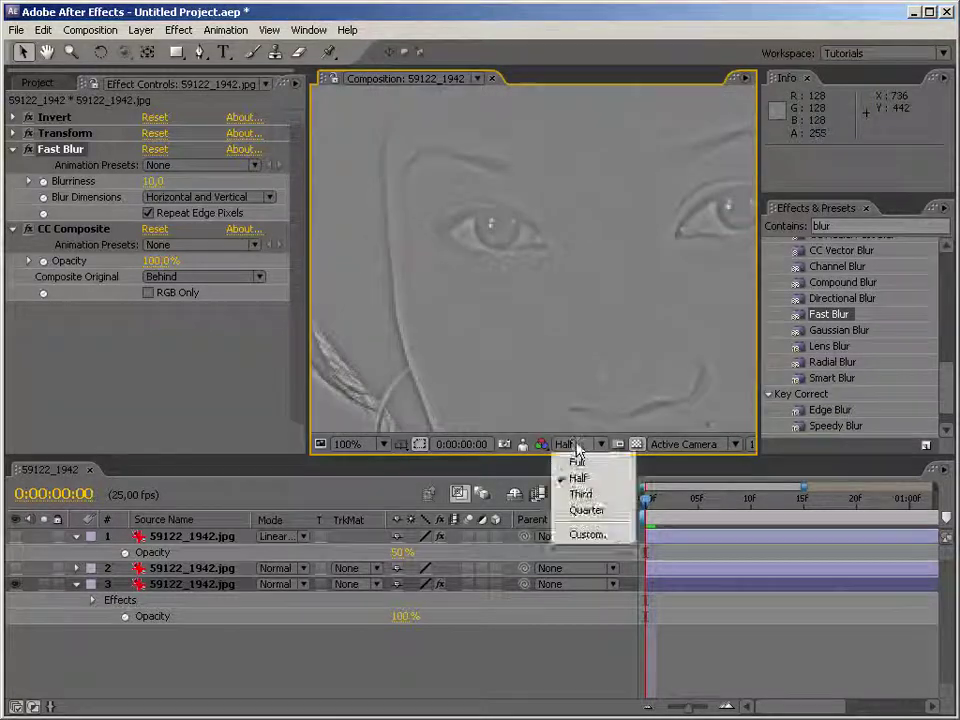
left_click(576, 462)
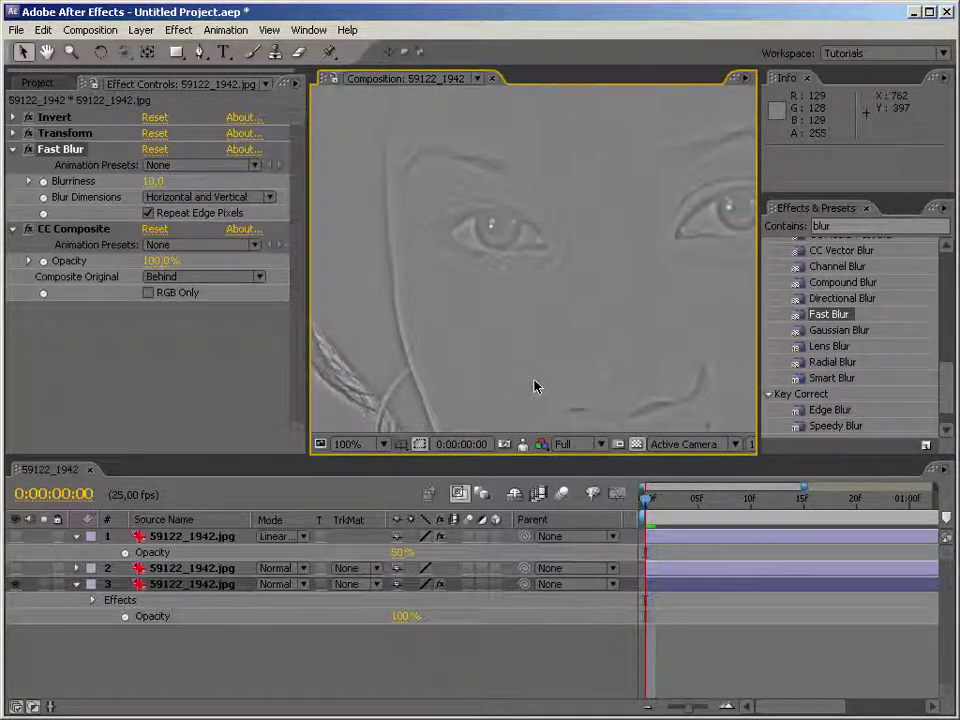
left_click(576, 446)
left_click(578, 478)
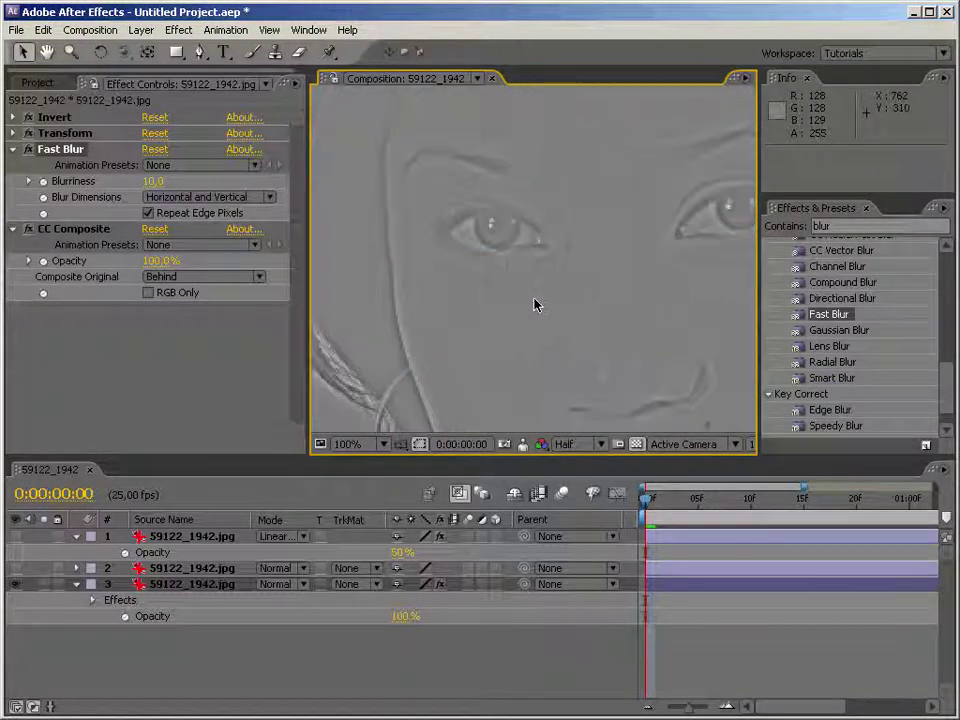
Step: Remove duplicate layers 1 and 3 and collapse the Fast Blur and CC Composite effects
left_click(197, 587)
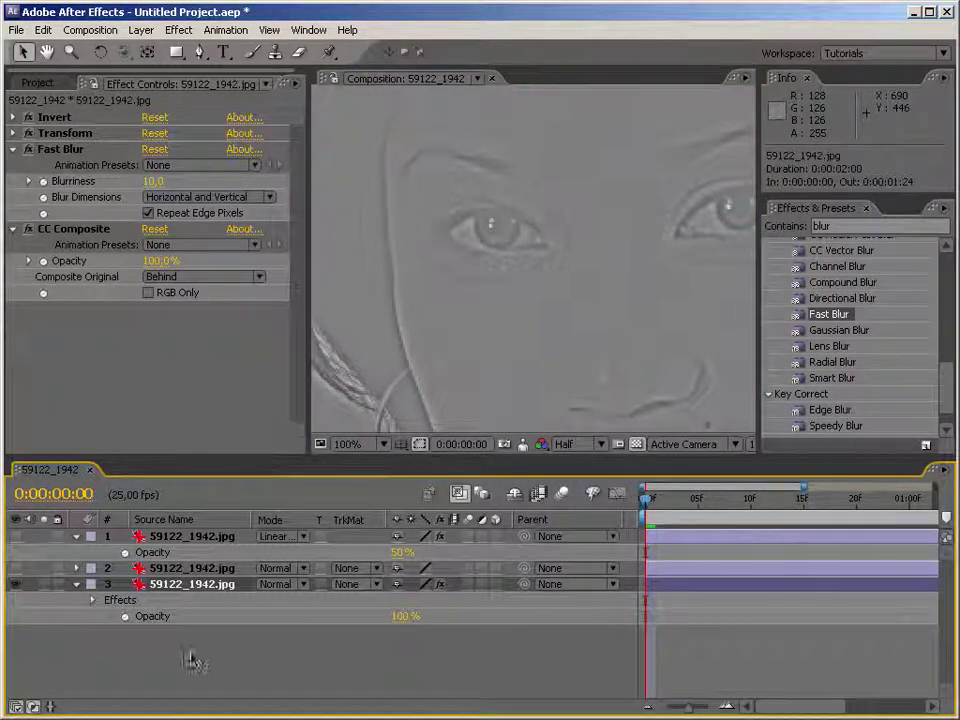
left_click(205, 540, "ctrl")
key("ctrl+z")
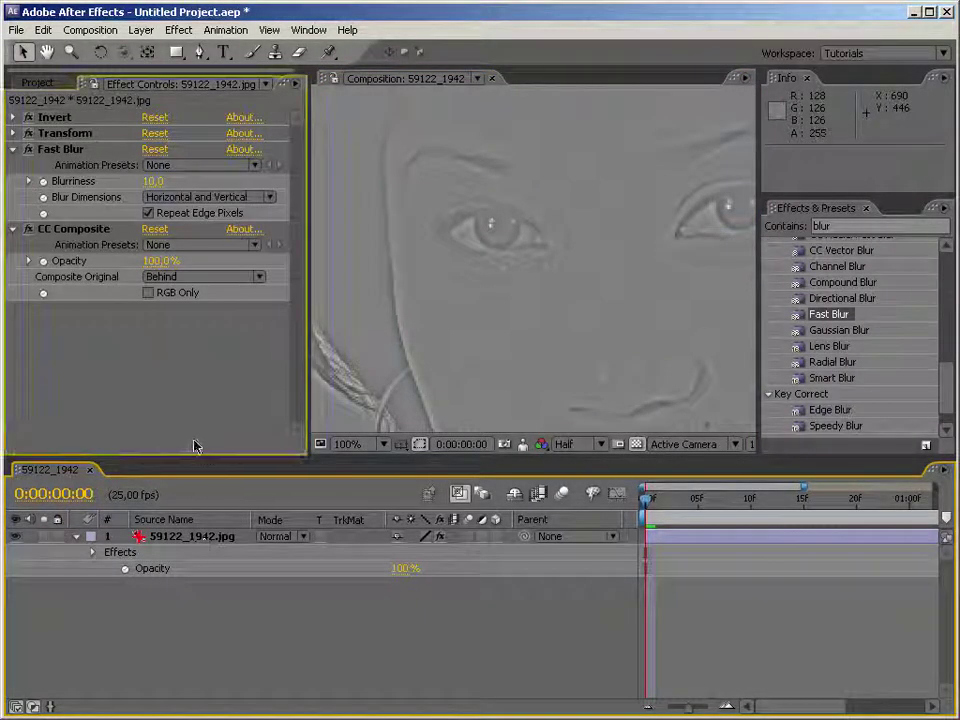
left_click(13, 149)
left_click(13, 165)
Step: Apply a Levels effect to the photo layer below CC Composite
key("ctrl+5")
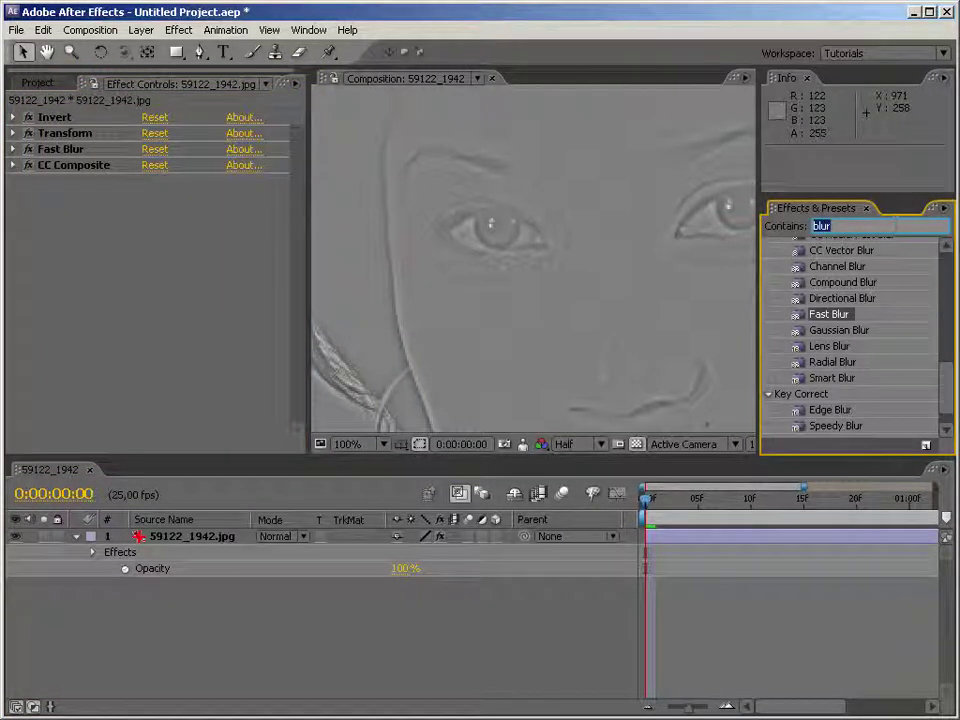
type("level")
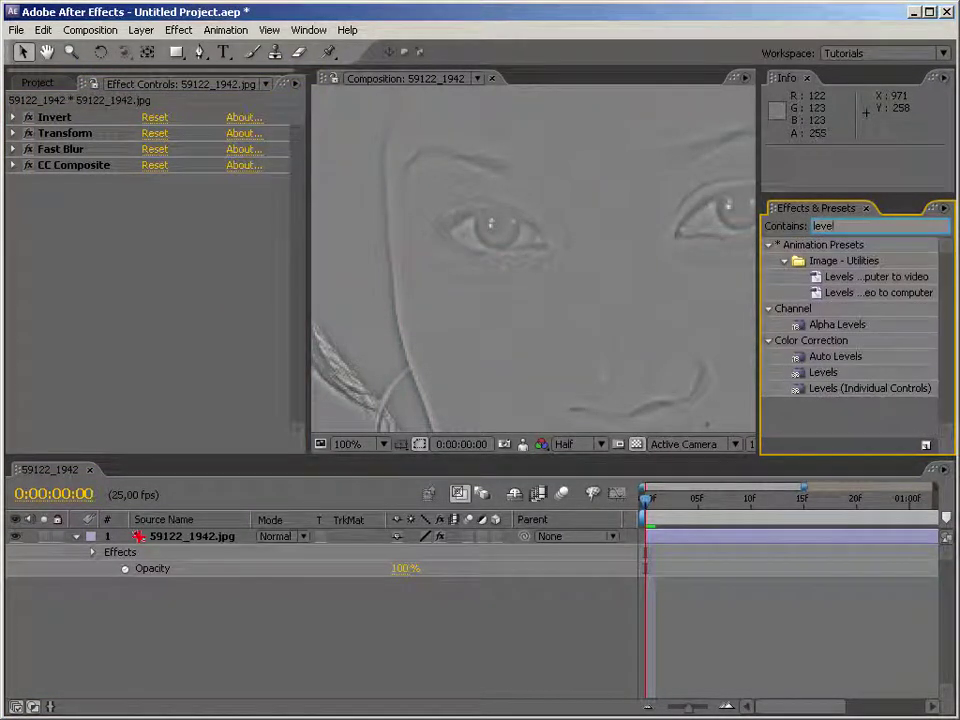
left_click_drag(823, 372, 221, 320)
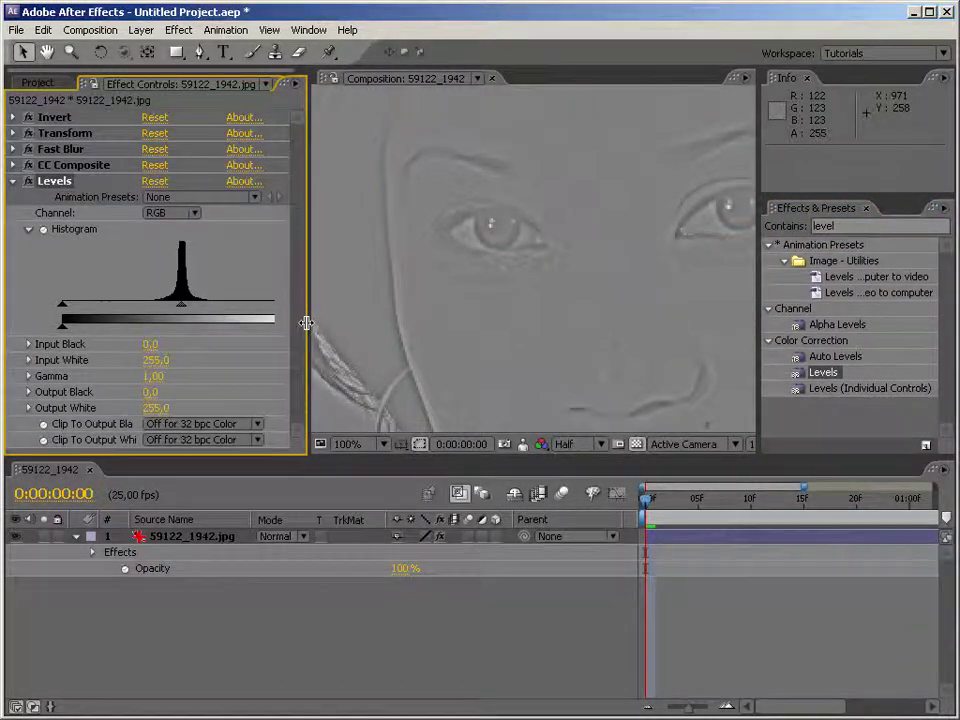
left_click_drag(306, 322, 440, 335)
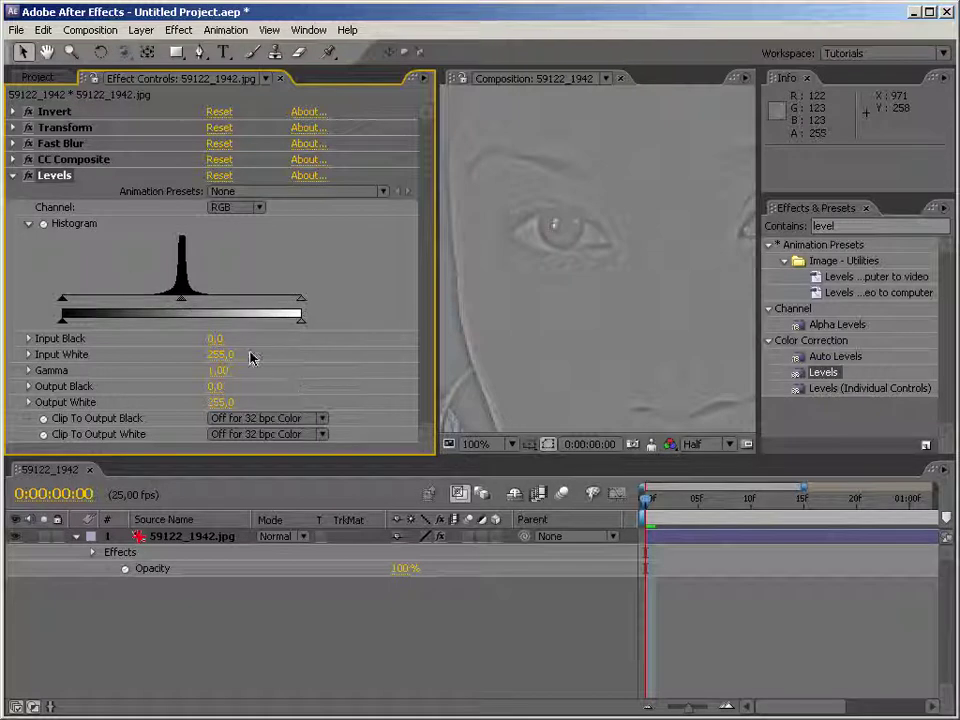
Step: Set Levels Input Black to 63.5 and Input White to 191.5
left_click(213, 339)
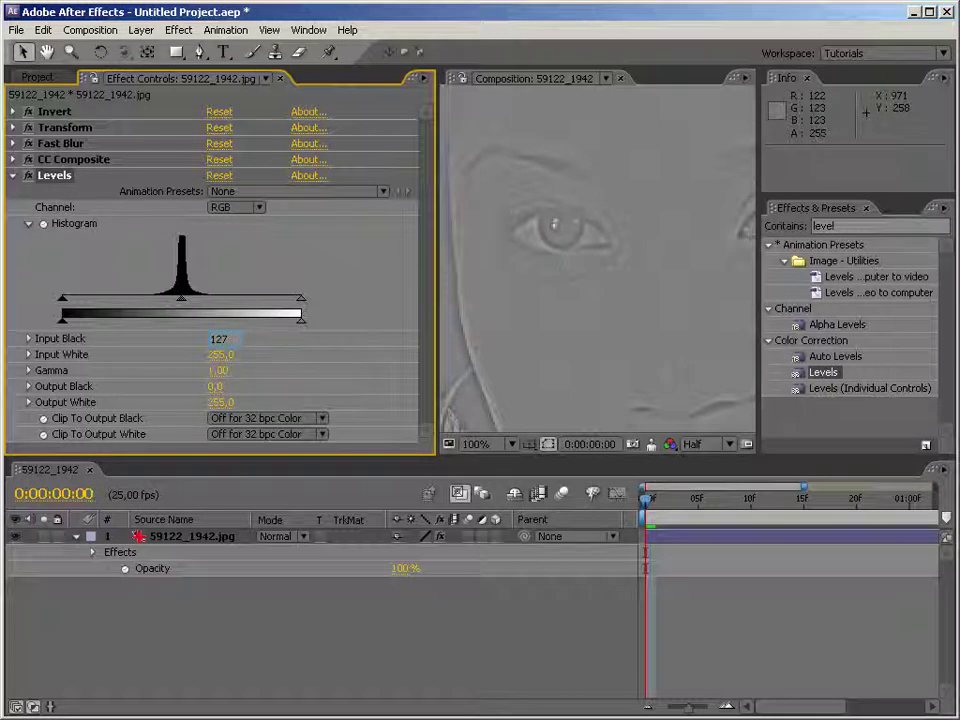
key("Return")
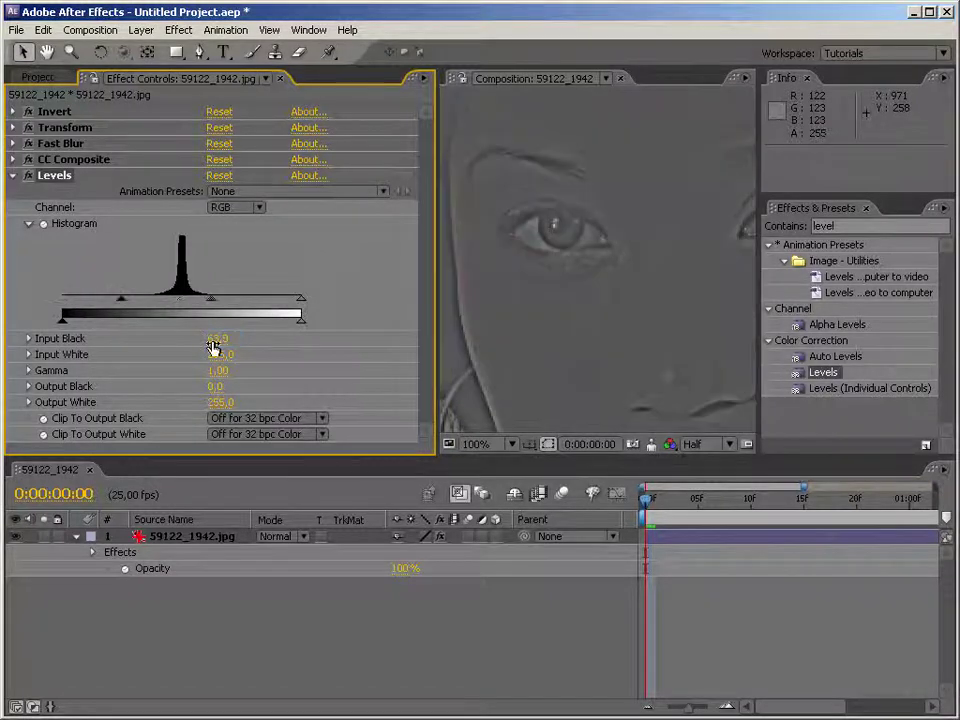
left_click(216, 345)
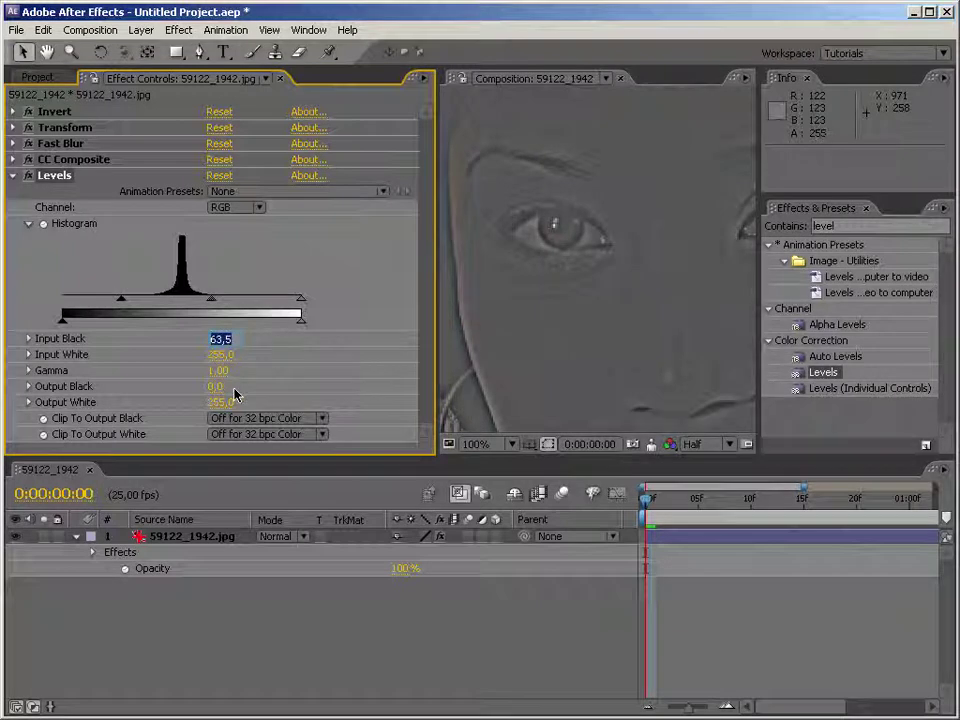
key("Tab")
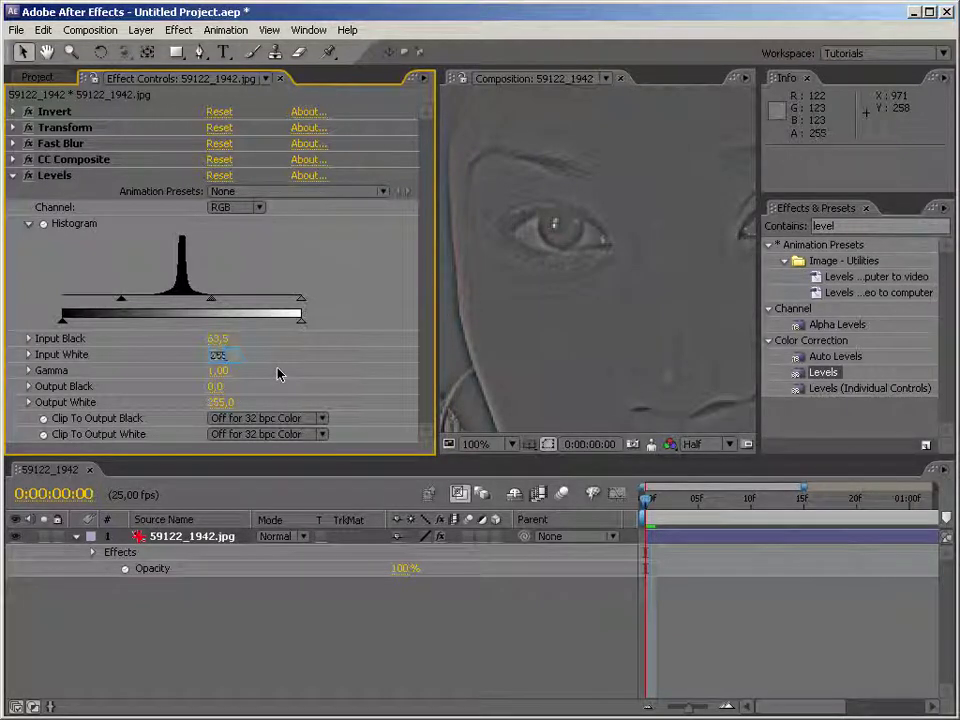
type("255-63,5")
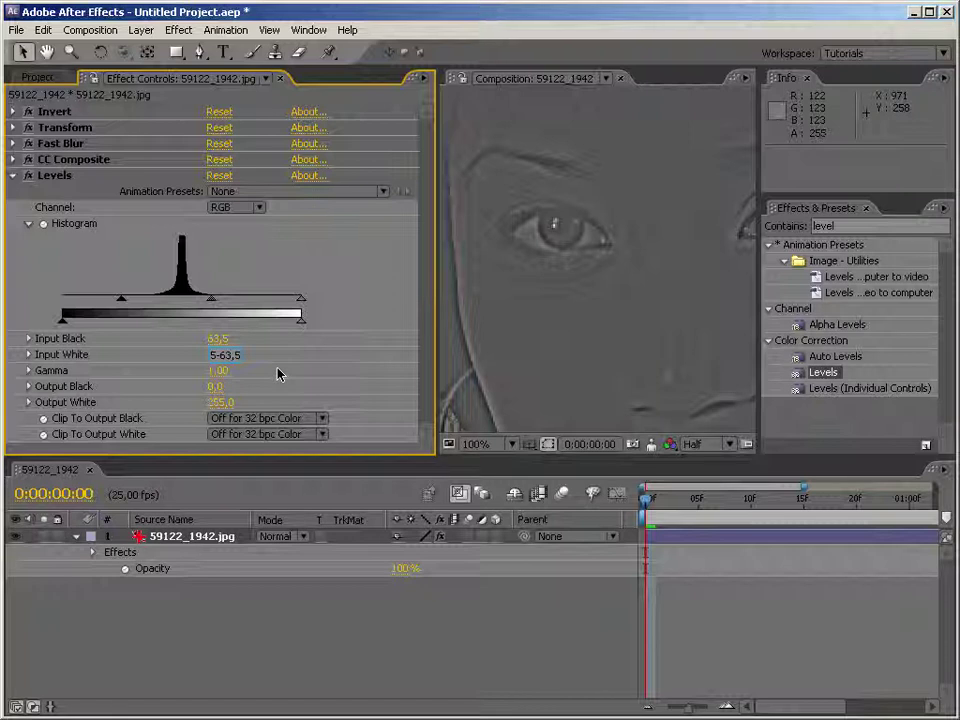
key("Return")
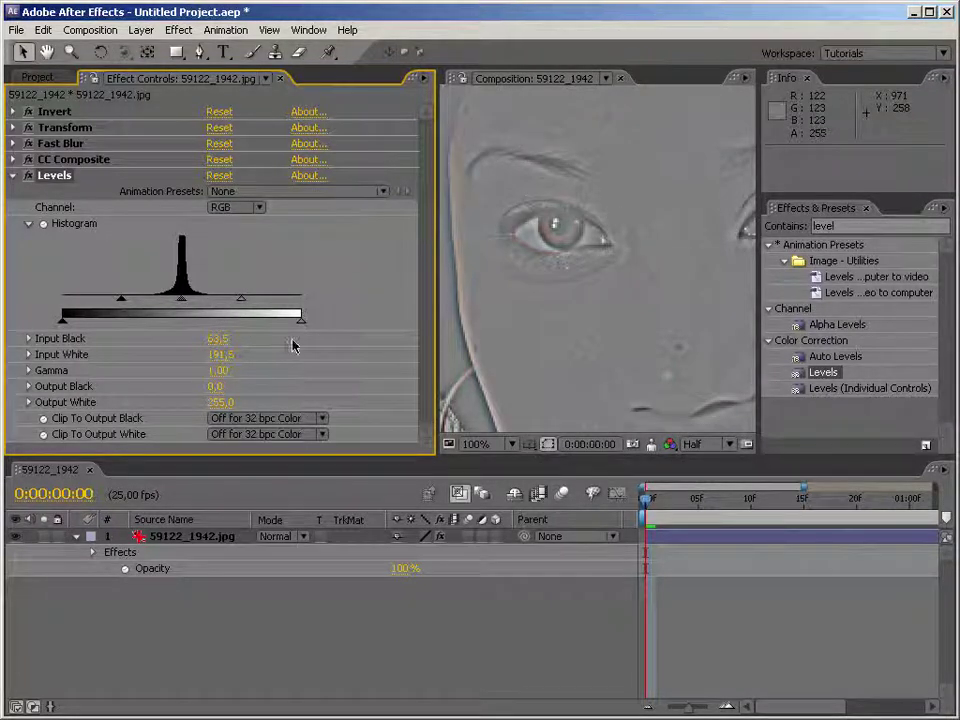
Step: Collapse Levels and zoom the composition viewer out to 50%
left_click_drag(435, 315, 172, 328)
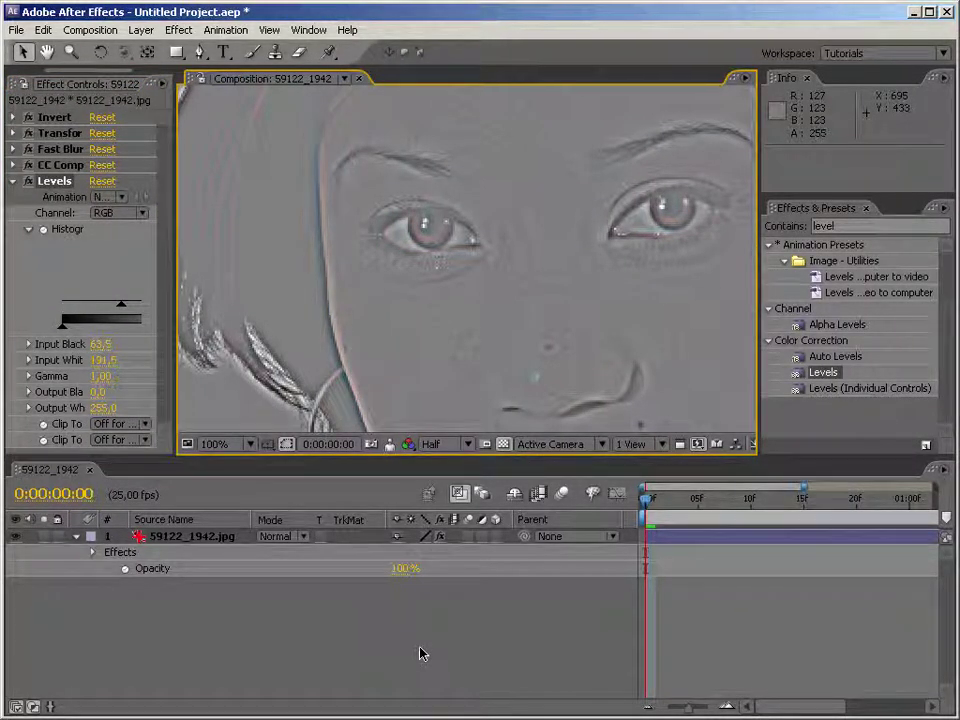
left_click_drag(180, 407, 397, 407)
left_click(11, 176)
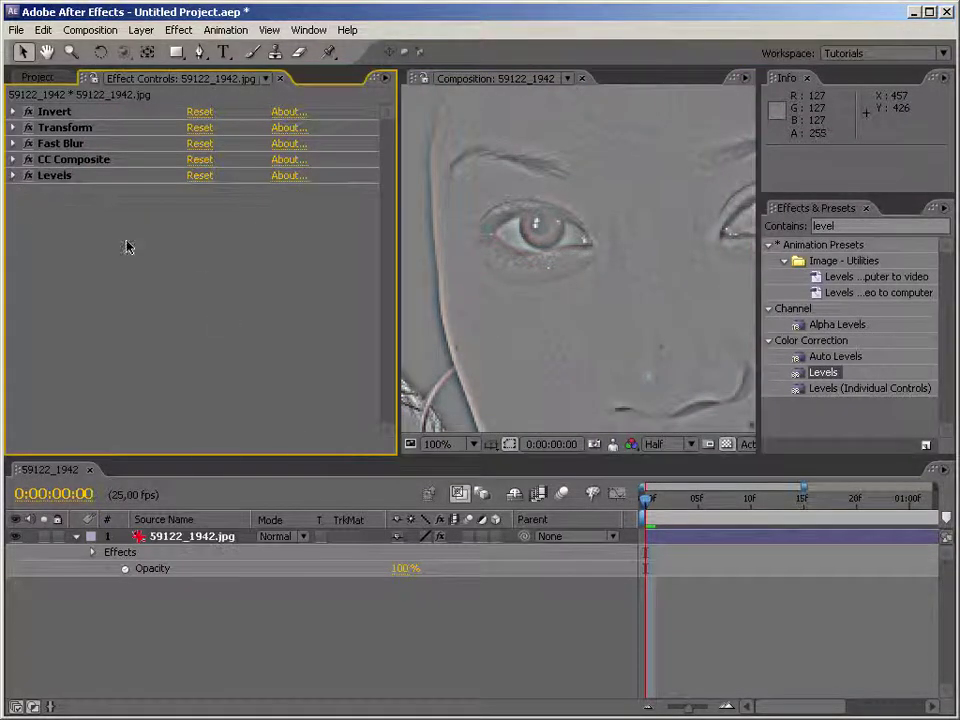
left_click_drag(396, 388, 368, 388)
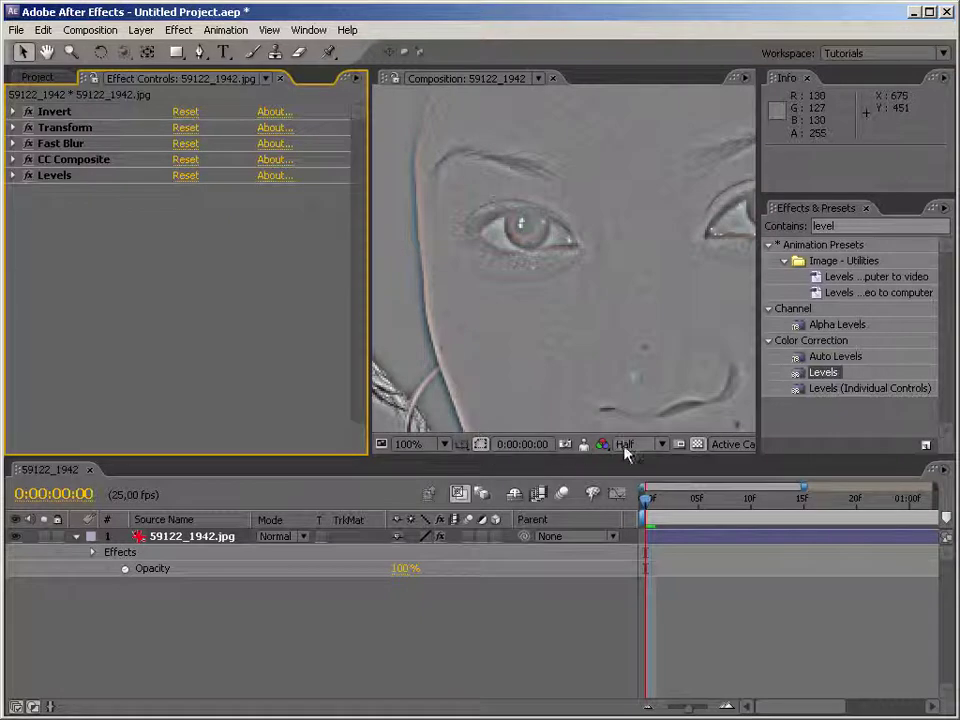
left_click(628, 444)
left_click(412, 445)
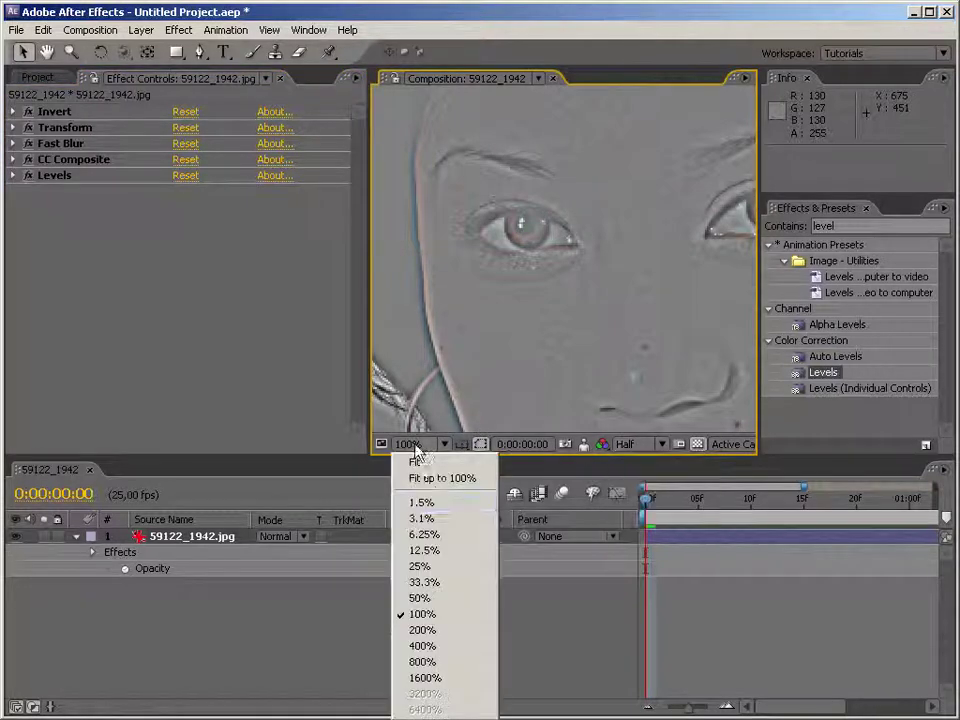
left_click(420, 598)
left_click(182, 326)
left_click_drag(510, 360, 525, 304)
key("ctrl+5")
Step: Add a Checkbox Control above Invert and rename it Monochrome
type("check")
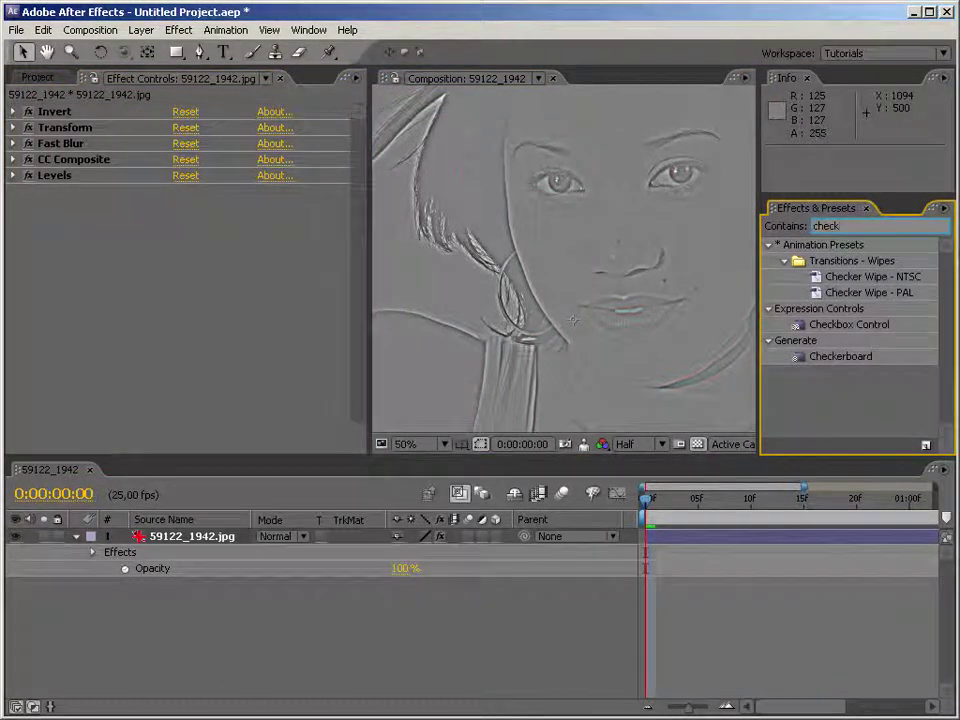
left_click_drag(835, 325, 120, 113)
key("Return")
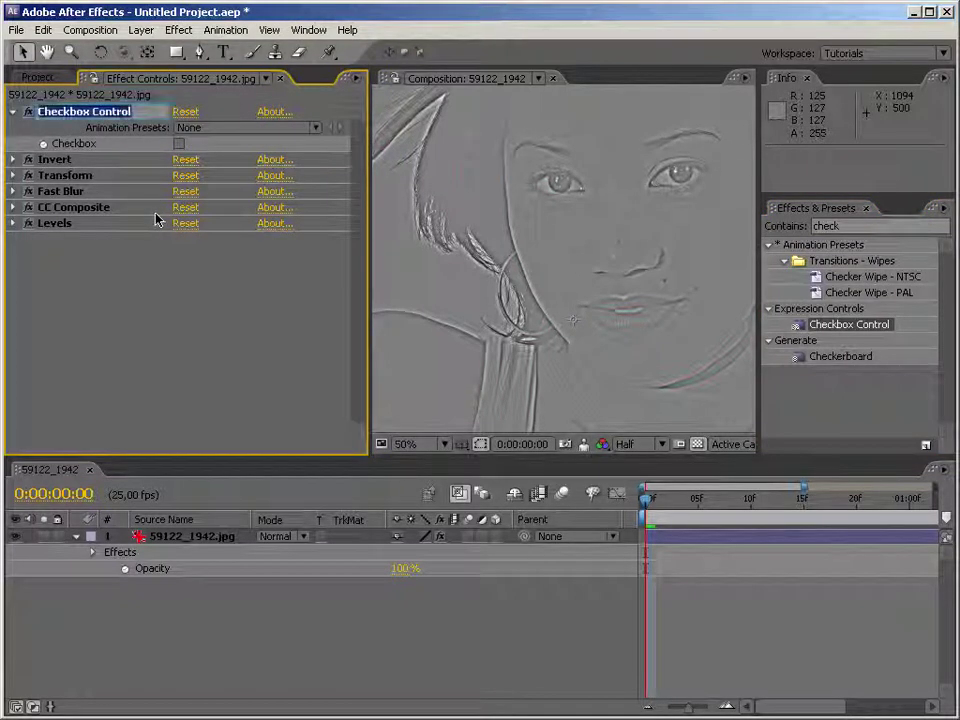
type("Monochrome")
key("Return")
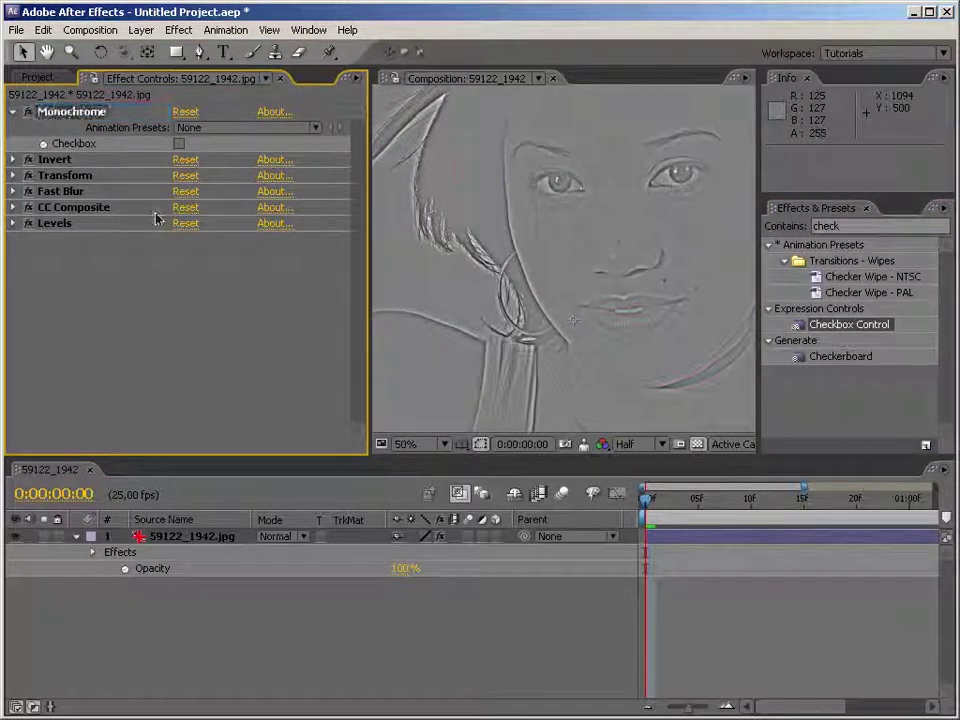
Step: Add a Slider Control below Monochrome and rename it Radius
key("ctrl+5")
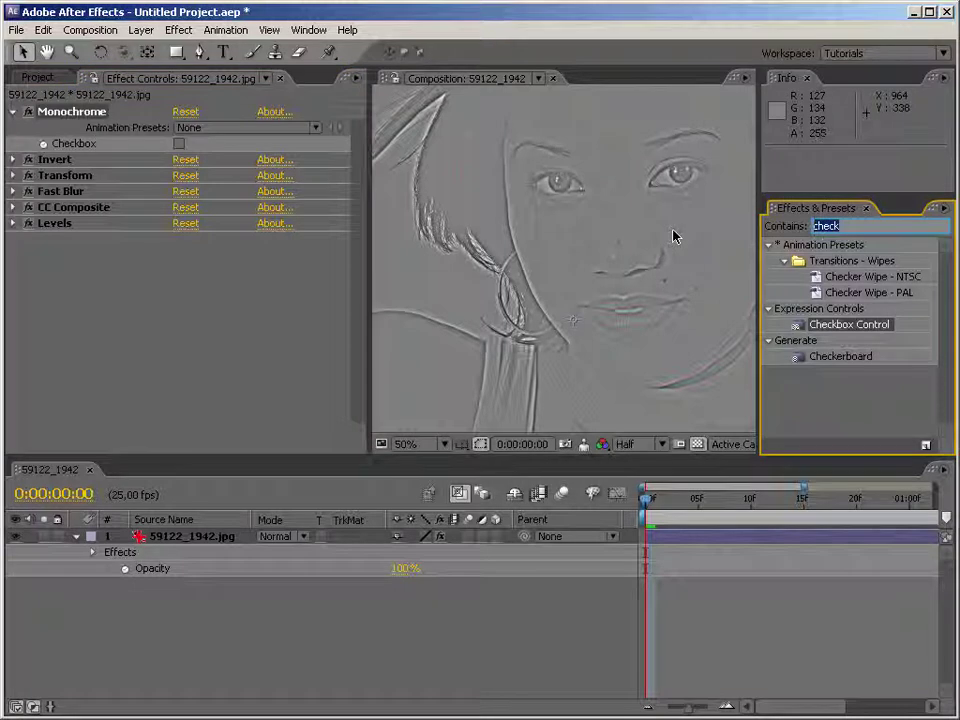
type("slider")
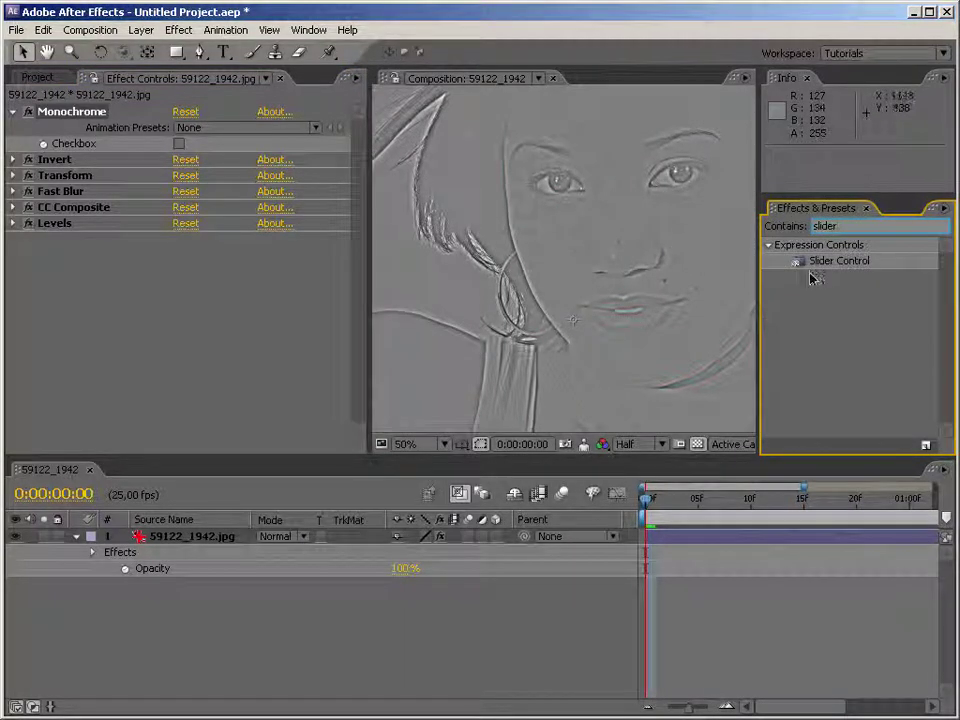
left_click_drag(826, 273, 97, 162)
key("Return")
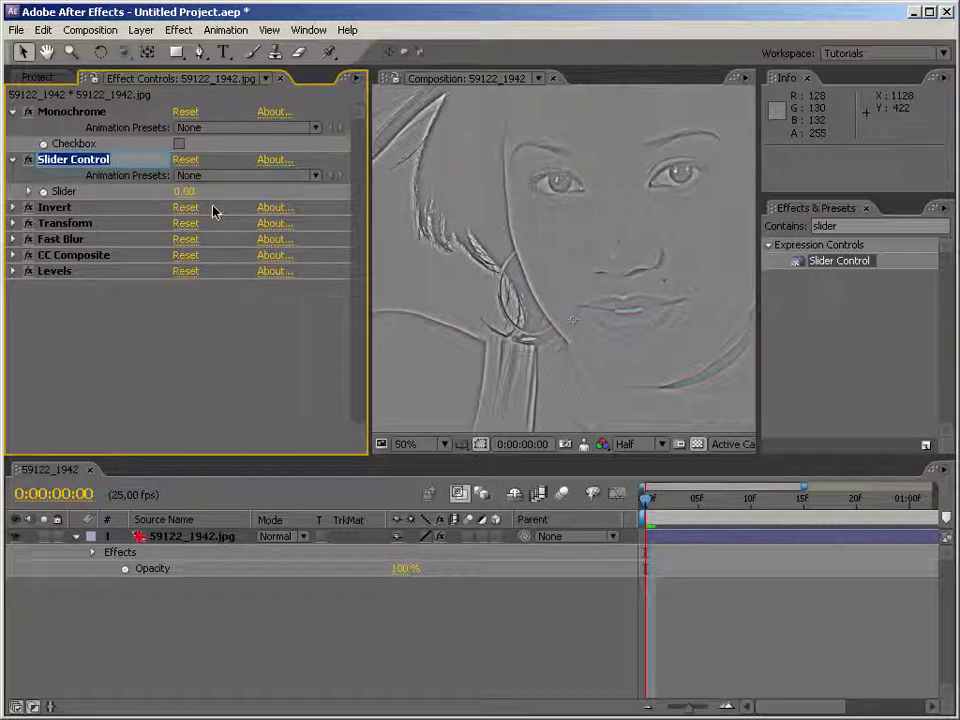
type("Radius")
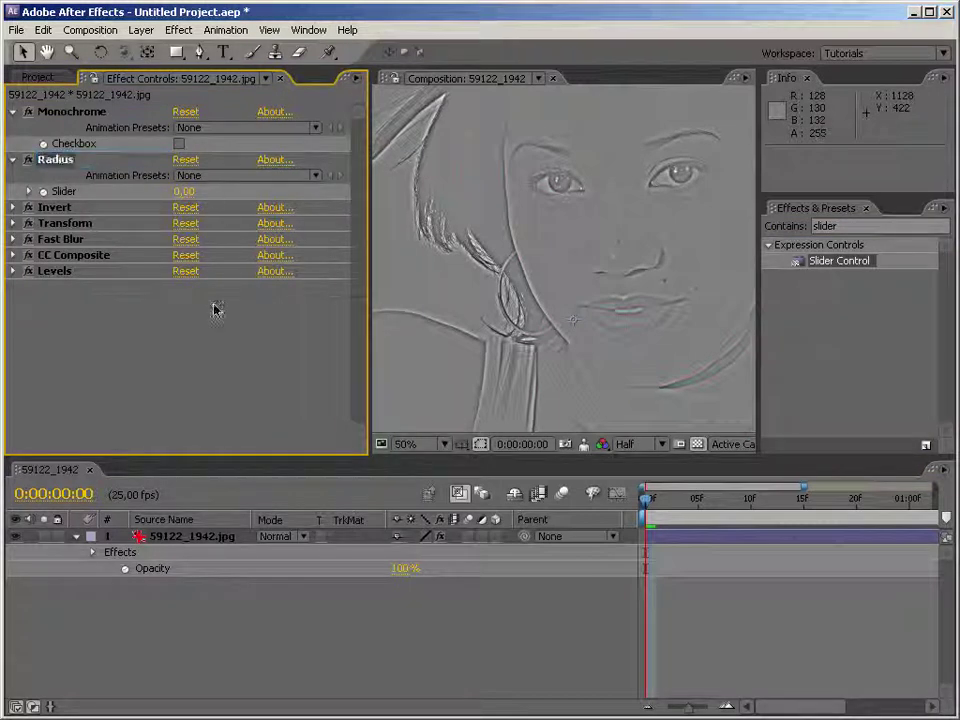
key("Return")
Step: Apply Tint to the photo layer and add an expression to Amount to Tint
left_click(13, 239)
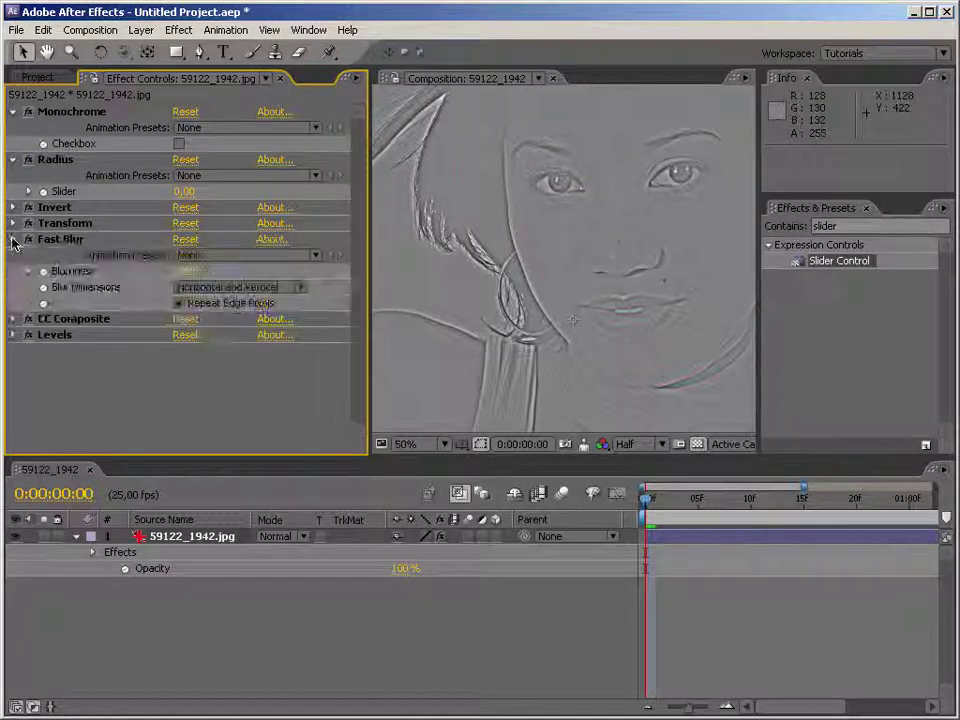
key("ctrl+5")
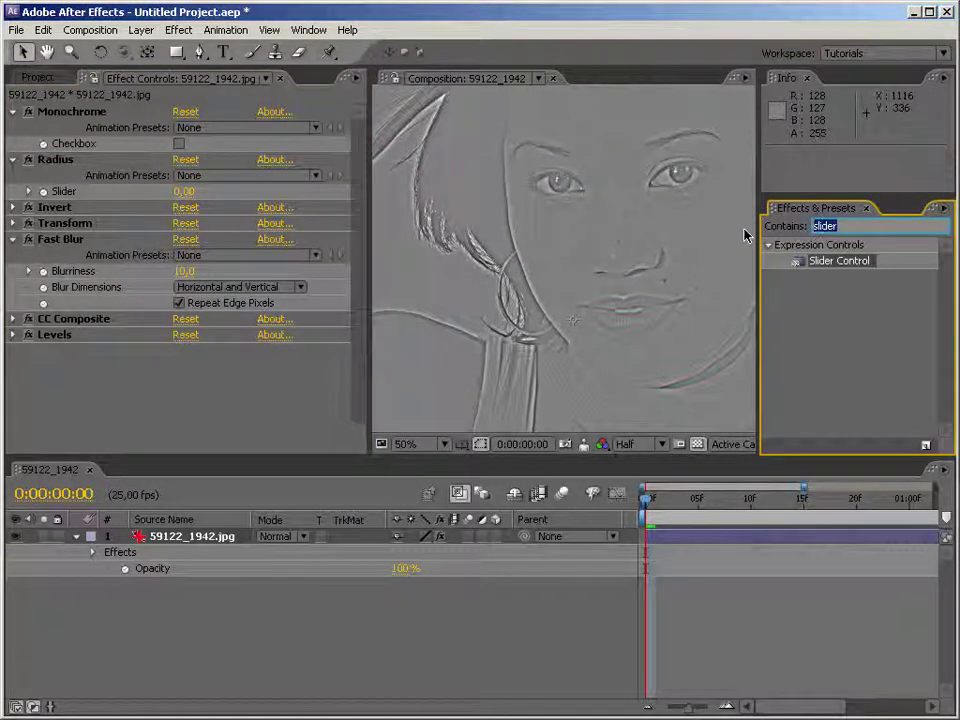
type("tint")
left_click_drag(817, 313, 84, 328)
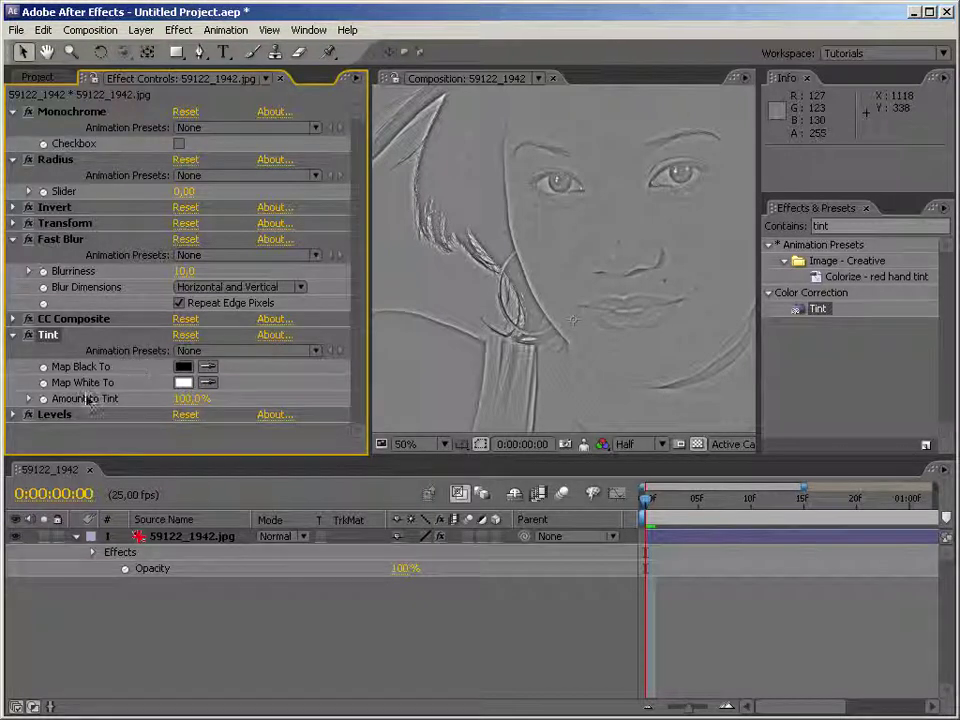
left_click(43, 398, "alt")
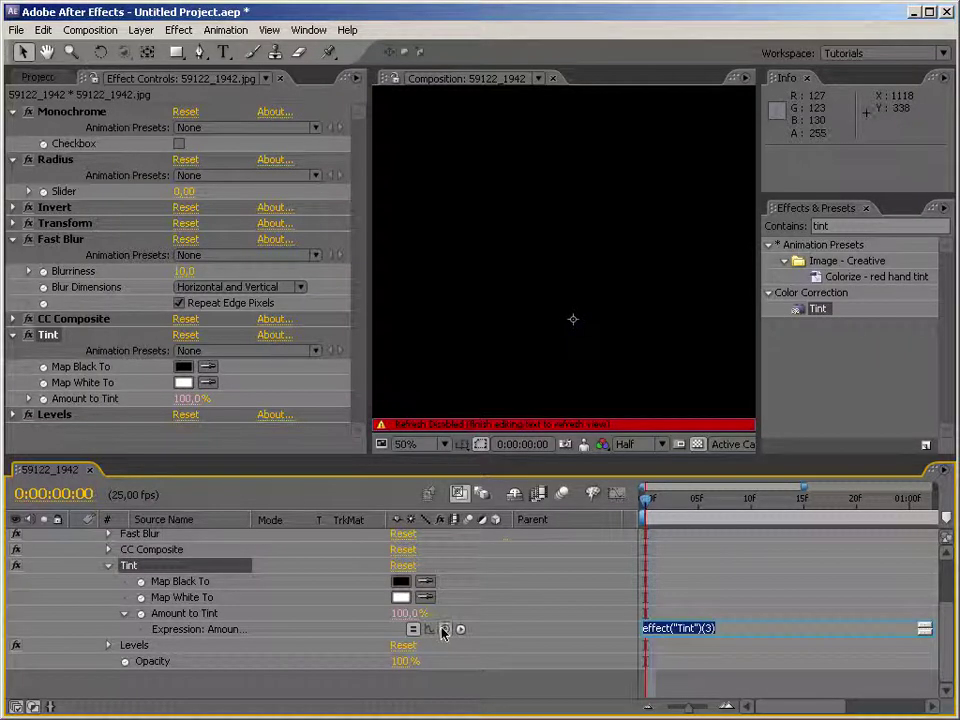
Step: Link Amount to Tint to the Monochrome checkbox times 100, then test toggling Monochrome
left_click_drag(445, 629, 62, 145)
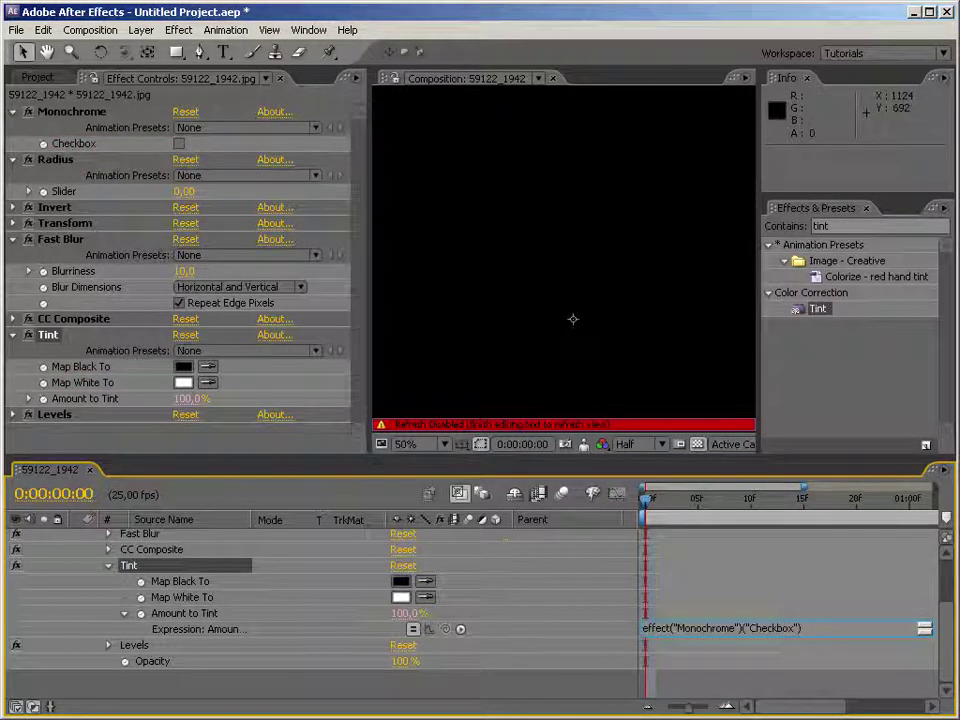
type("*")
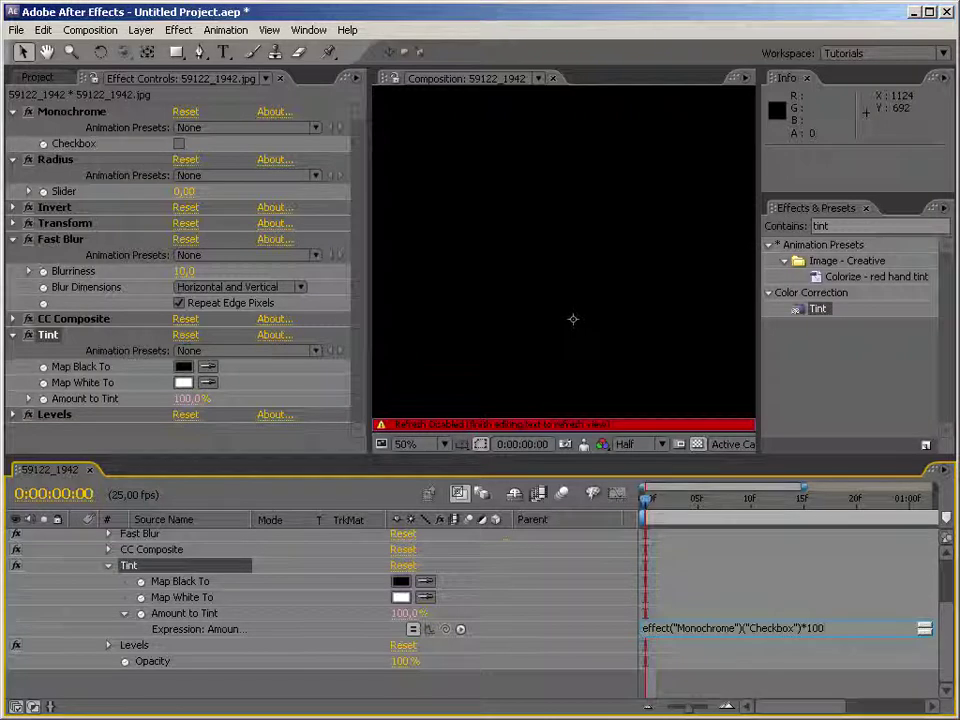
type("100")
key("KP_Enter")
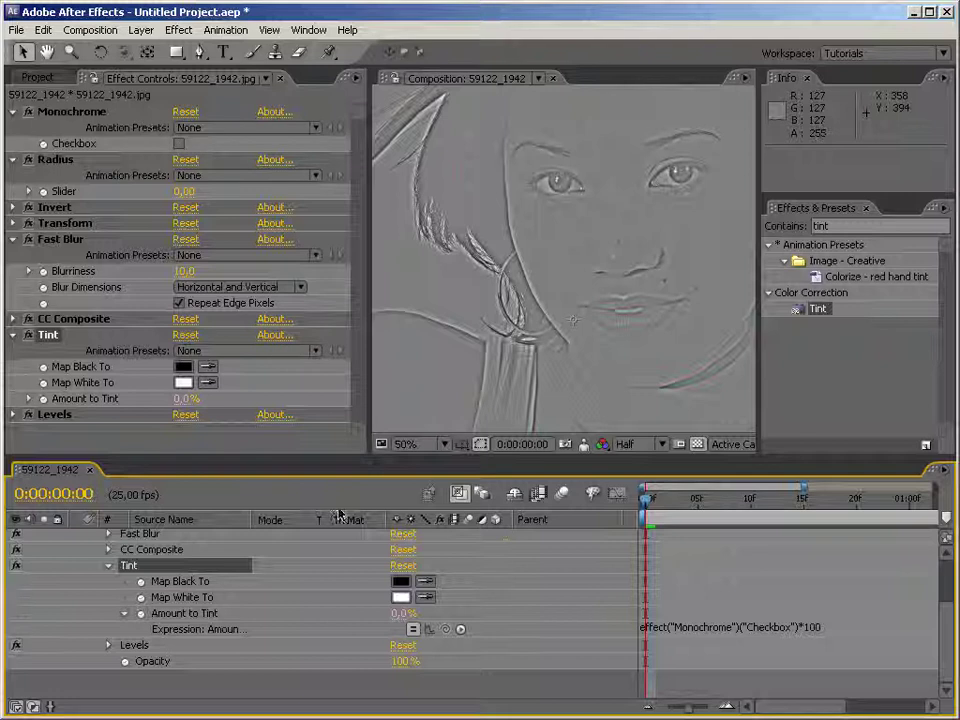
left_click(178, 145)
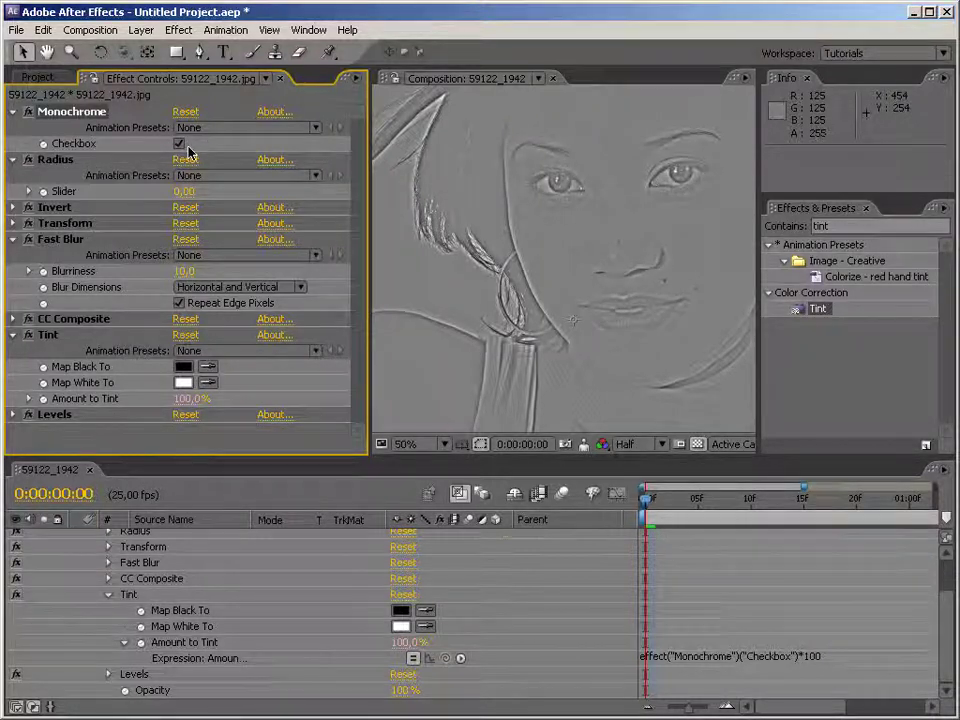
left_click(179, 144)
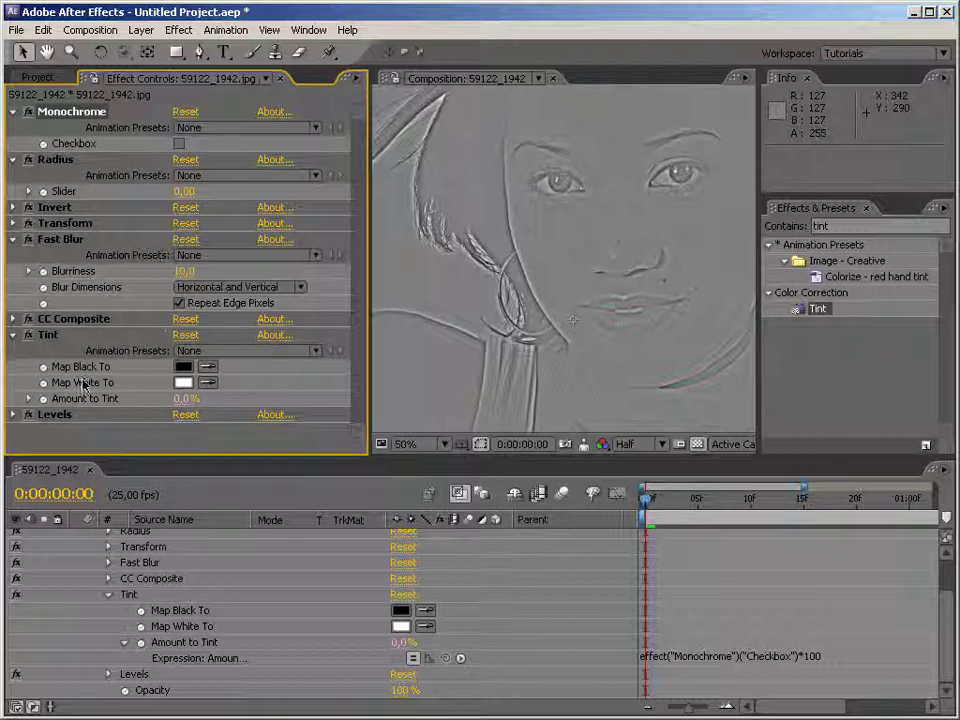
Step: Drive Fast Blur's Blurriness with an expression linked to the Radius slider
left_click(13, 334)
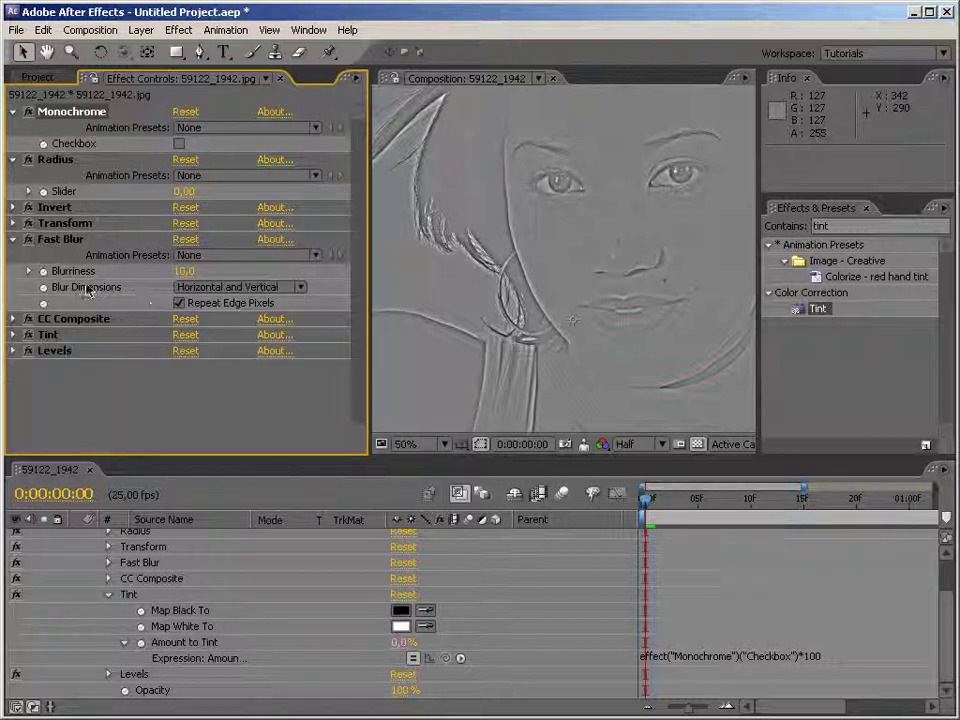
left_click(57, 160)
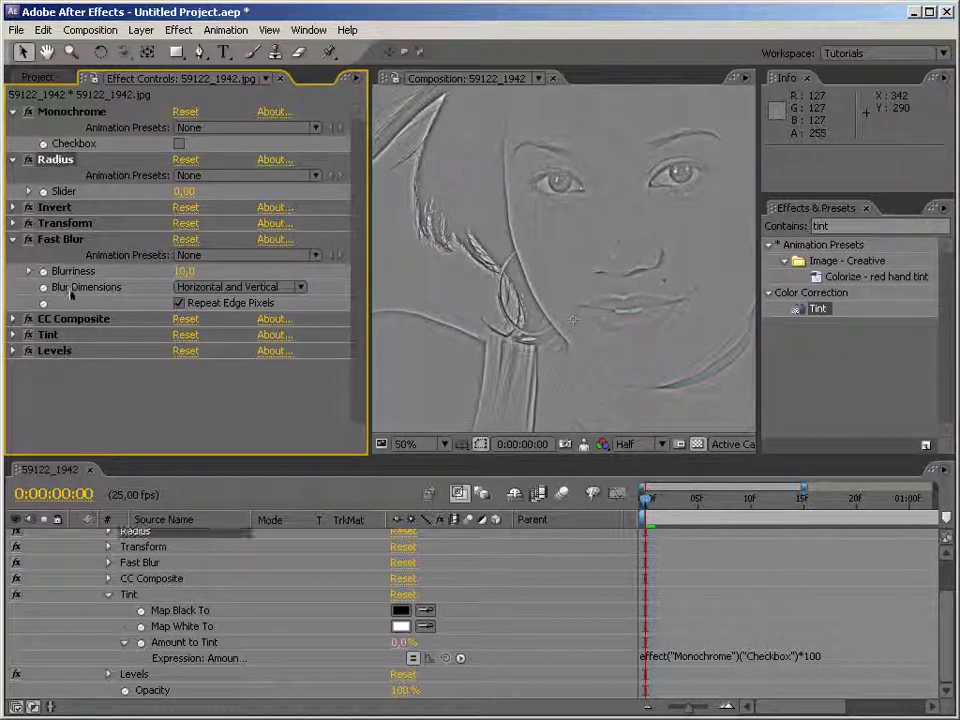
left_click(43, 271, "alt")
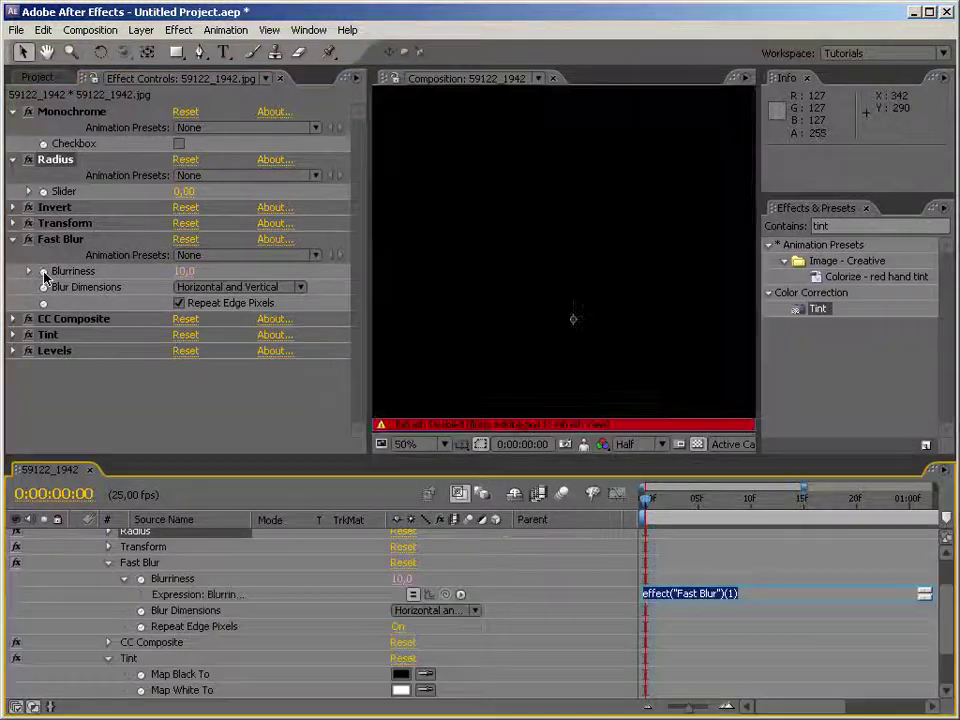
left_click_drag(445, 594, 63, 196)
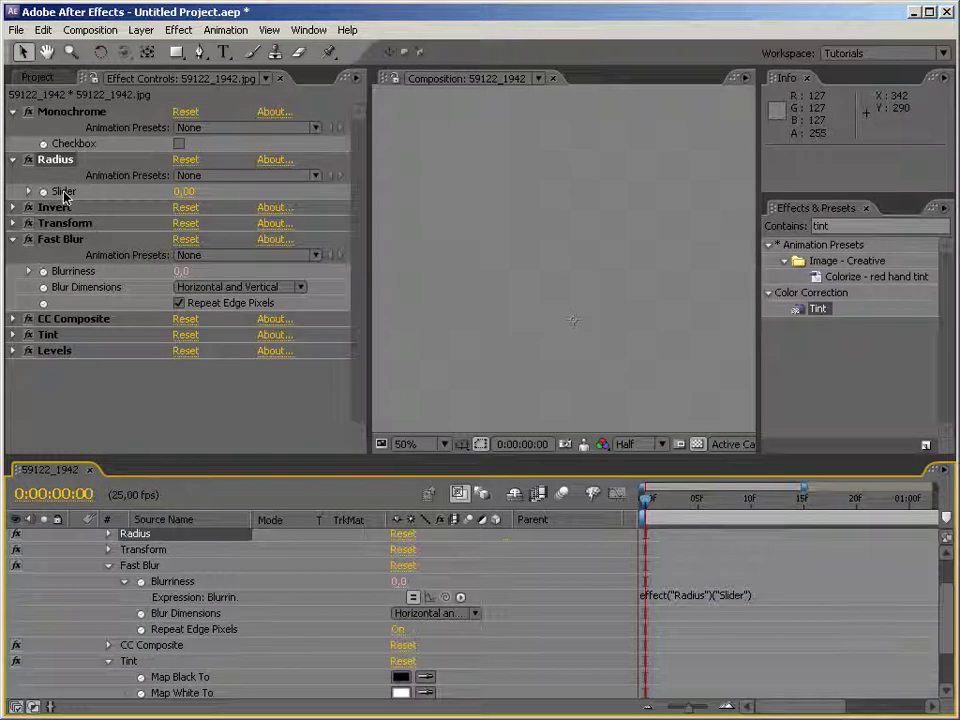
key("t")
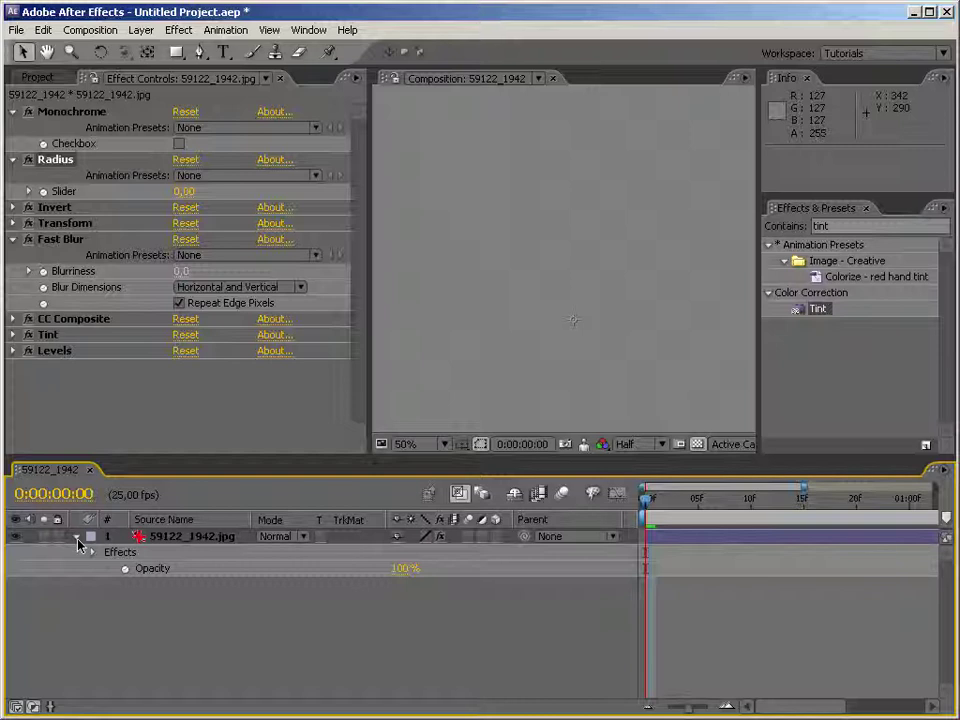
Step: Collapse the layer and set the Radius slider to 19
left_click(78, 543)
left_click(13, 239)
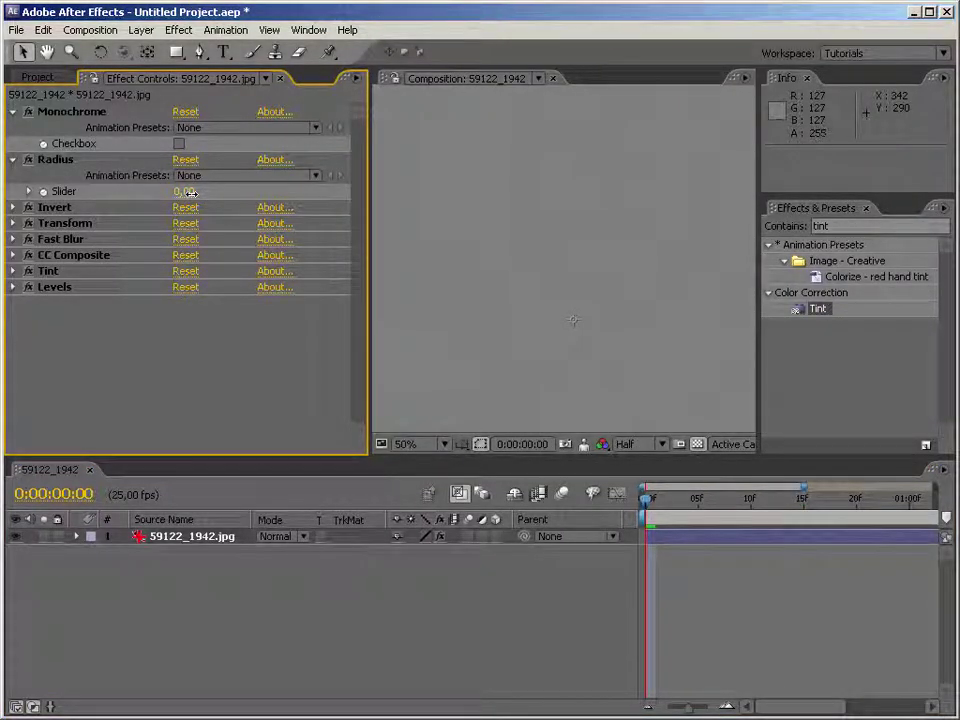
left_click_drag(189, 191, 111, 186)
left_click(60, 111)
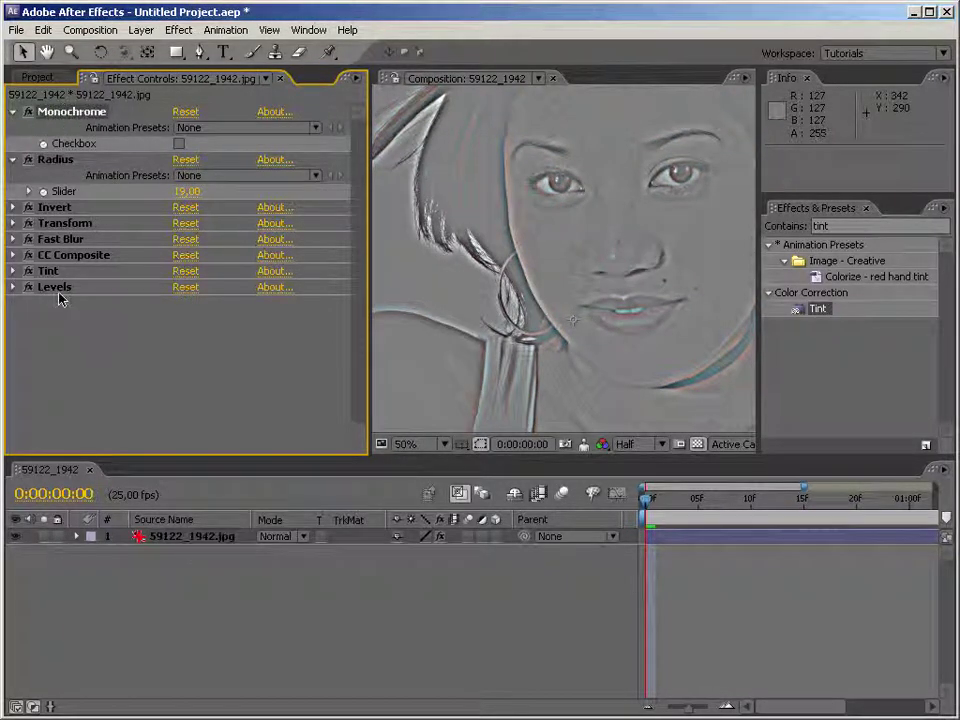
left_click_drag(50, 108, 843, 345)
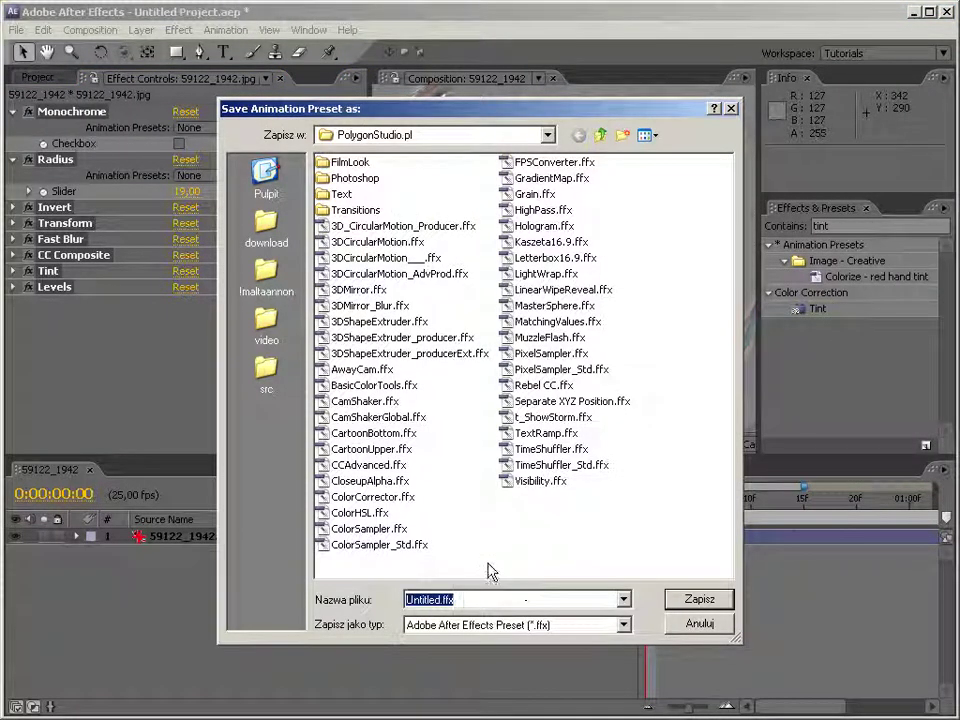
Step: Save the effect stack as HighPass.ffx, replacing the existing preset
type("HighPas")
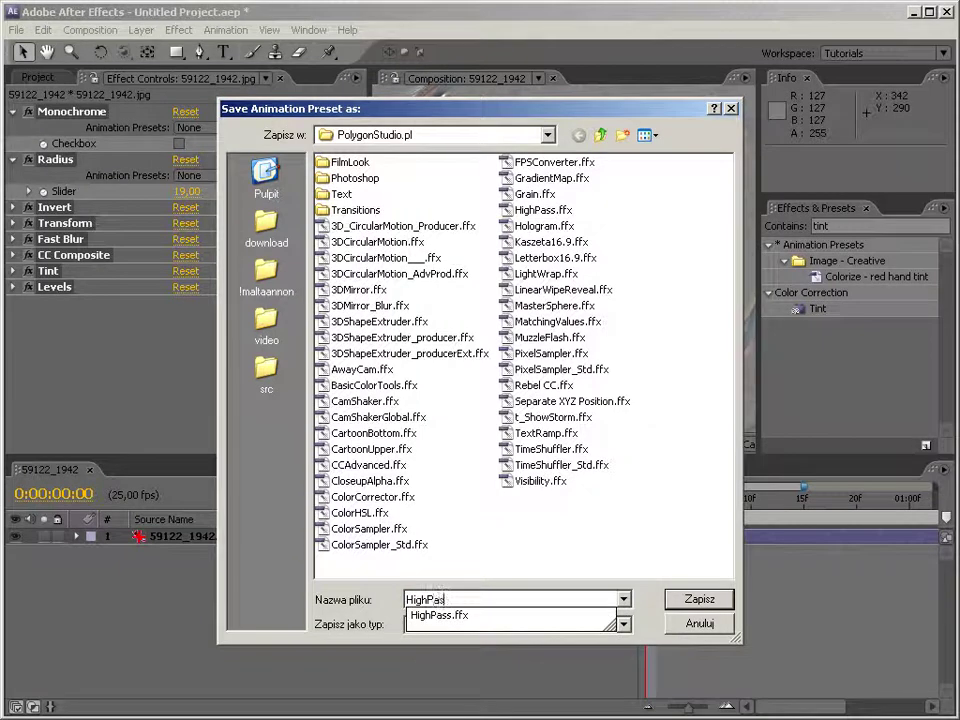
type("s")
key("Return")
left_click(461, 413)
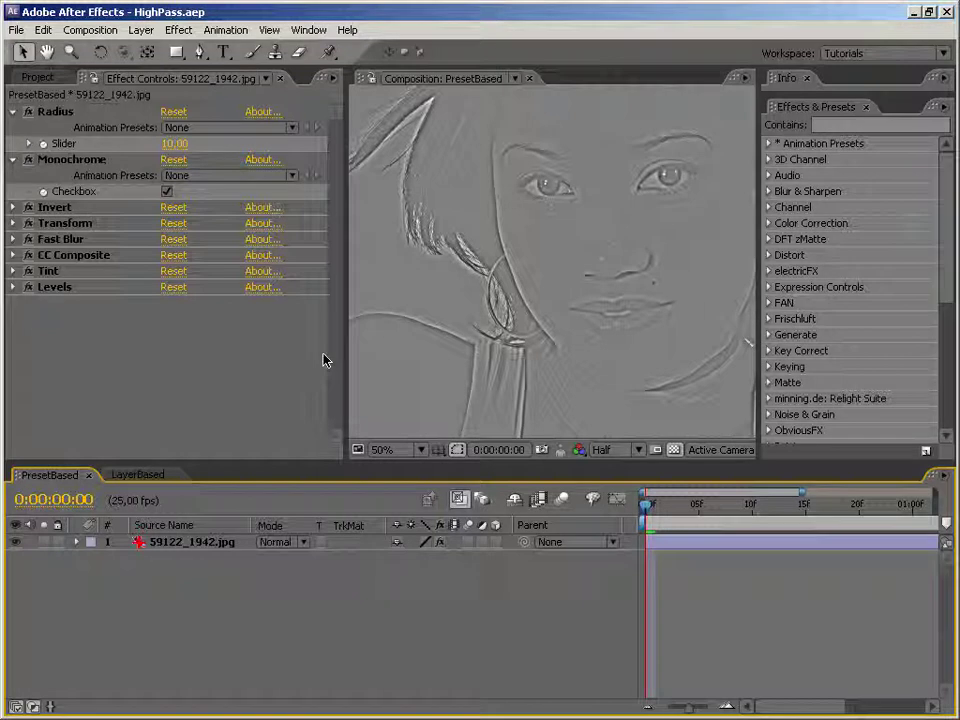
Step: Enlarge the Info panel to show the pixel colour readout
left_click(323, 360)
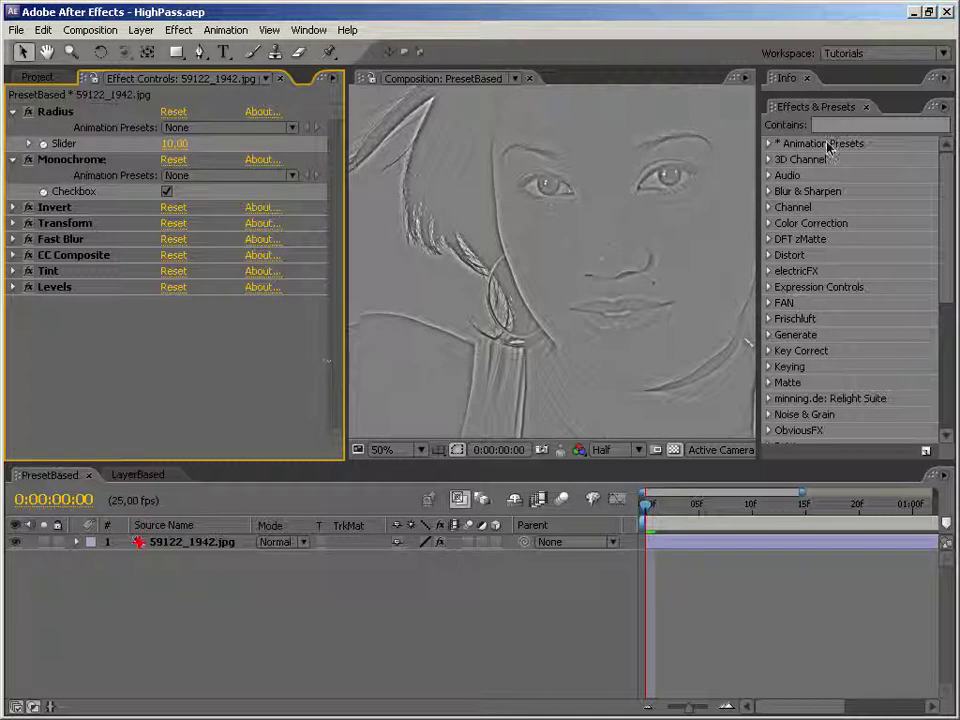
left_click_drag(875, 99, 875, 198)
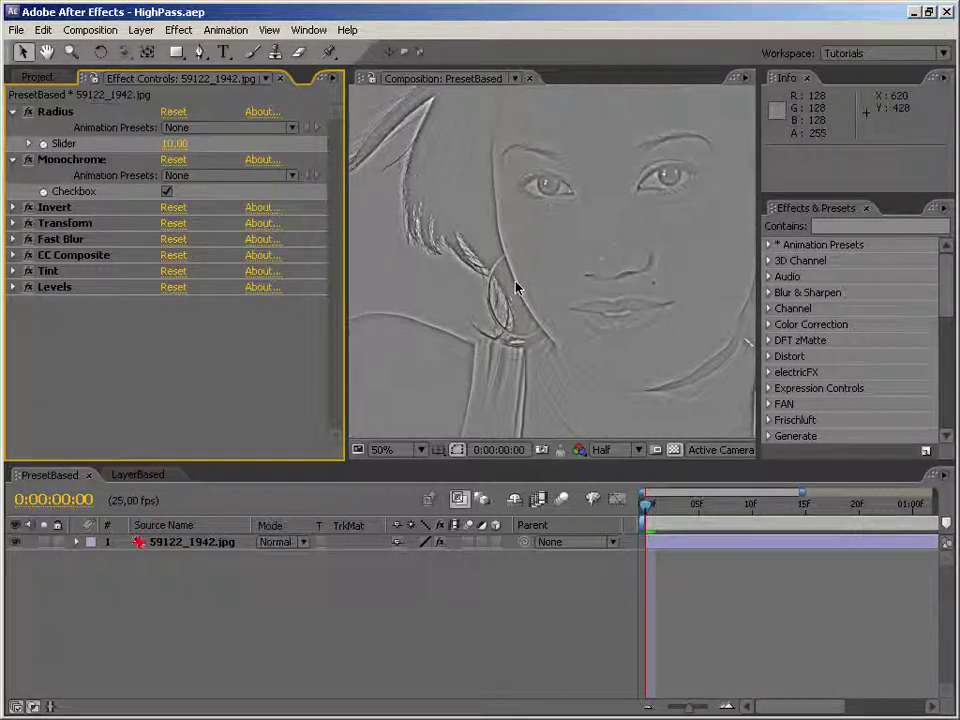
Step: Add 59122_1942.jpg to the PresetBased timeline as layer 2
left_click(38, 77)
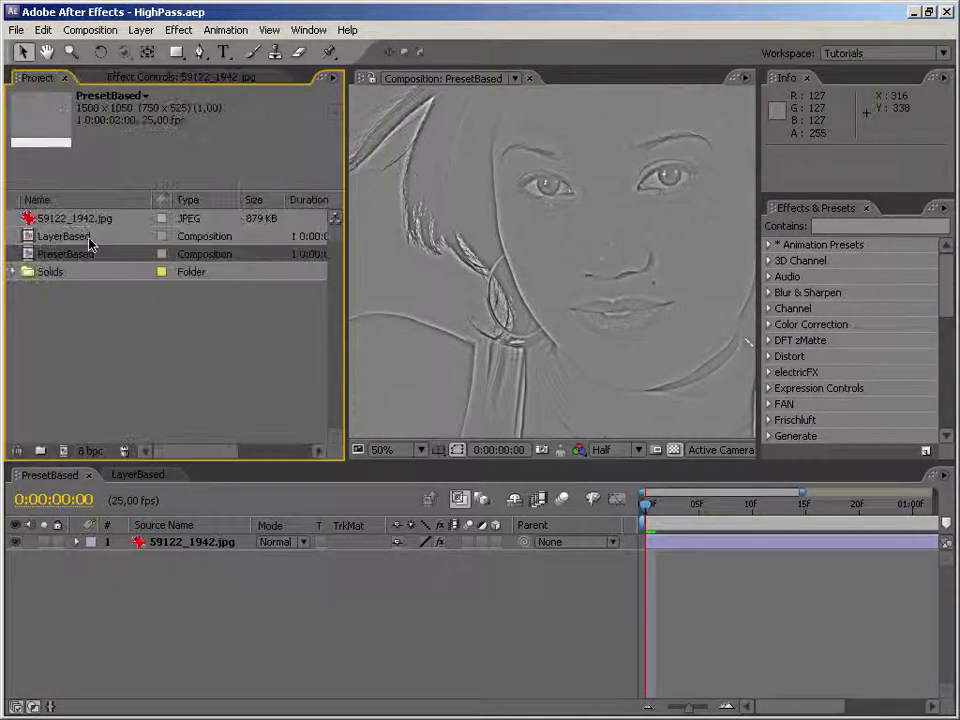
left_click_drag(75, 218, 250, 594)
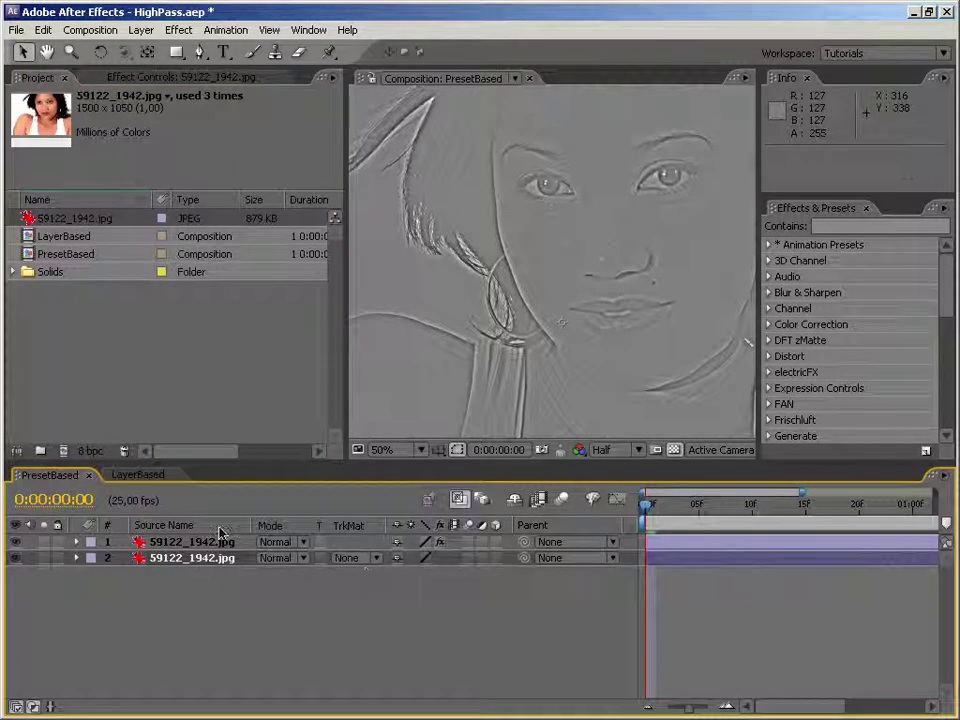
left_click(155, 87)
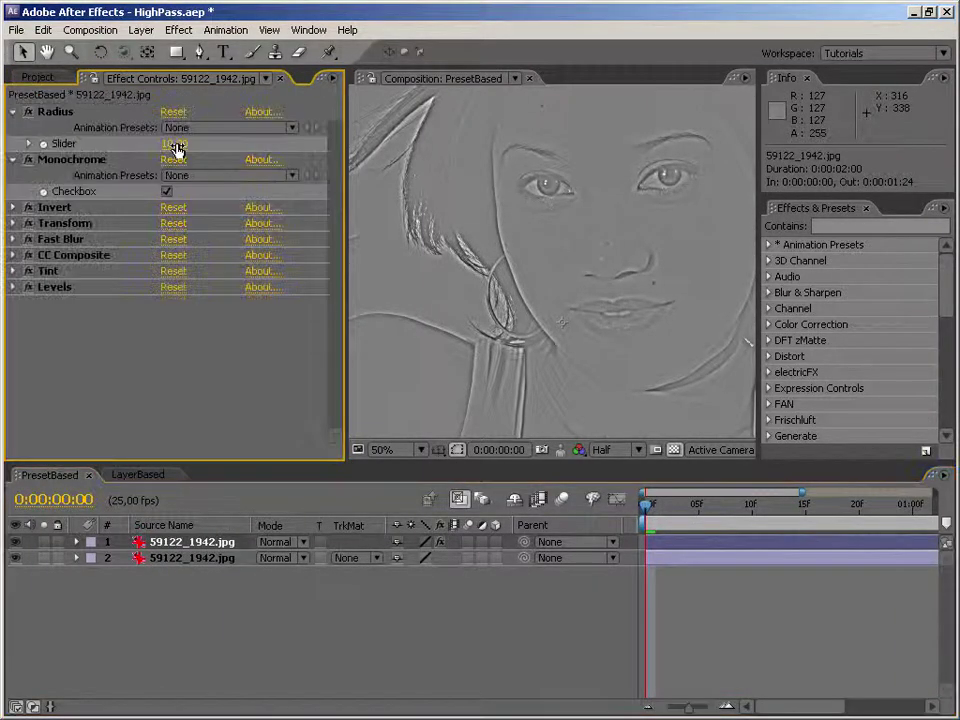
Step: Set the Radius slider to 5 and view the eye at full resolution
left_click(172, 144)
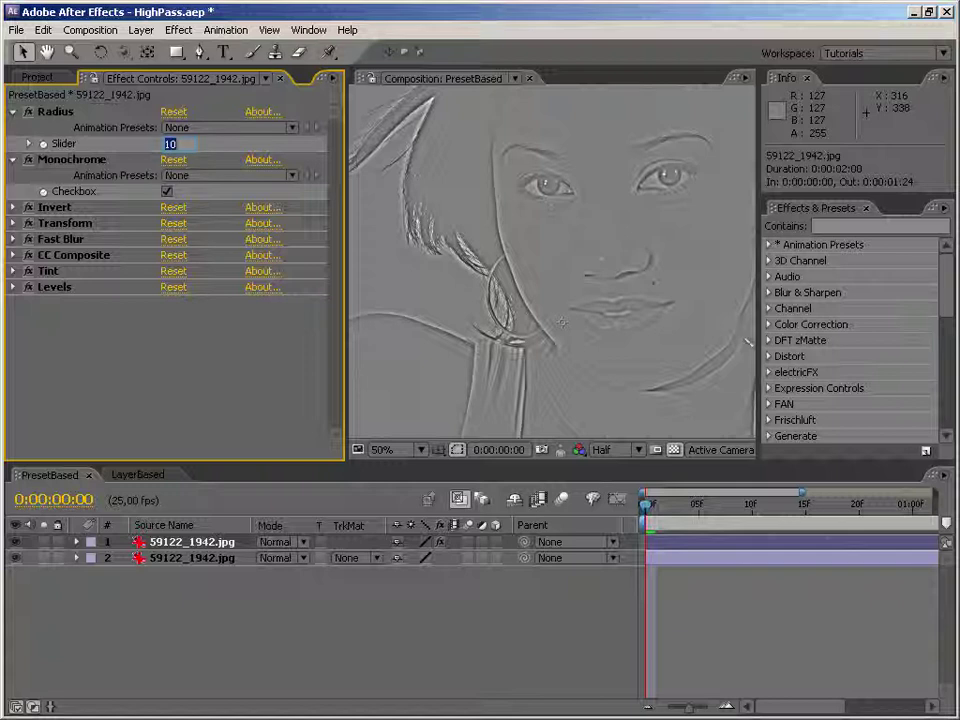
key("Return")
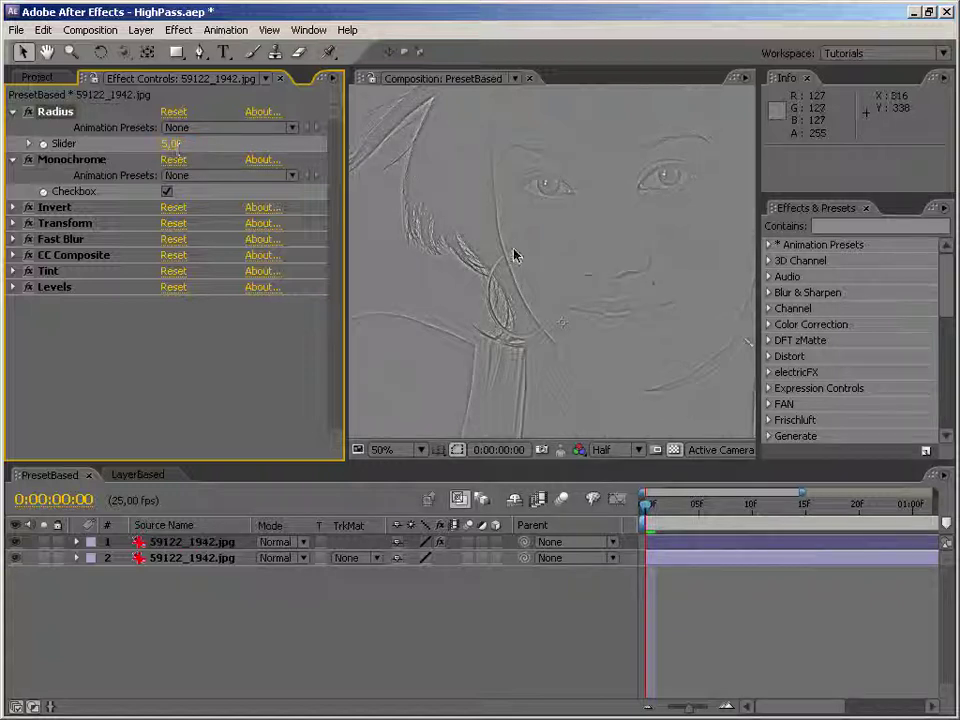
scroll(660, 300, "up", 2)
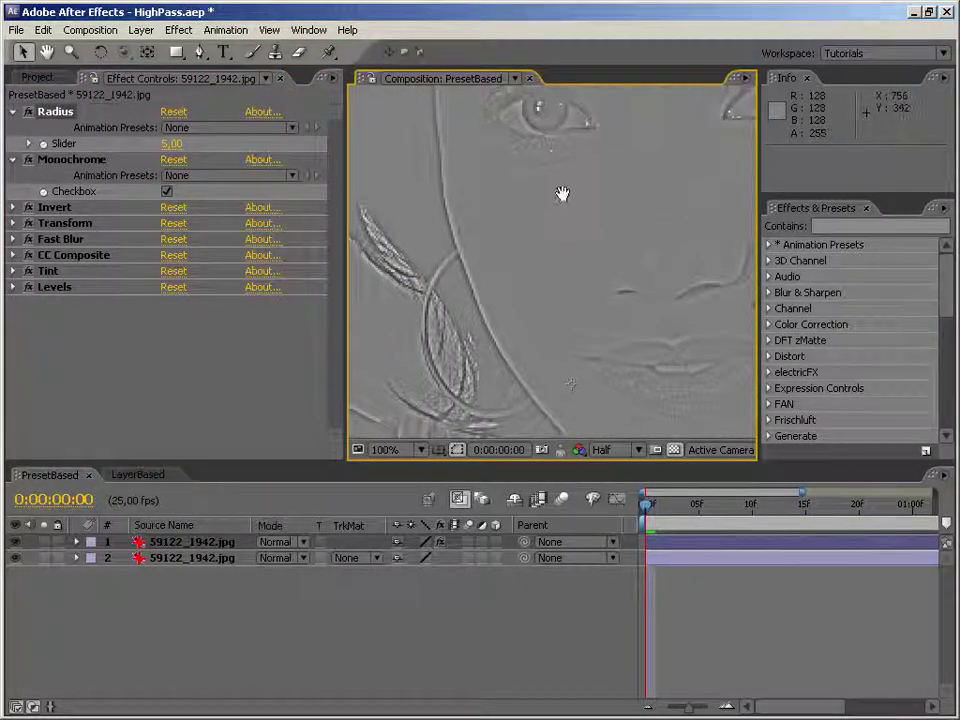
left_click_drag(562, 193, 547, 293)
left_click(610, 449)
left_click(610, 434)
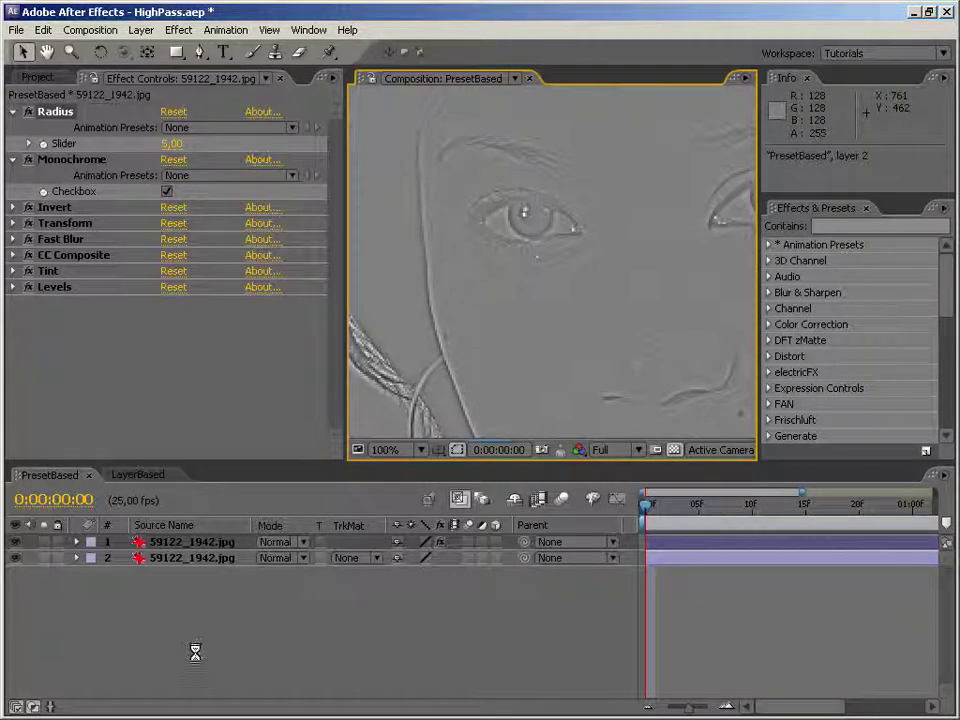
Step: Blend layer 1 in Overlay mode, comparing it on and off at 200% zoom
left_click(15, 541)
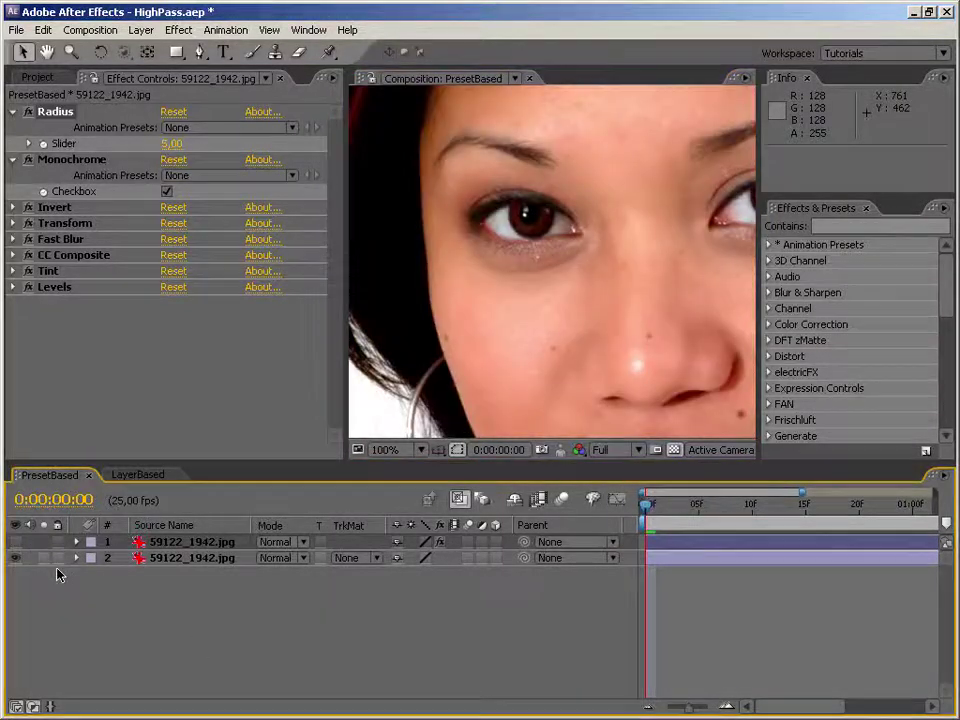
left_click(278, 541)
left_click(305, 501)
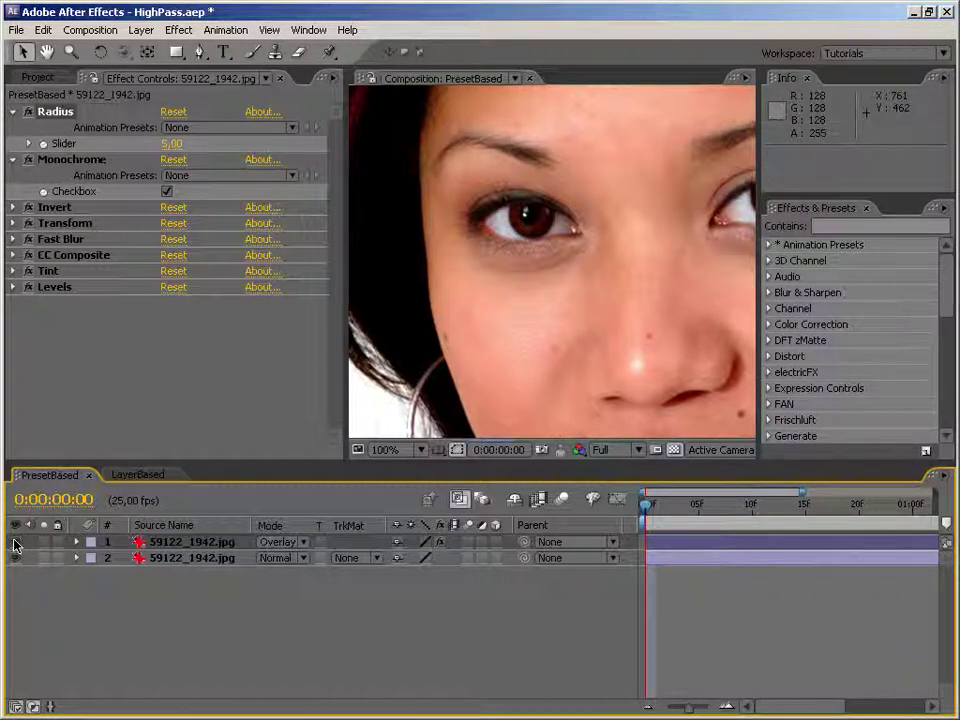
left_click(15, 543)
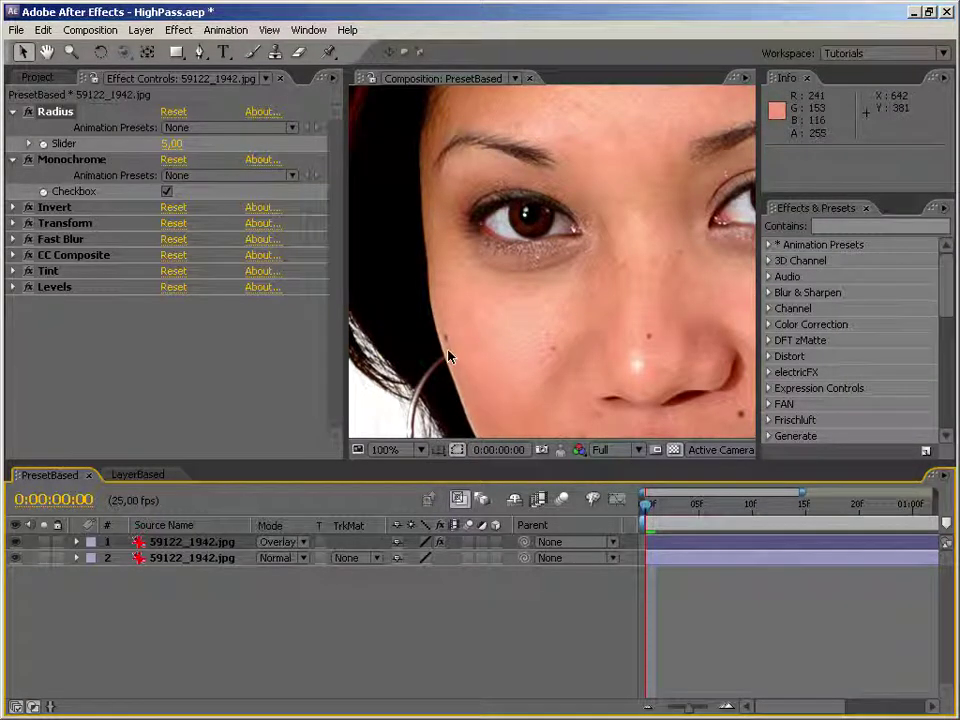
left_click(15, 543)
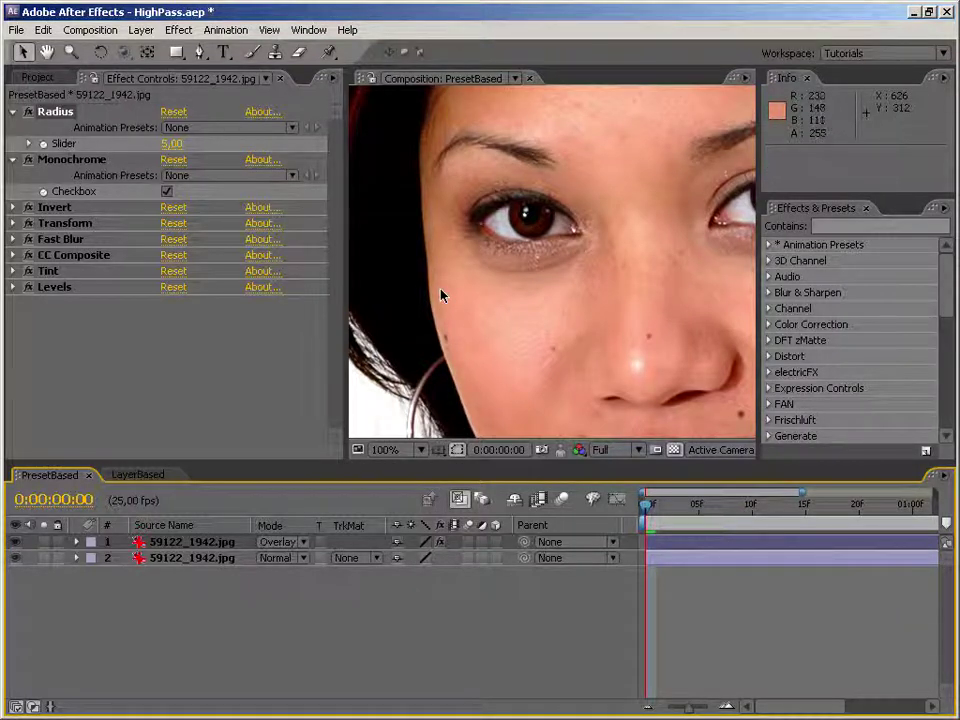
key("period")
left_click_drag(443, 295, 508, 382)
left_click(15, 543)
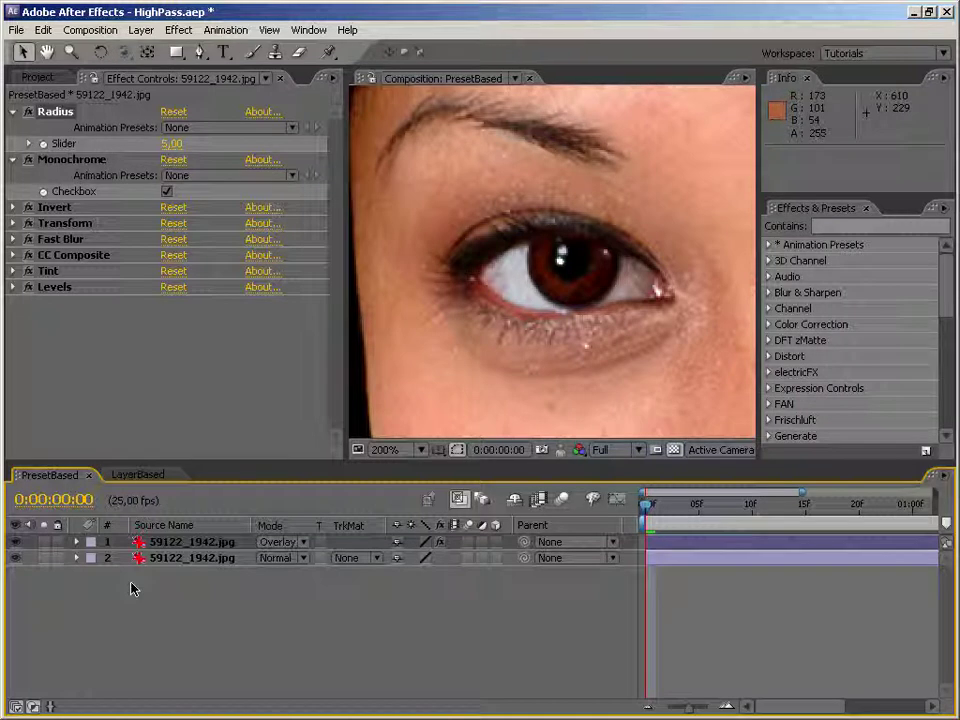
Step: Raise the Radius slider to 10, then 30, framing the face
left_click(172, 143)
type("10")
key("Return")
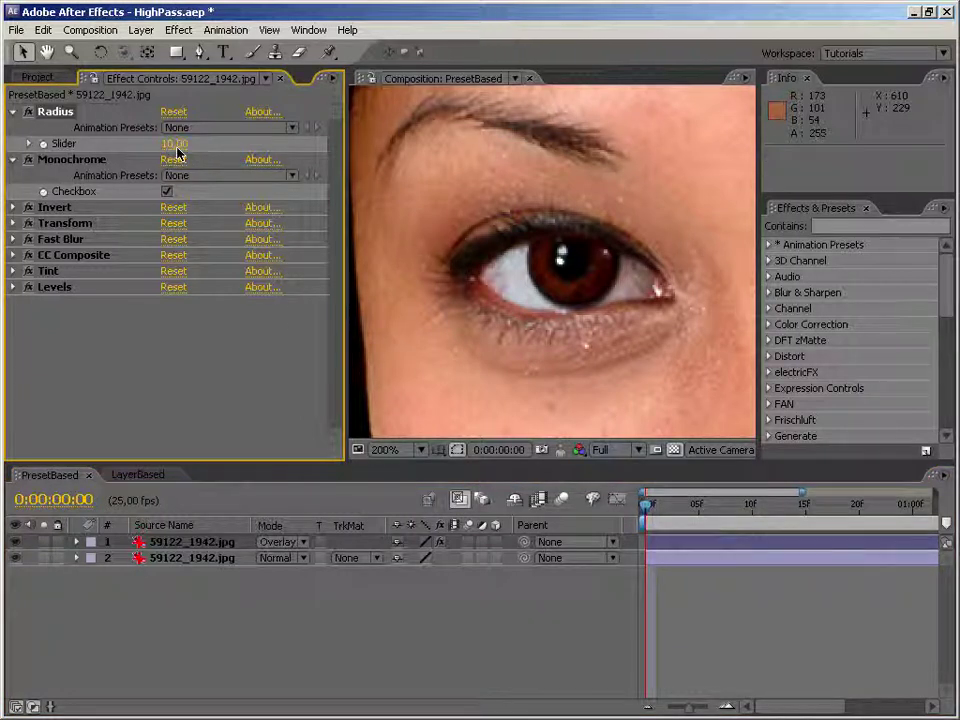
left_click_drag(172, 145, 228, 205)
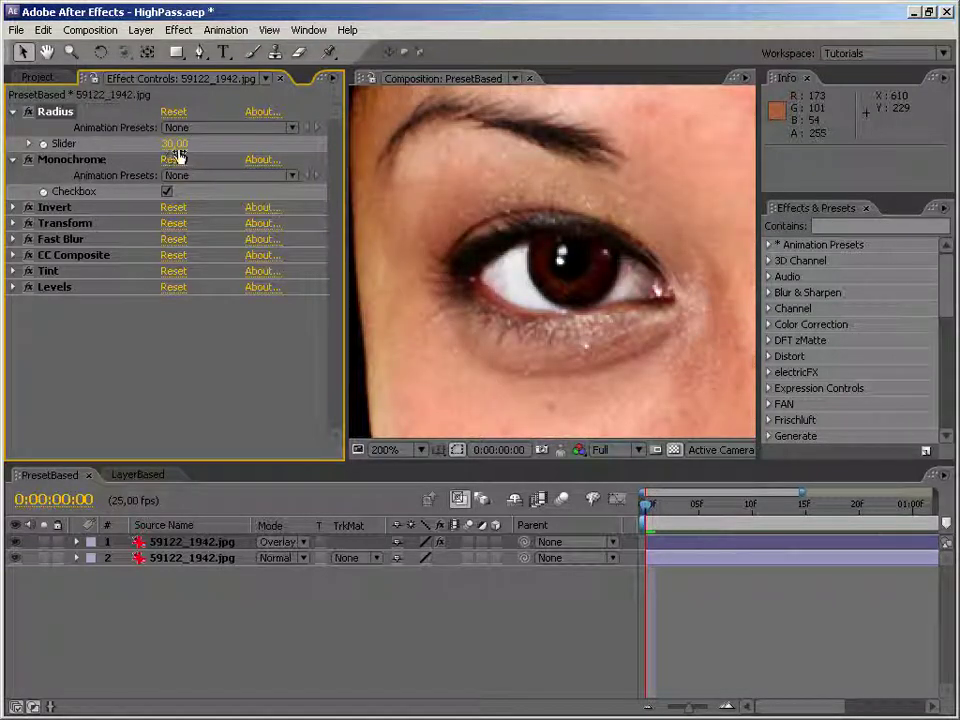
key("comma")
key("comma")
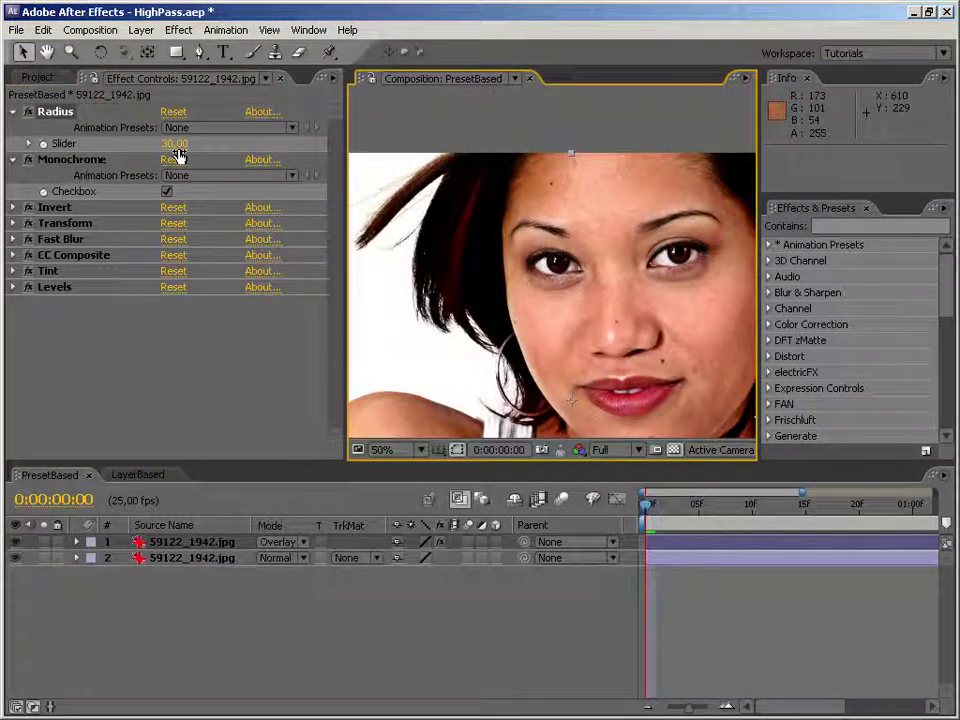
mouse_move(608, 369)
left_mouse_down()
mouse_move(578, 394)
mouse_move(563, 374)
mouse_move(606, 362)
left_mouse_up()
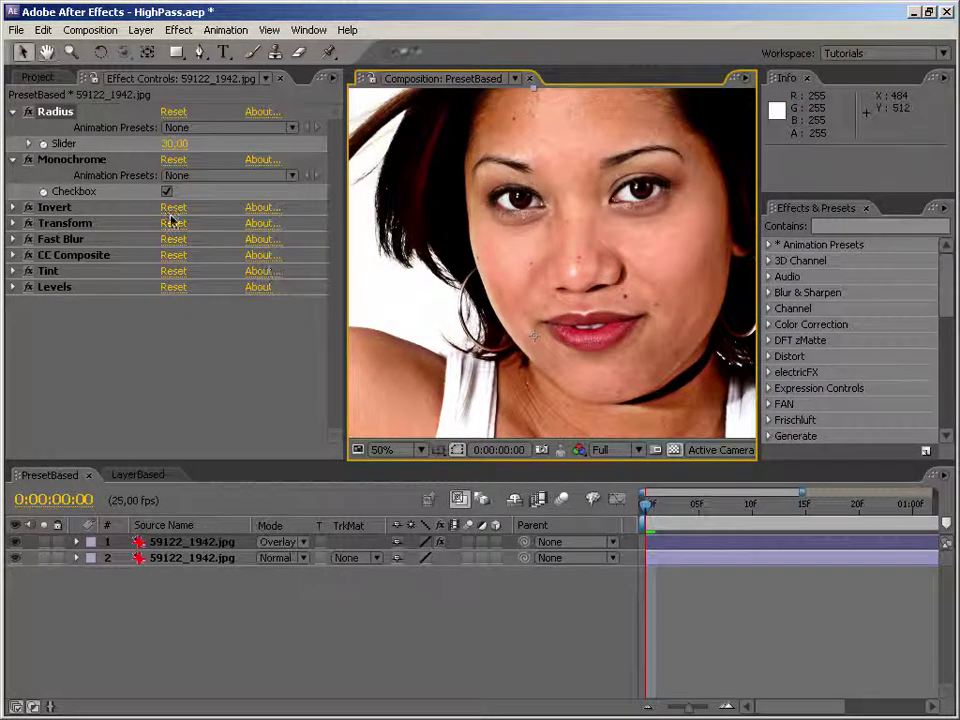
Step: Increase Radius further to 50, 100 and finally 200
left_click(170, 143)
type("50")
key("Return")
left_click(172, 144)
key("Return")
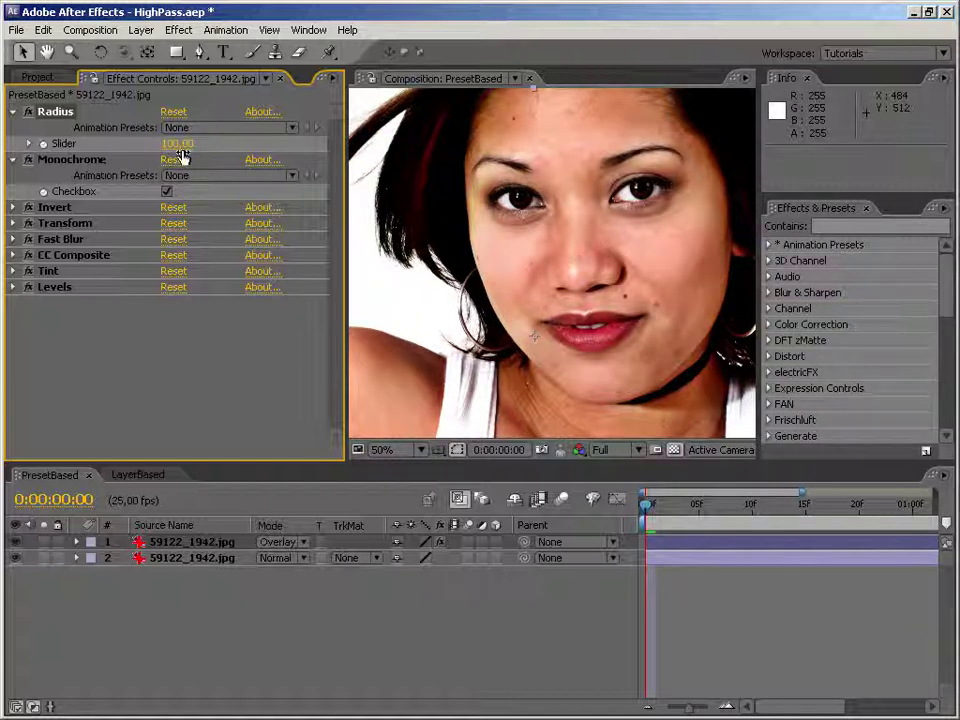
left_click(176, 144)
type("200")
key("Return")
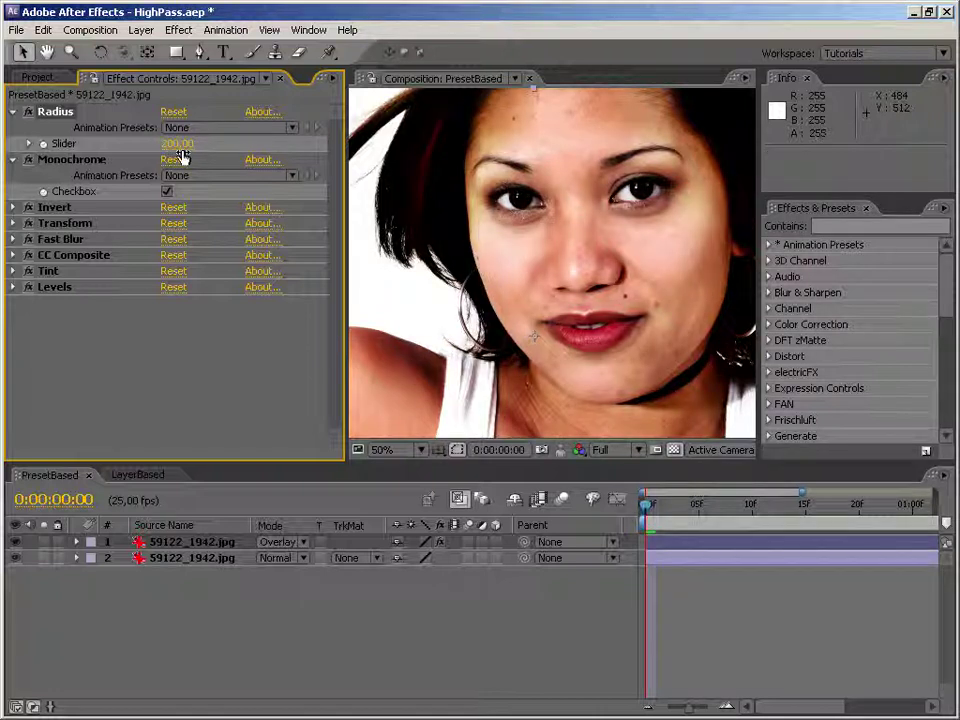
Step: Set the top overlay photo layer's Opacity to 50%, then hide and reshow it to compare
left_click(210, 541)
key("t")
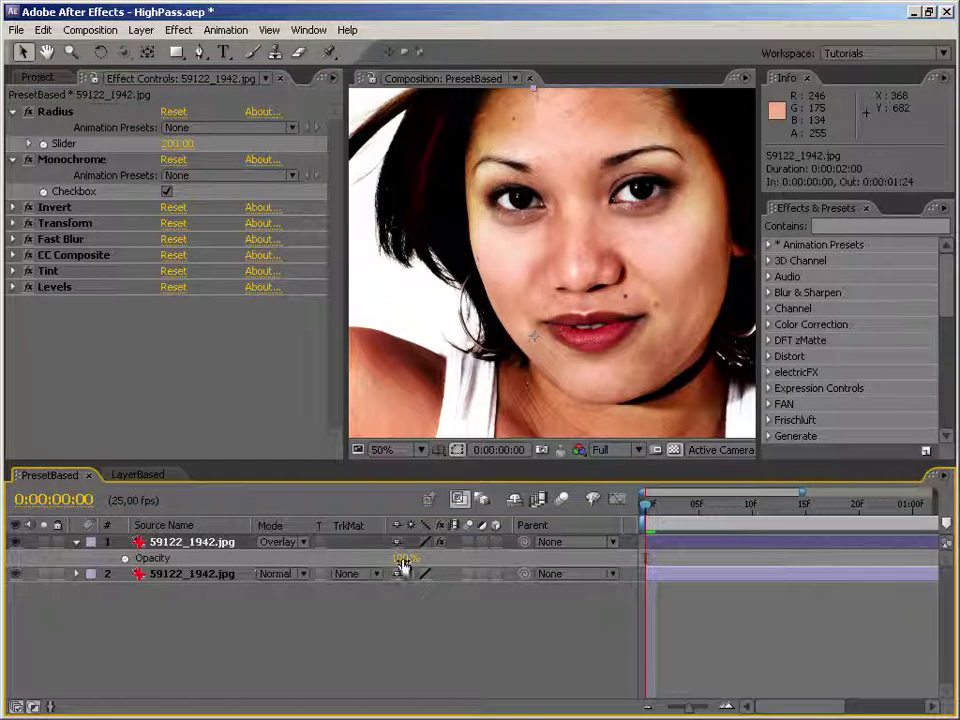
left_click(400, 557)
type("50")
key("Return")
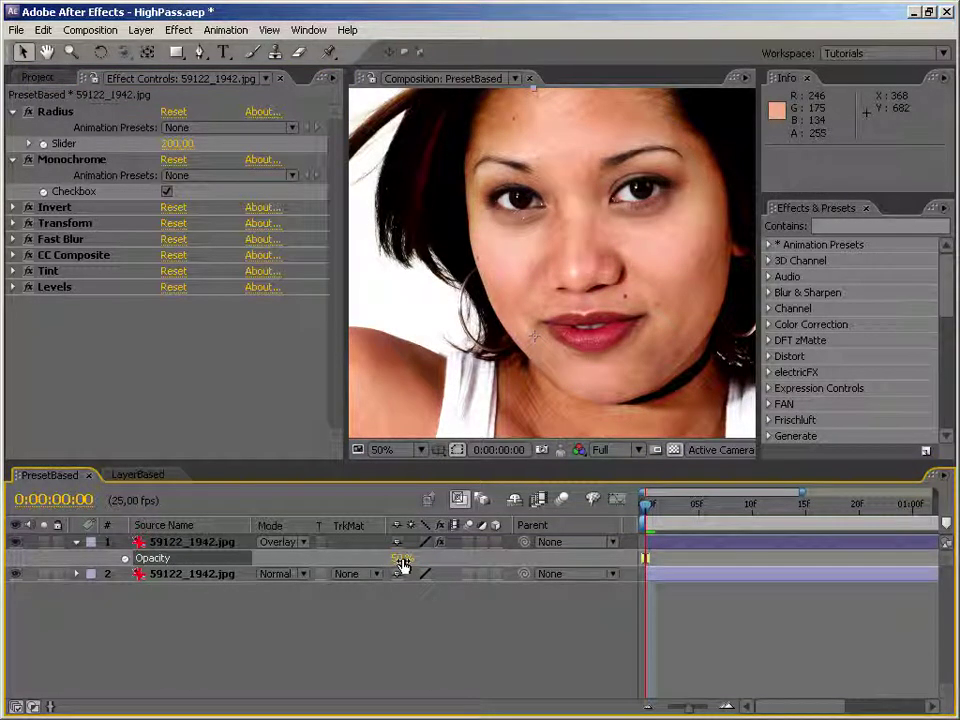
left_click(16, 542)
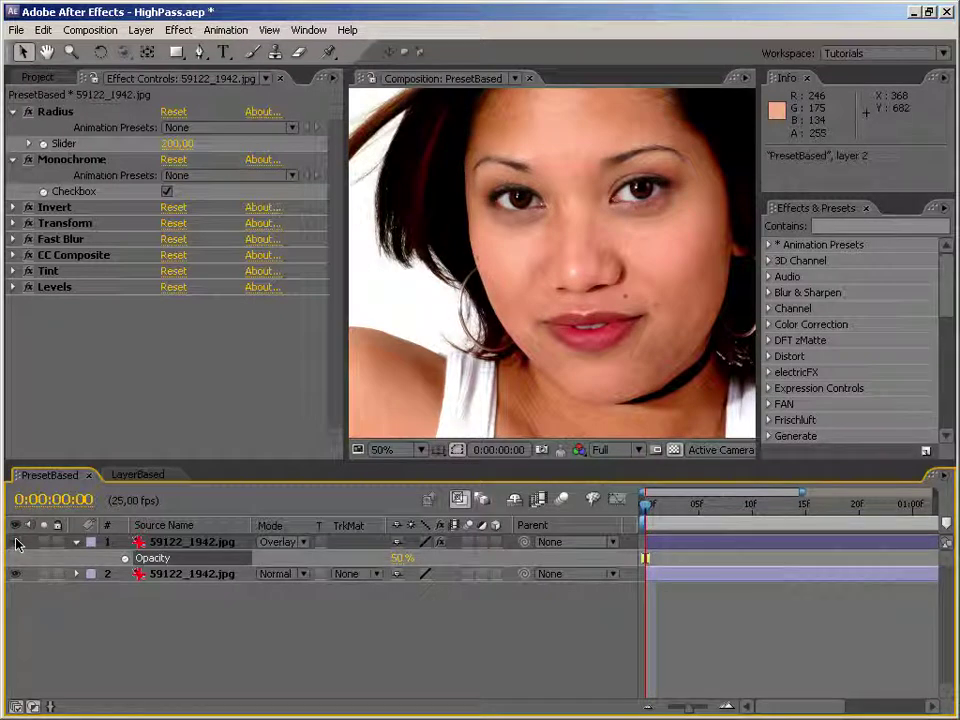
left_click(16, 542)
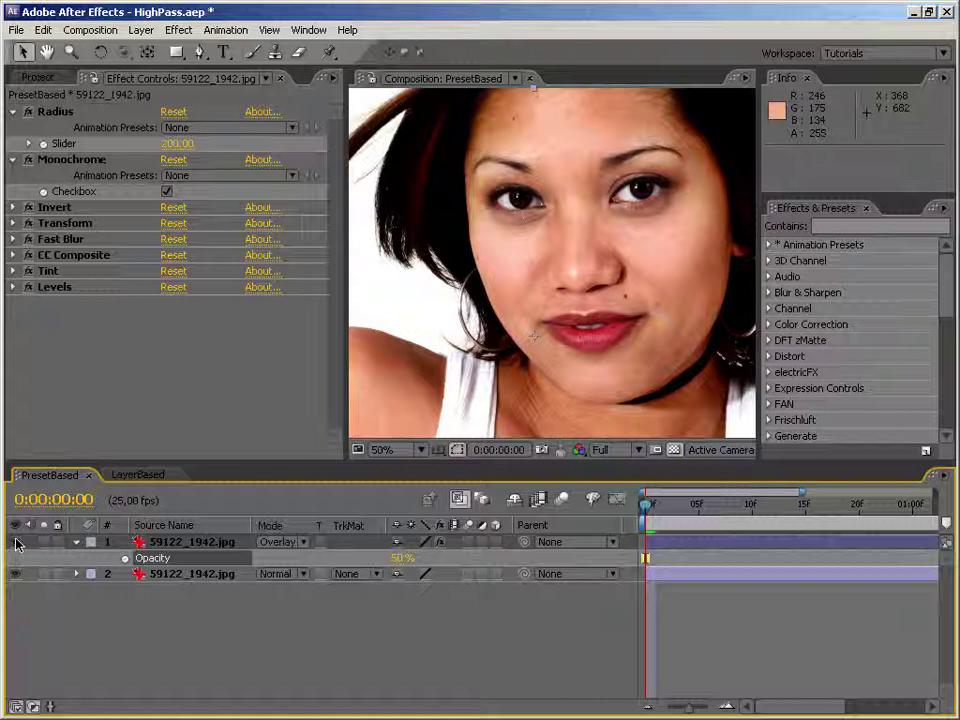
left_click(288, 374)
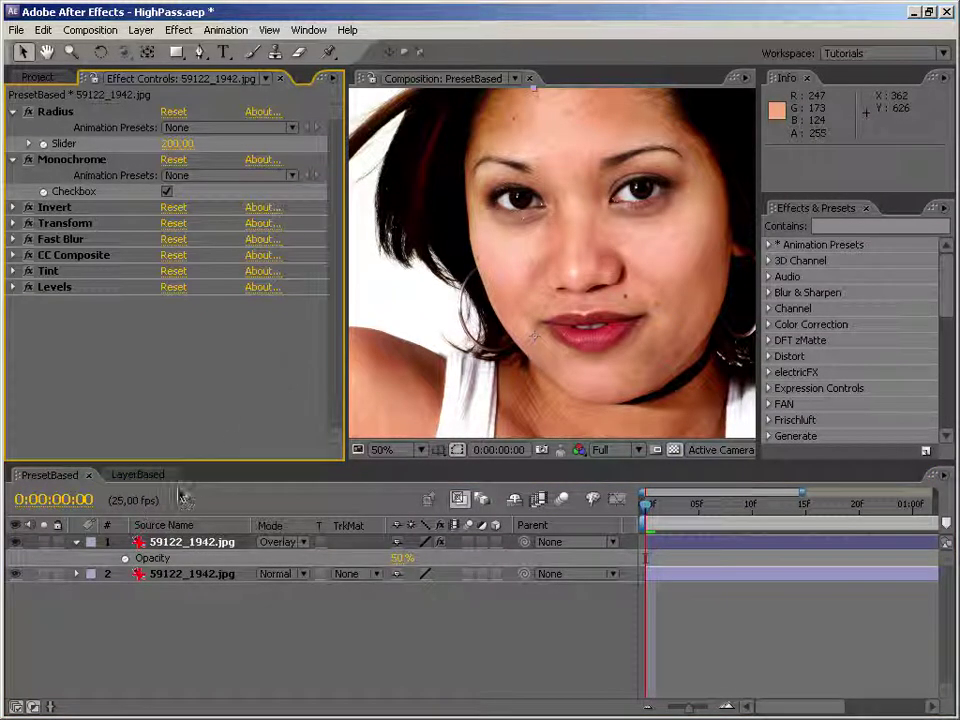
Step: Set the high-pass Radius to 5 and switch the top layer to Normal mode at 100% Opacity
left_click(176, 144)
type("5")
key("Return")
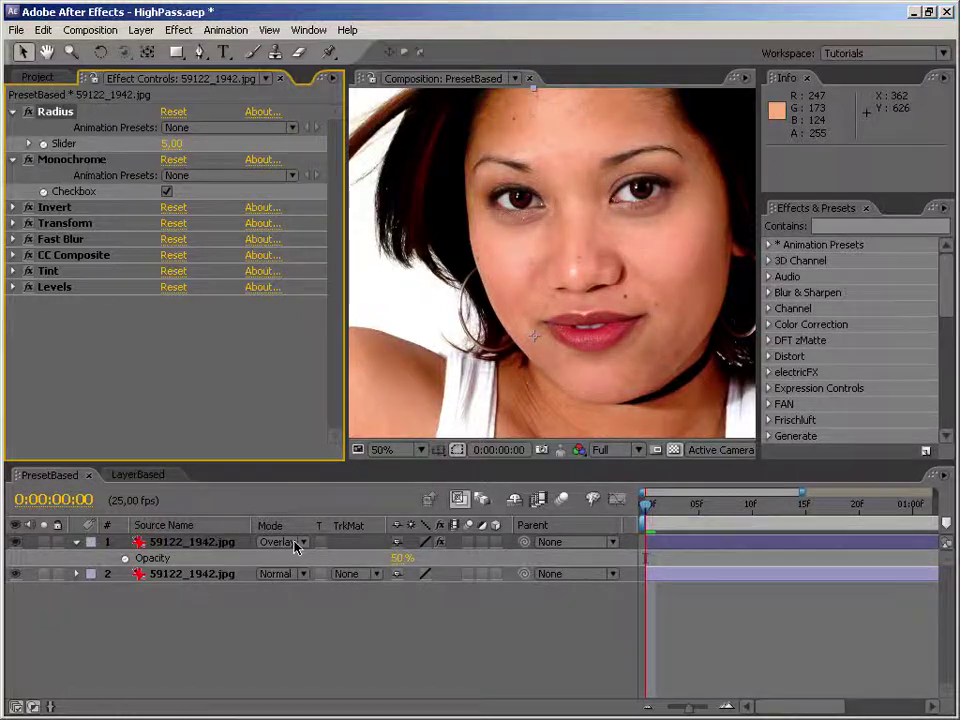
left_click(290, 541)
left_click(284, 222)
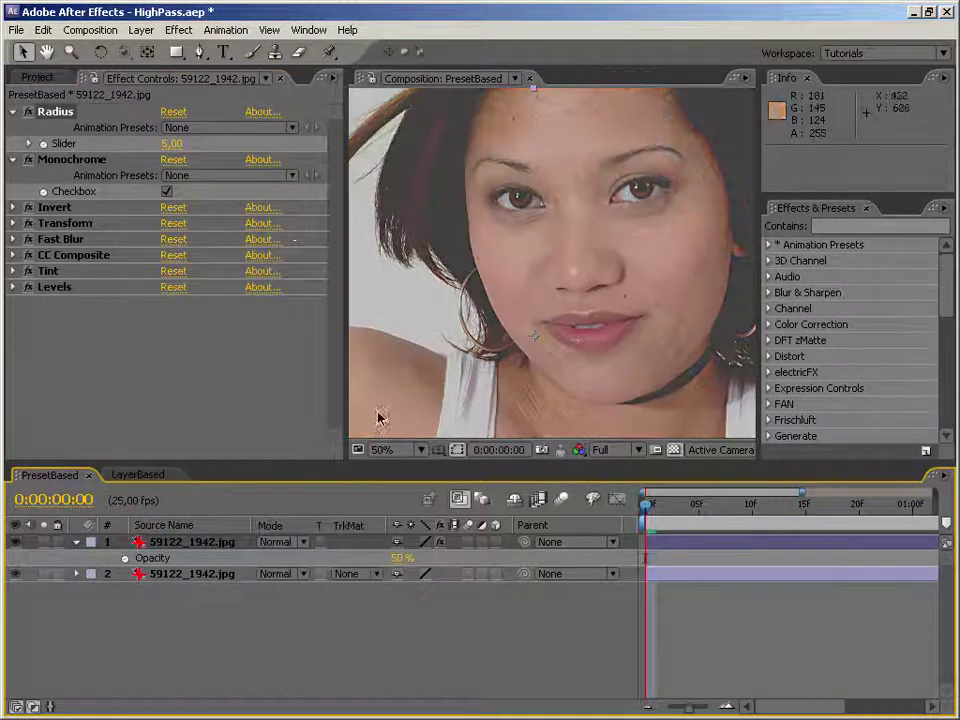
left_click_drag(398, 558, 395, 565)
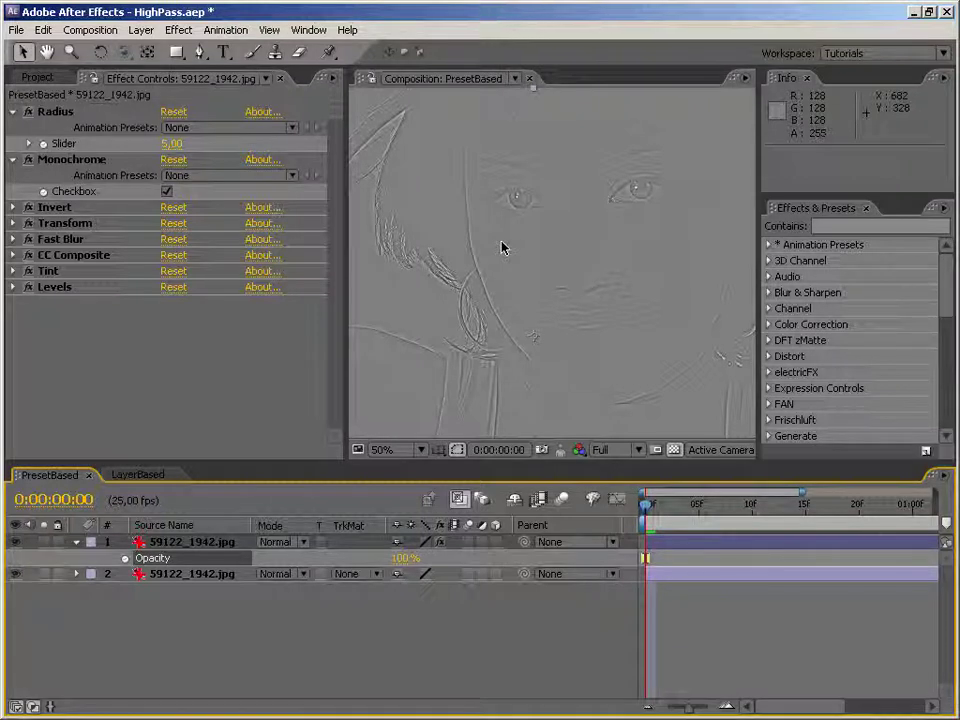
Step: Zoom and pan around the portrait to inspect the grey high-pass relief, then show the Project list
left_click_drag(502, 247, 490, 280)
key("period")
key("v")
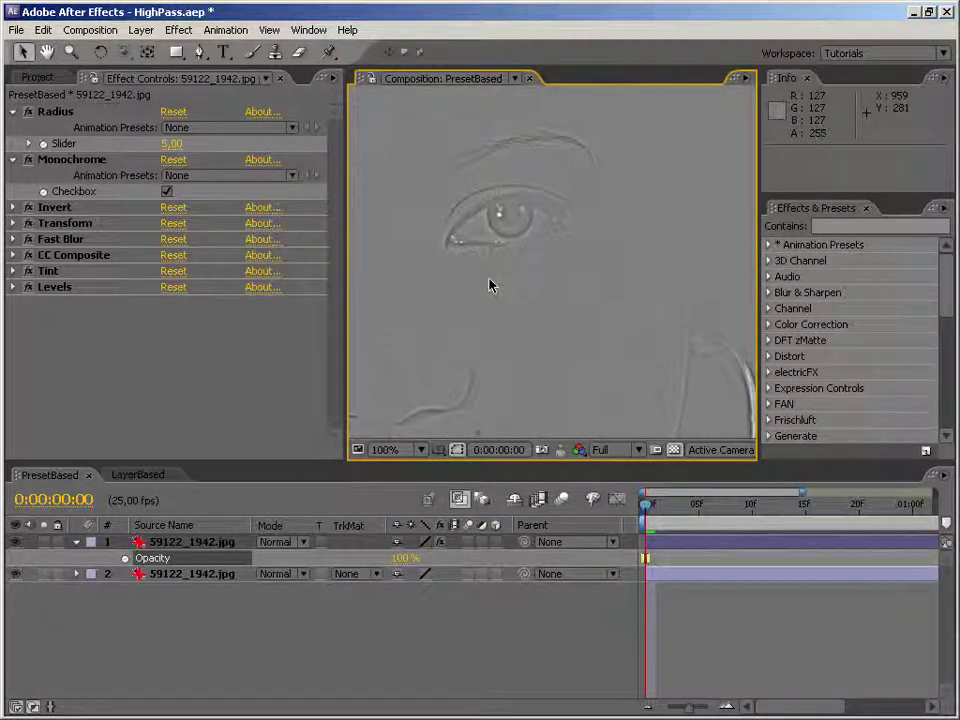
key("h")
left_click_drag(545, 377, 602, 285)
key("v")
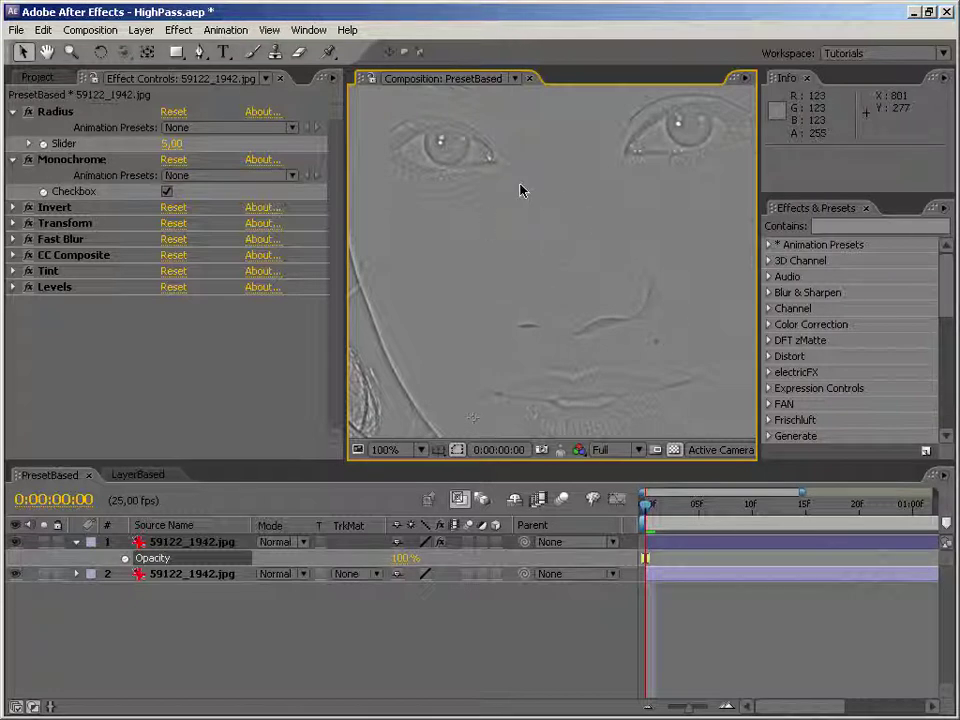
left_click_drag(488, 102, 608, 212)
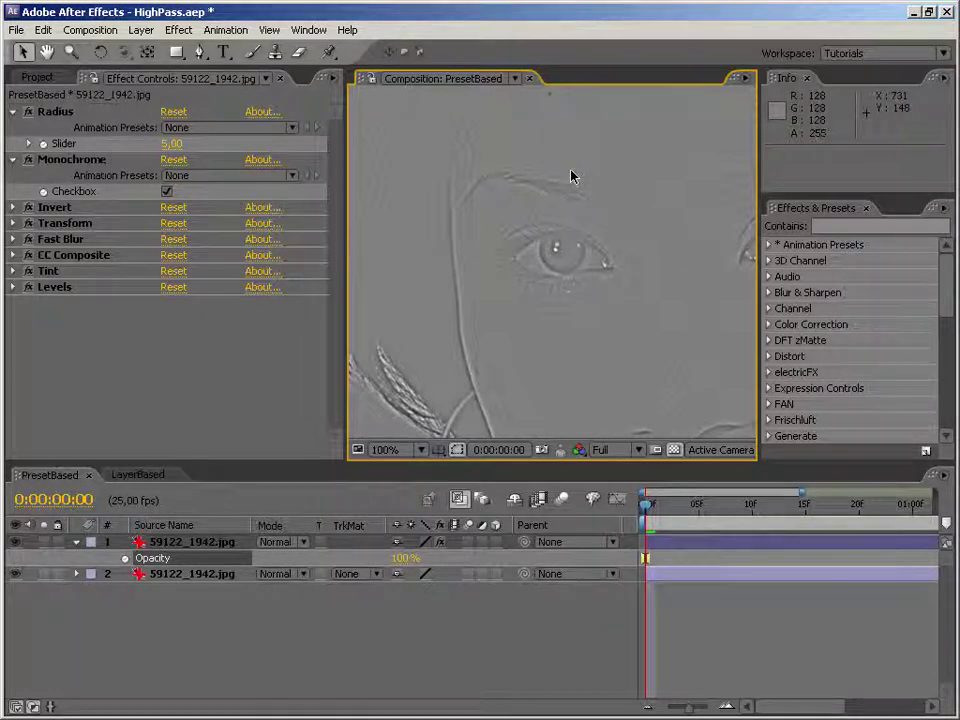
left_click_drag(452, 297, 589, 349)
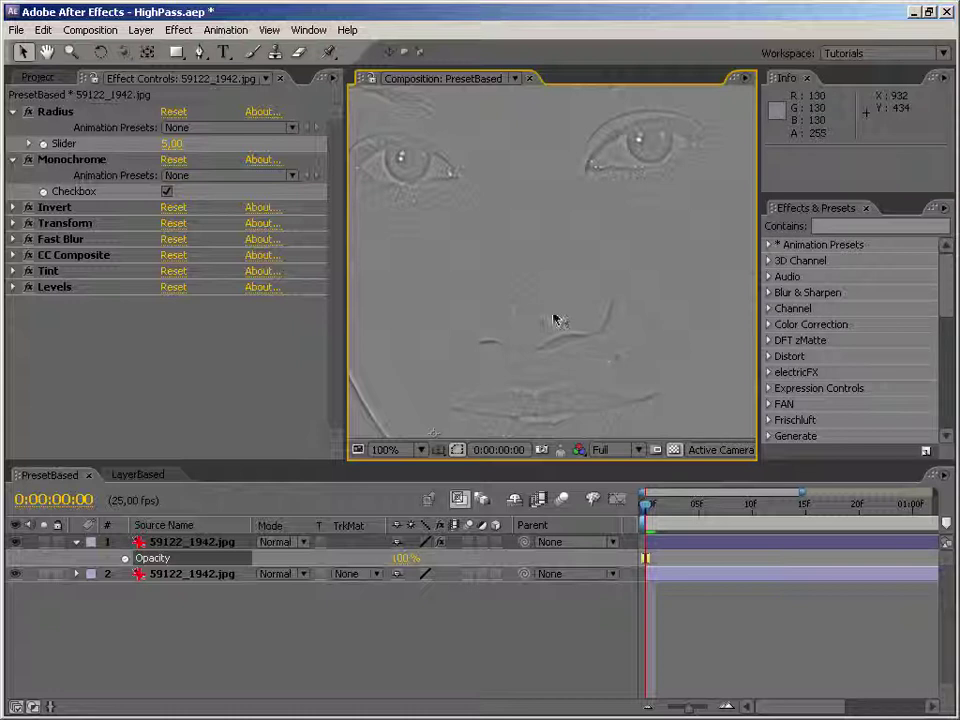
scroll(548, 343, "down", 1)
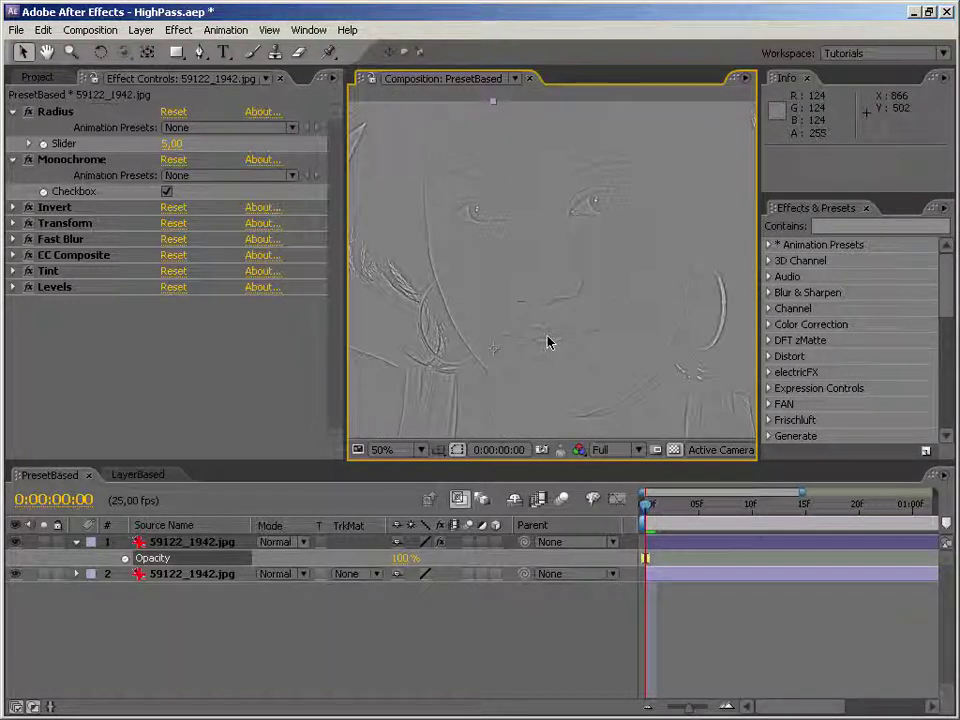
left_click_drag(514, 345, 588, 287)
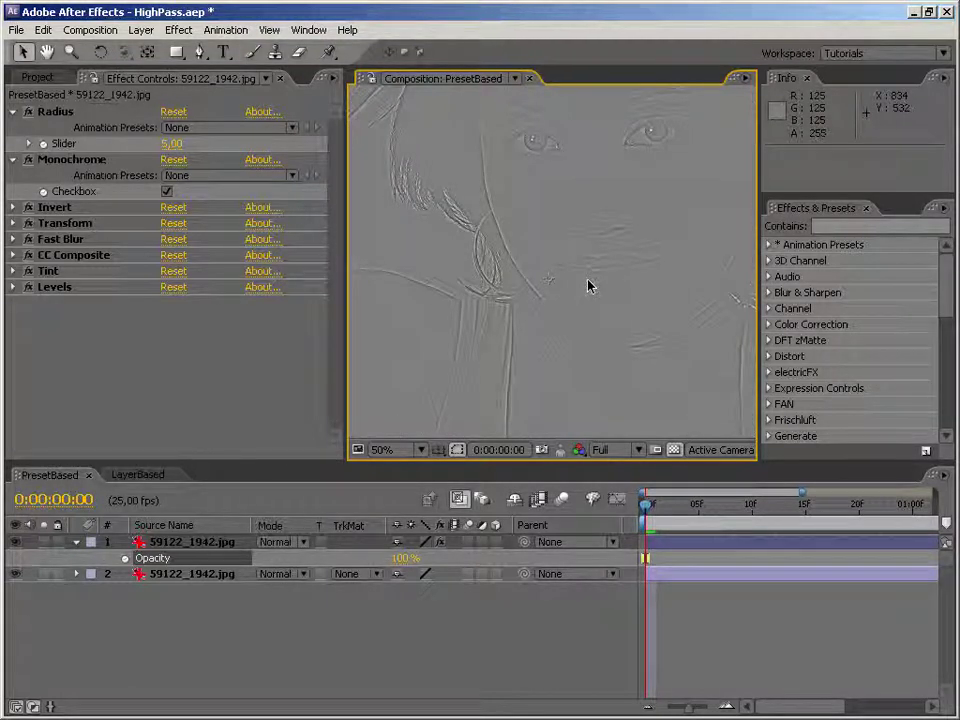
left_click_drag(588, 287, 608, 328)
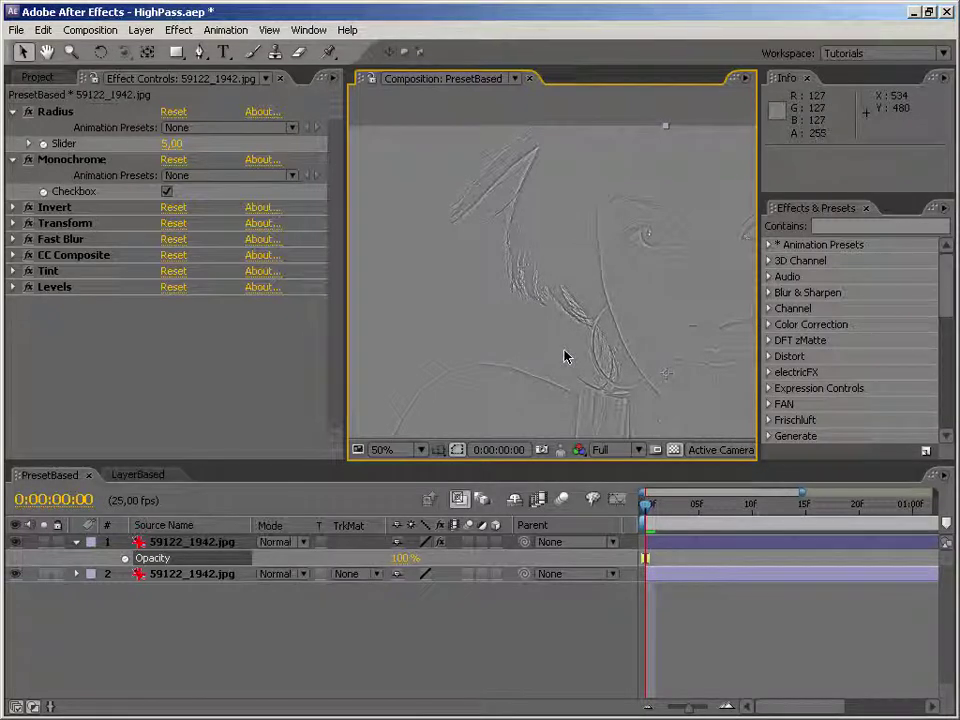
key("space")
left_click_drag(566, 354, 561, 270)
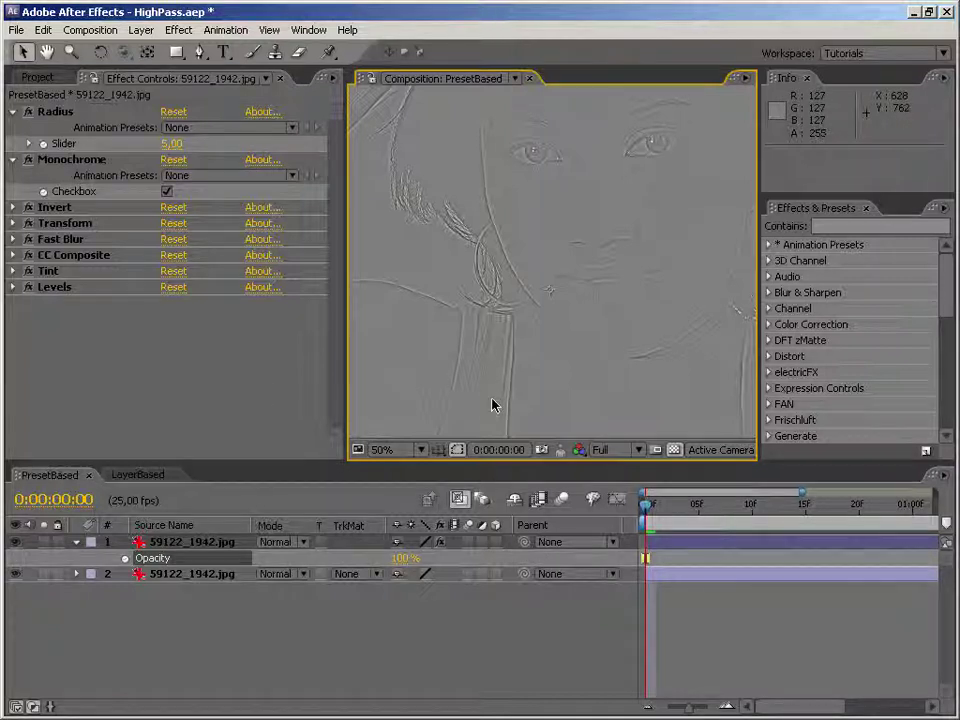
left_click(37, 77)
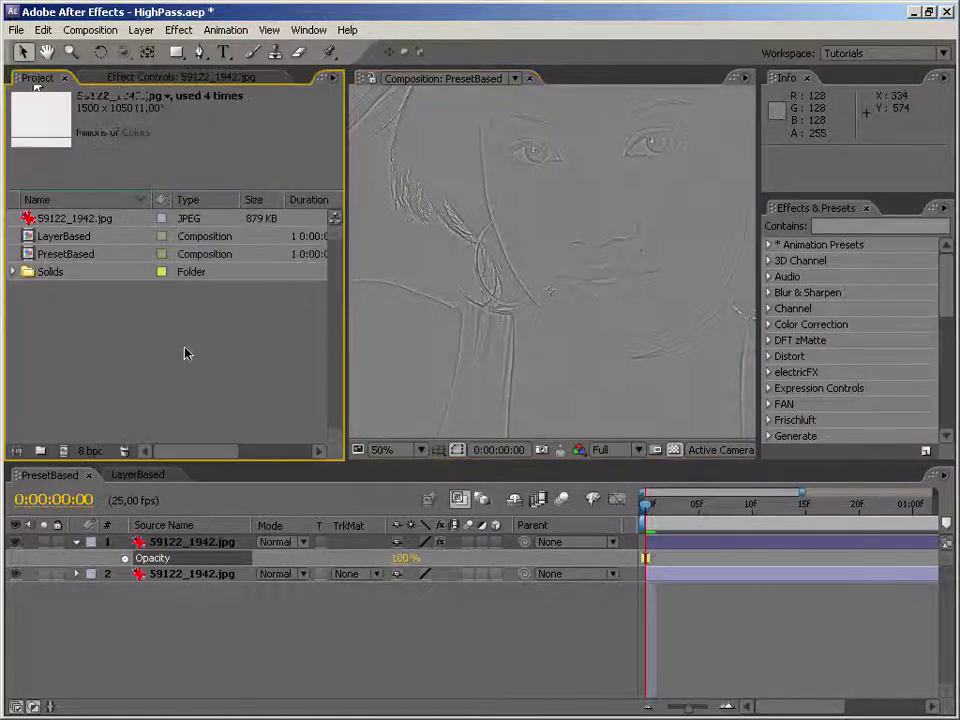
Step: Open the Evolution product page on videocopilot.net and scroll down to its preview video
left_click(185, 352)
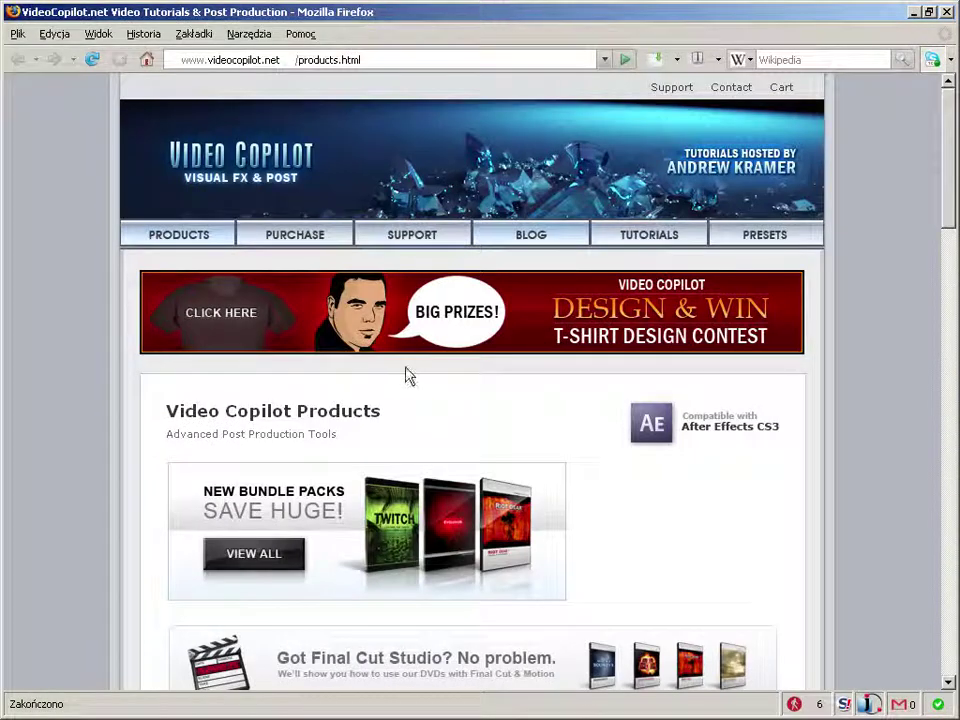
scroll(561, 499, "down", 8)
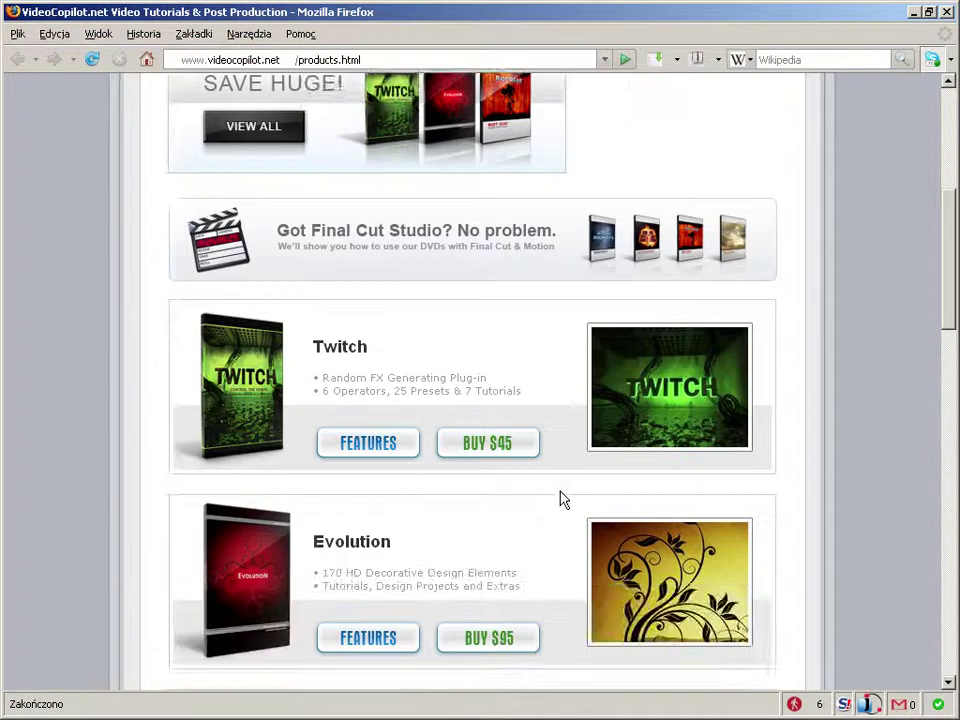
scroll(561, 499, "down", 2)
left_click(268, 404)
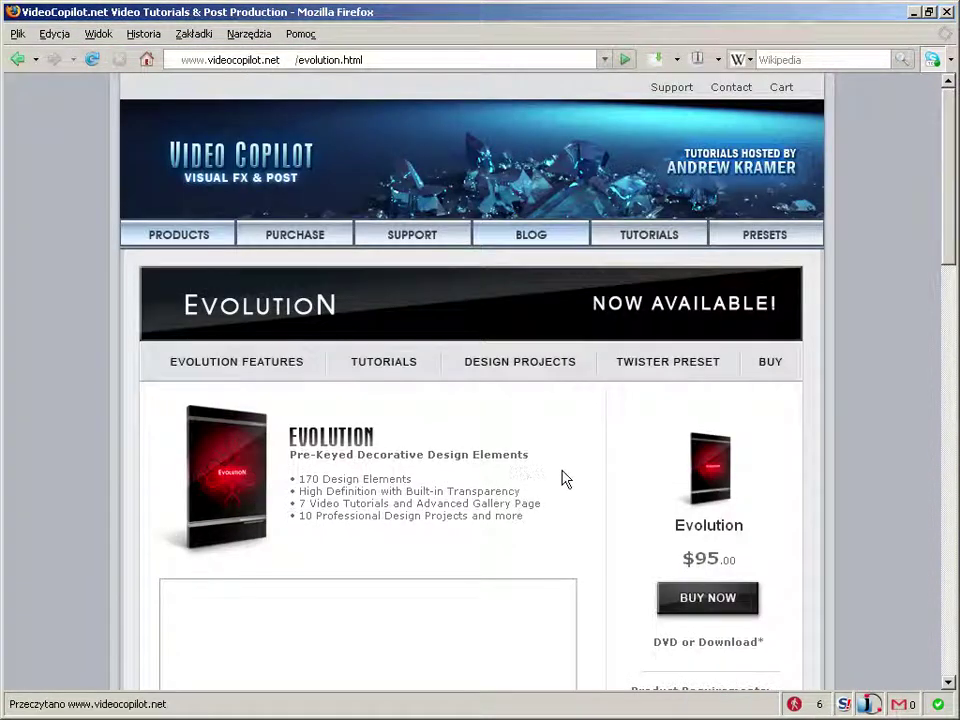
scroll(484, 490, "down", 3)
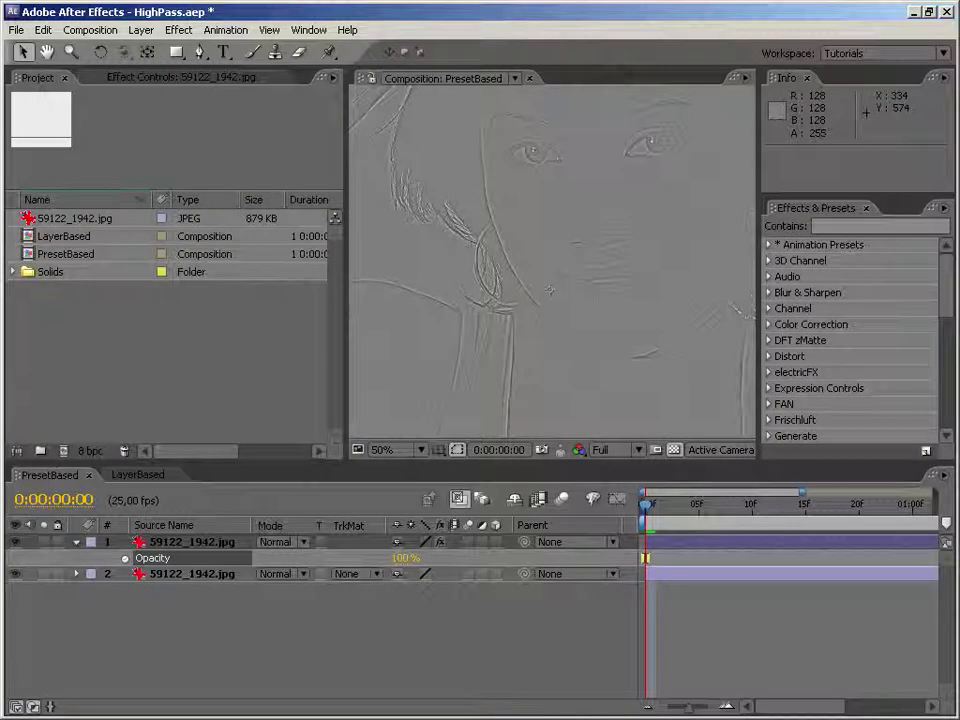
Step: Import Flourish_10.mov into the project
left_click(170, 360)
left_click_drag(5, 345, 222, 340)
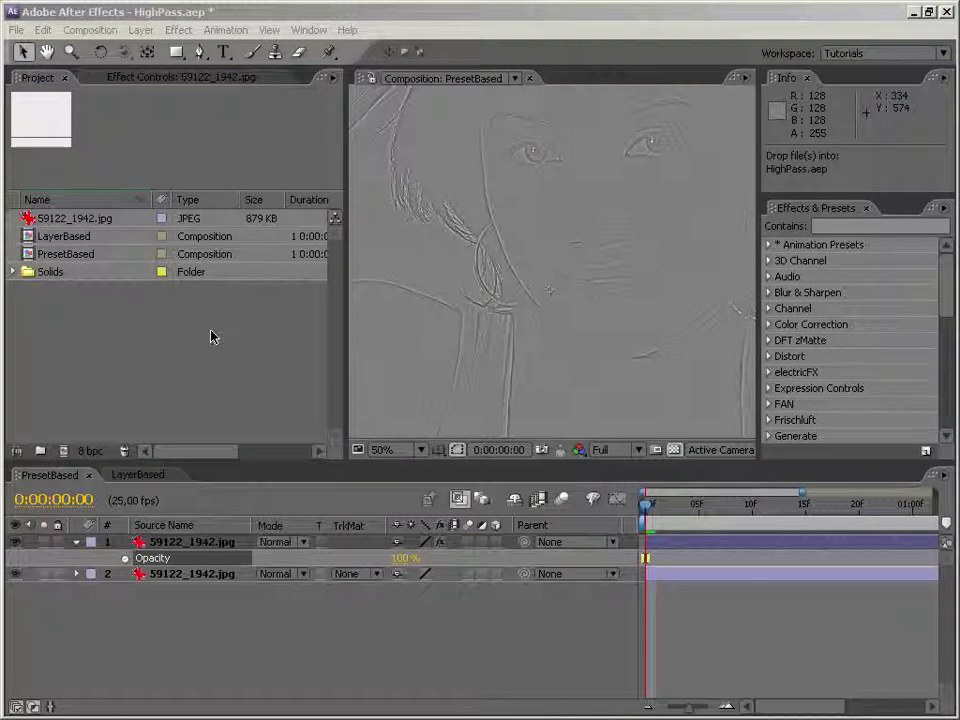
left_click_drag(211, 337, 211, 337)
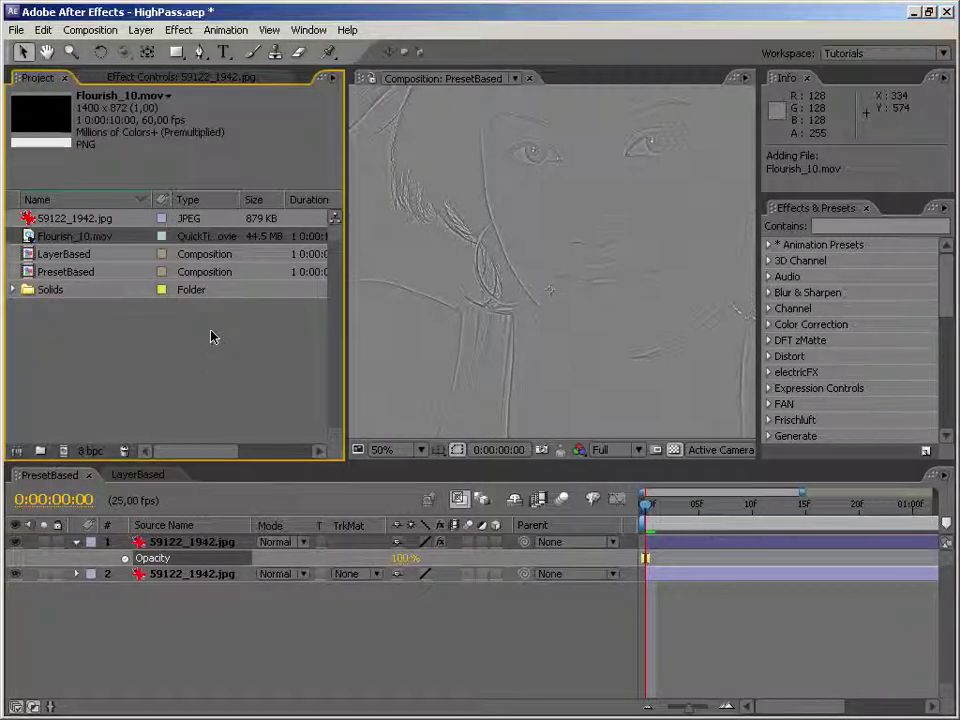
Step: Create a new 600×400 composition
left_click(64, 452)
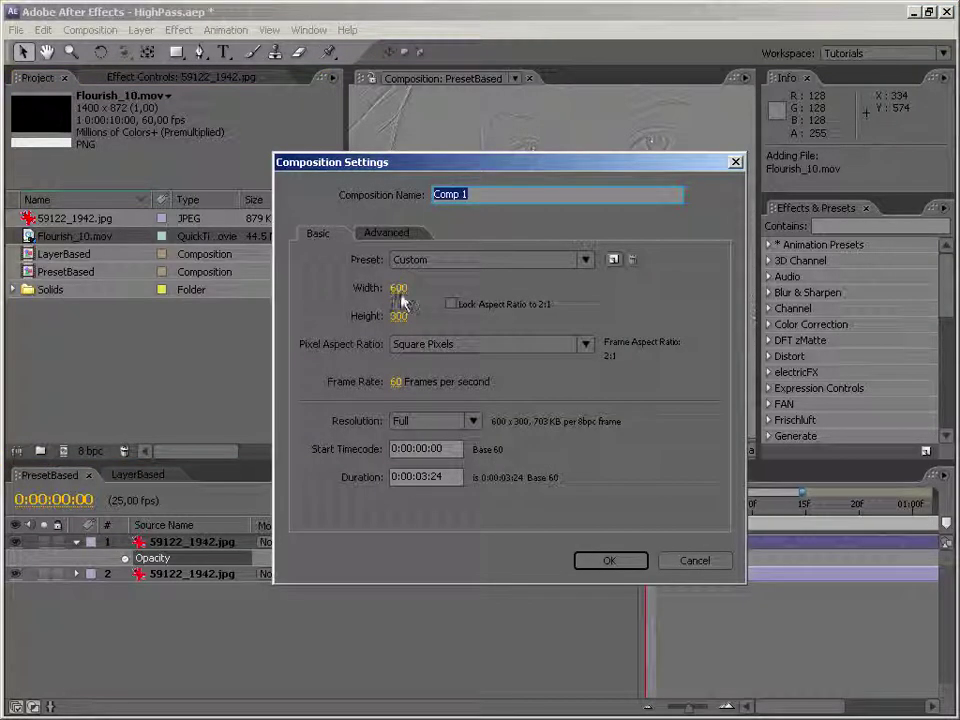
left_click(399, 316)
type("400")
key("Return")
key("Return")
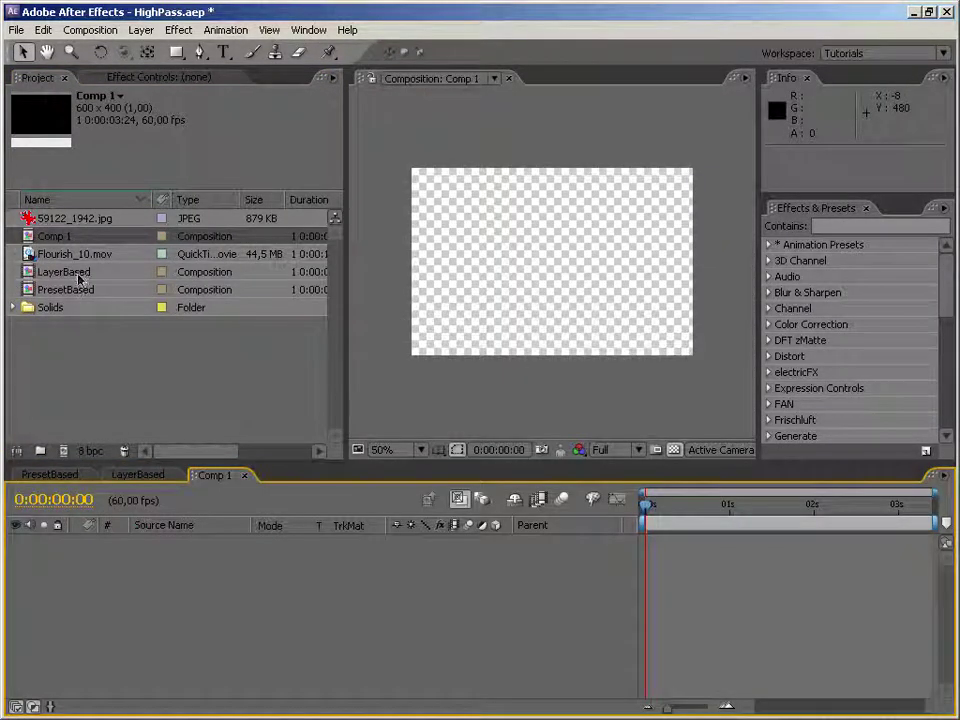
Step: Add a black solid layer to the composition via New > Solid
left_click(538, 405)
right_click(517, 400)
mouse_move(650, 405)
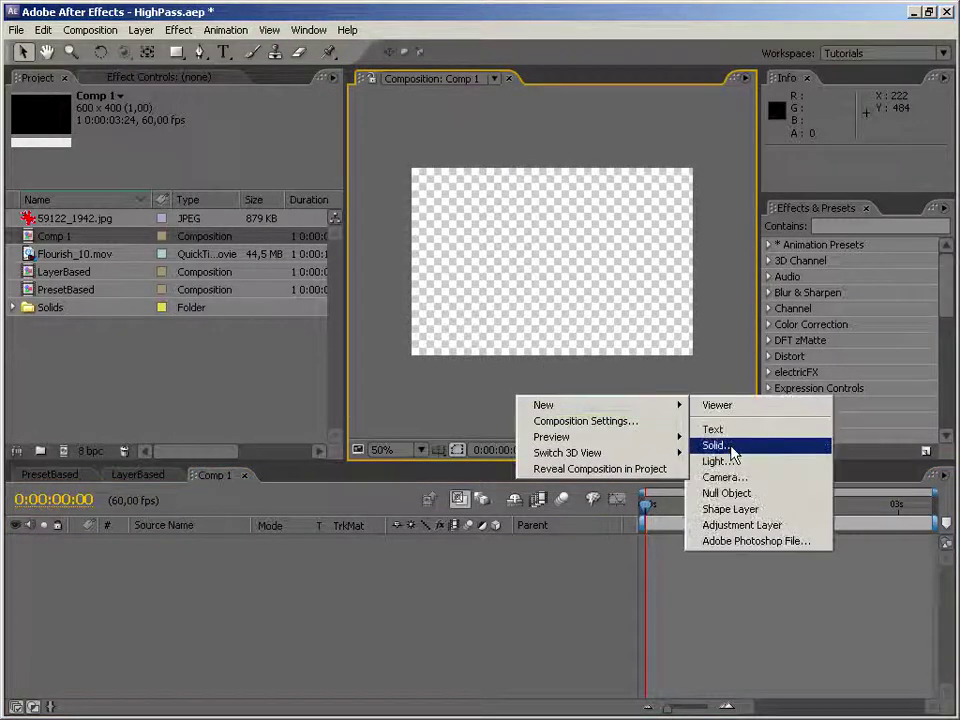
left_click(720, 445)
left_click(514, 430)
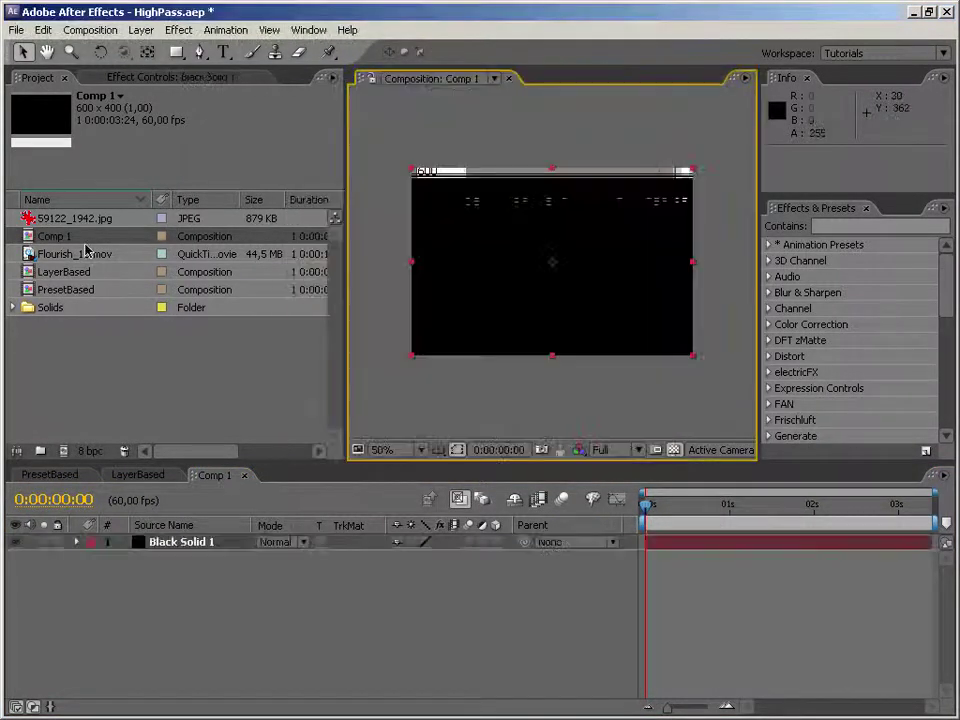
Step: Add Flourish_10.mov above the solid and shift it right and down at 2:50
left_click_drag(57, 263, 553, 266)
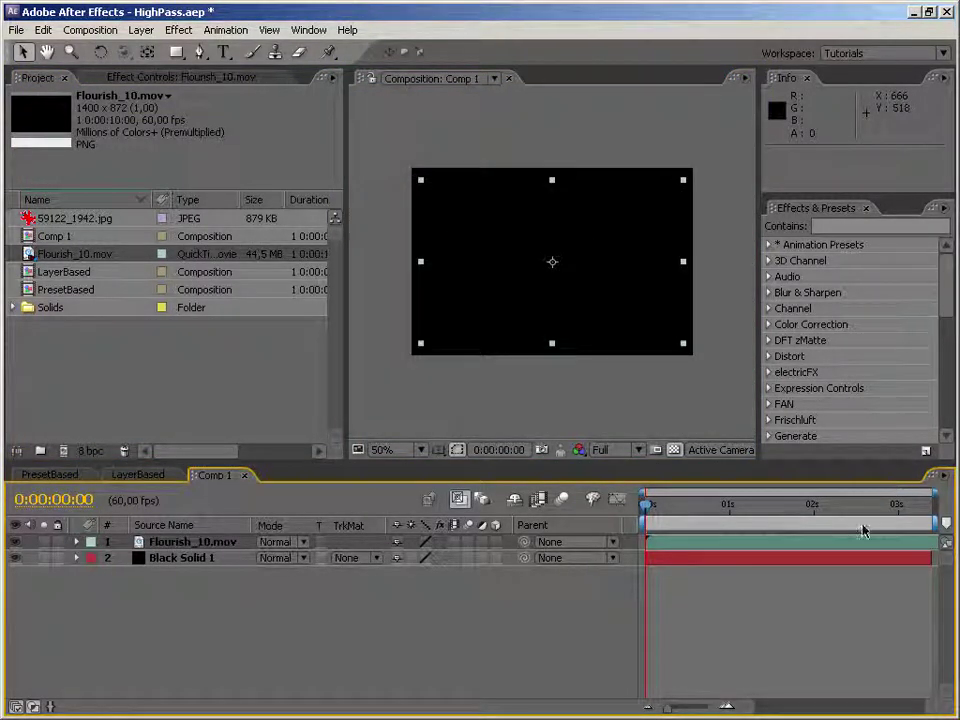
left_click_drag(681, 517, 885, 513)
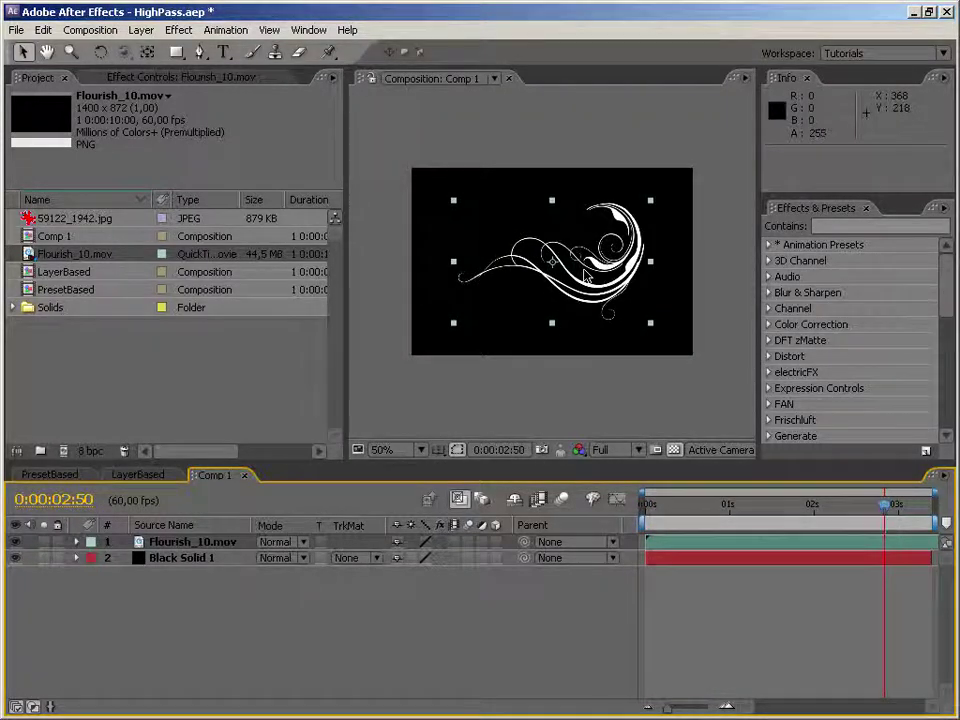
left_click_drag(603, 280, 633, 309)
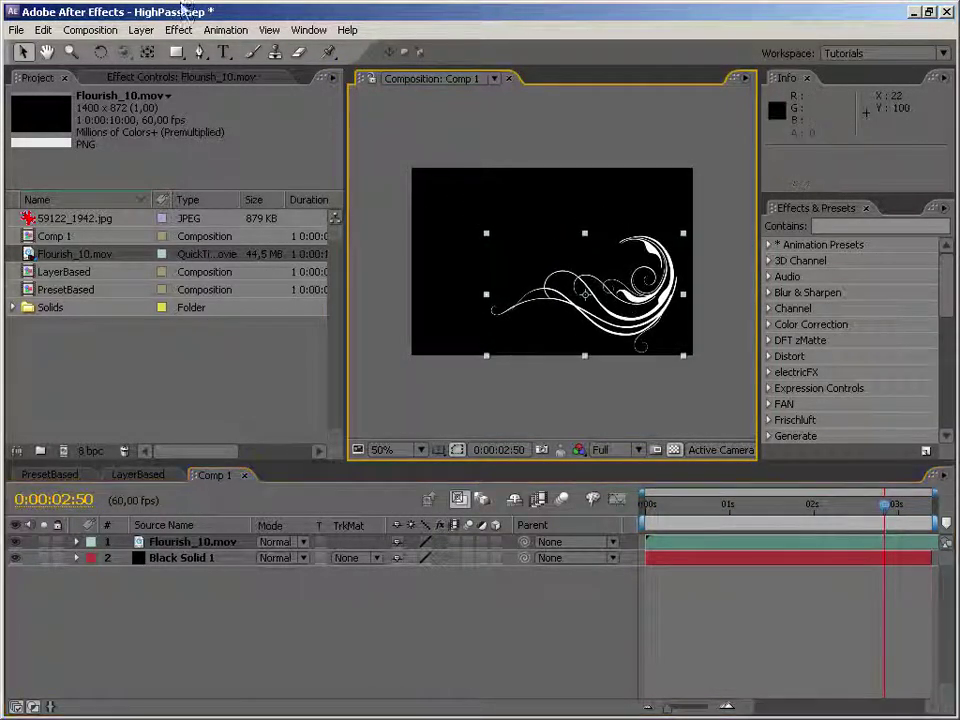
Step: Add a 35 px 'SOME COOL TEXT' text layer and move it right and down
left_click(223, 52)
left_click(501, 232)
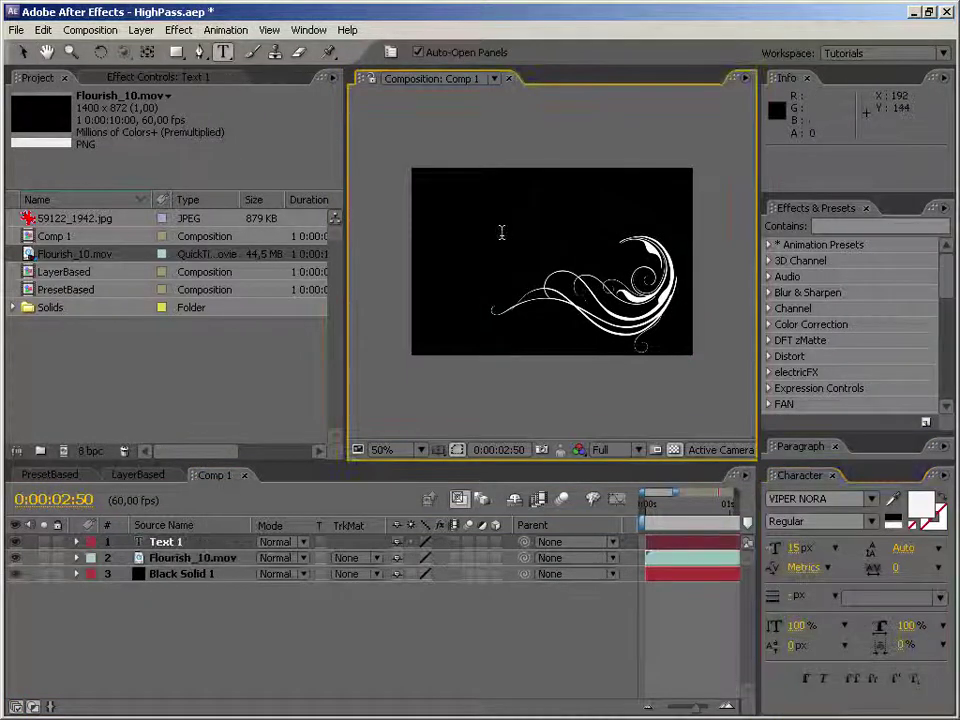
type("SOME")
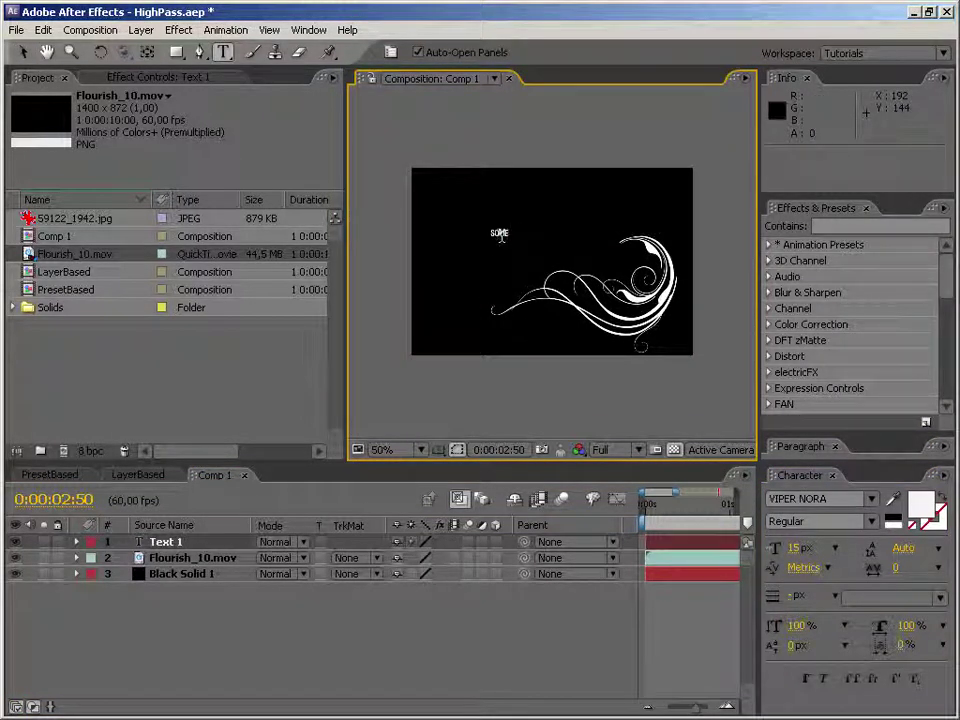
type(" COOL TEXT")
left_click(22, 52)
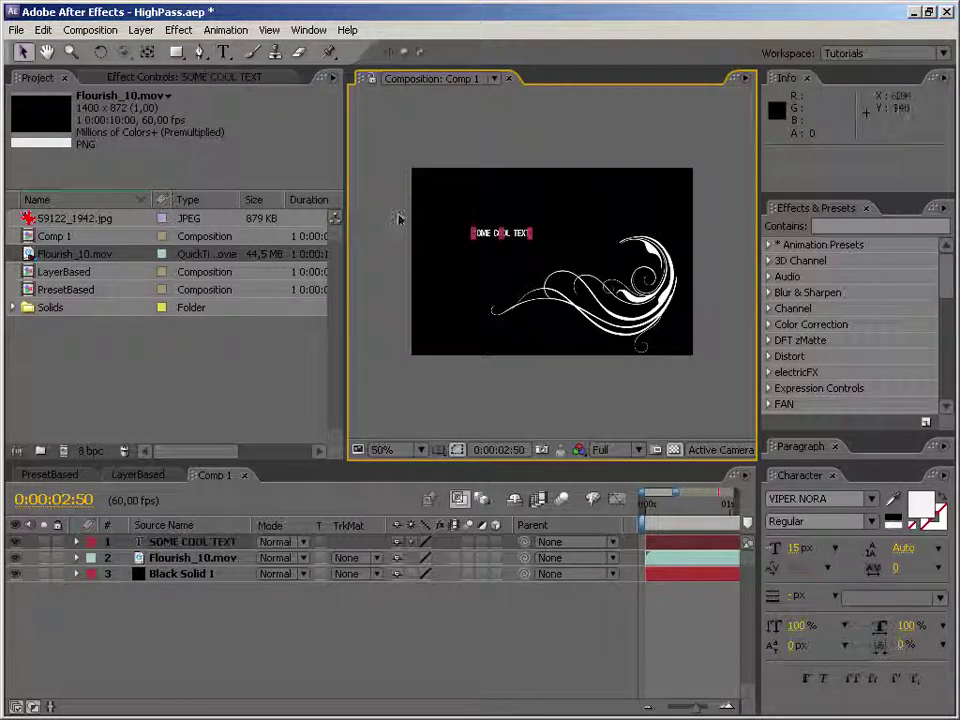
left_click_drag(796, 548, 808, 548)
left_click_drag(548, 236, 586, 248)
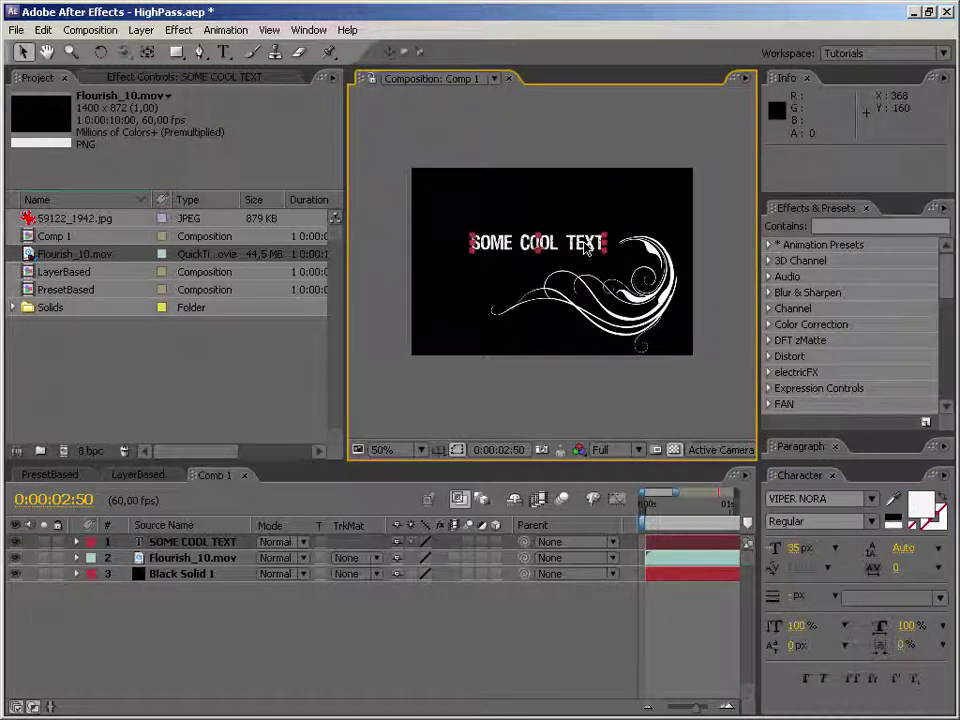
Step: Search Effects & Presets for 'text' and apply the TextRamp preset to the text
left_click(873, 240)
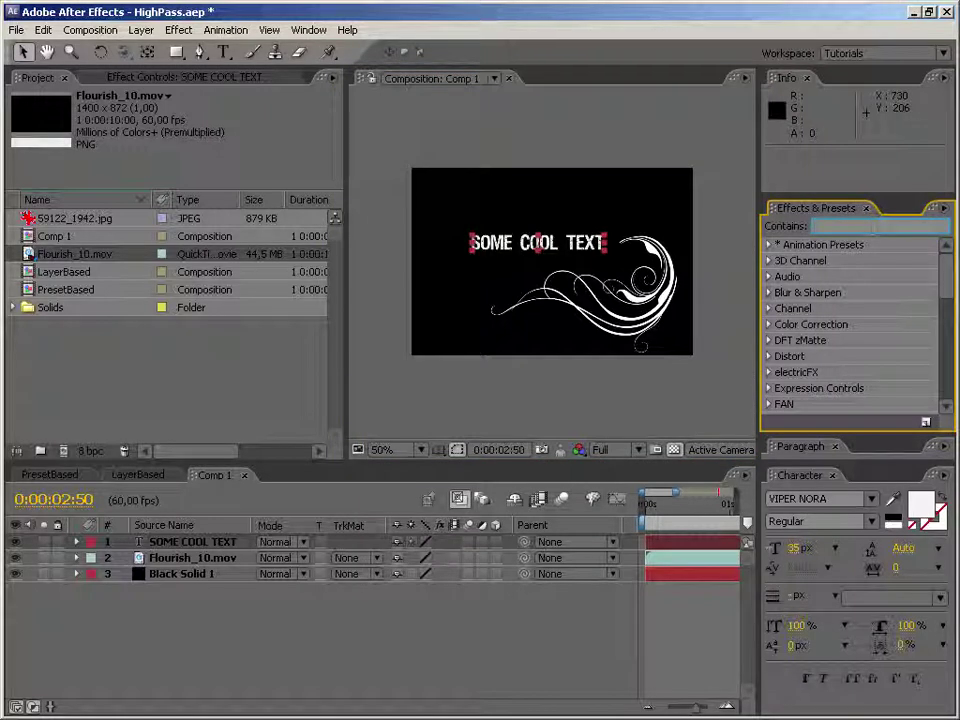
type("ta")
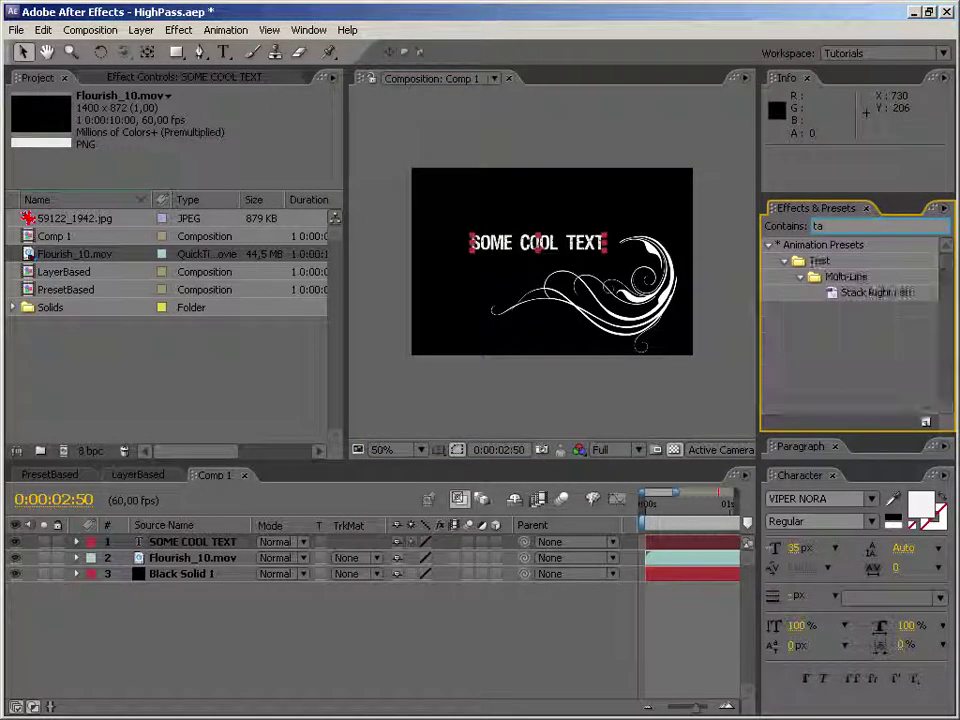
key("BackSpace")
type("ew")
key("BackSpace")
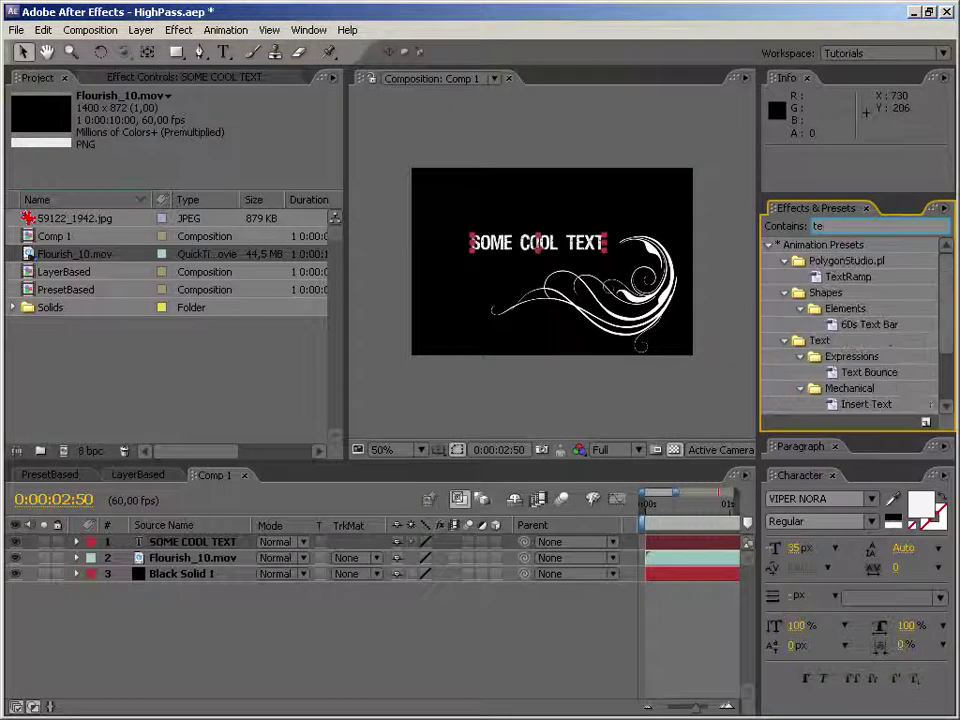
type("xt")
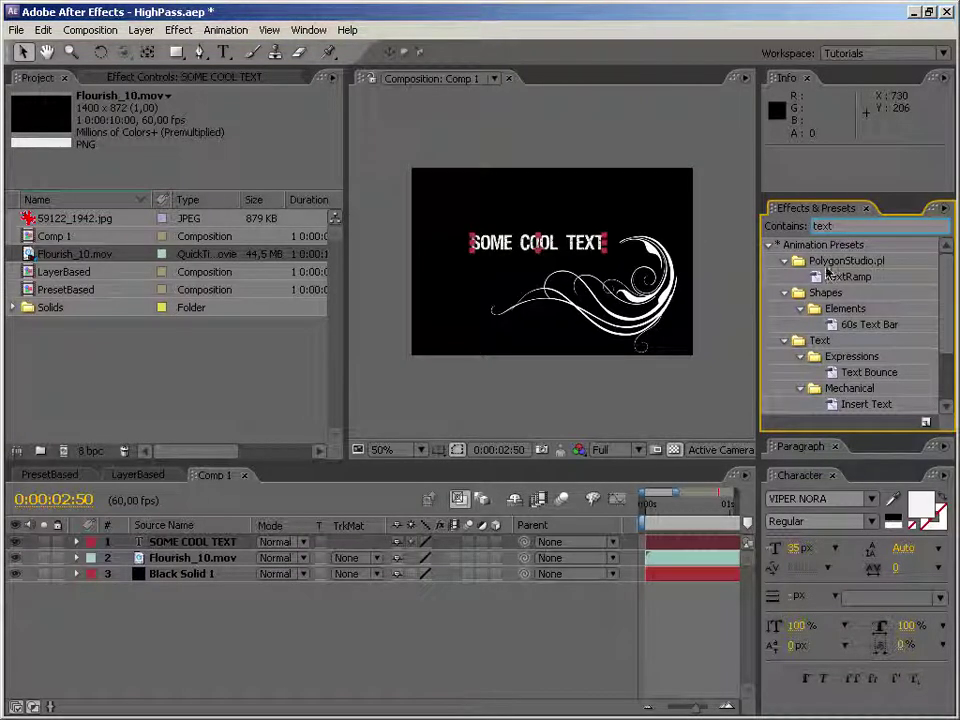
left_click_drag(828, 272, 560, 252)
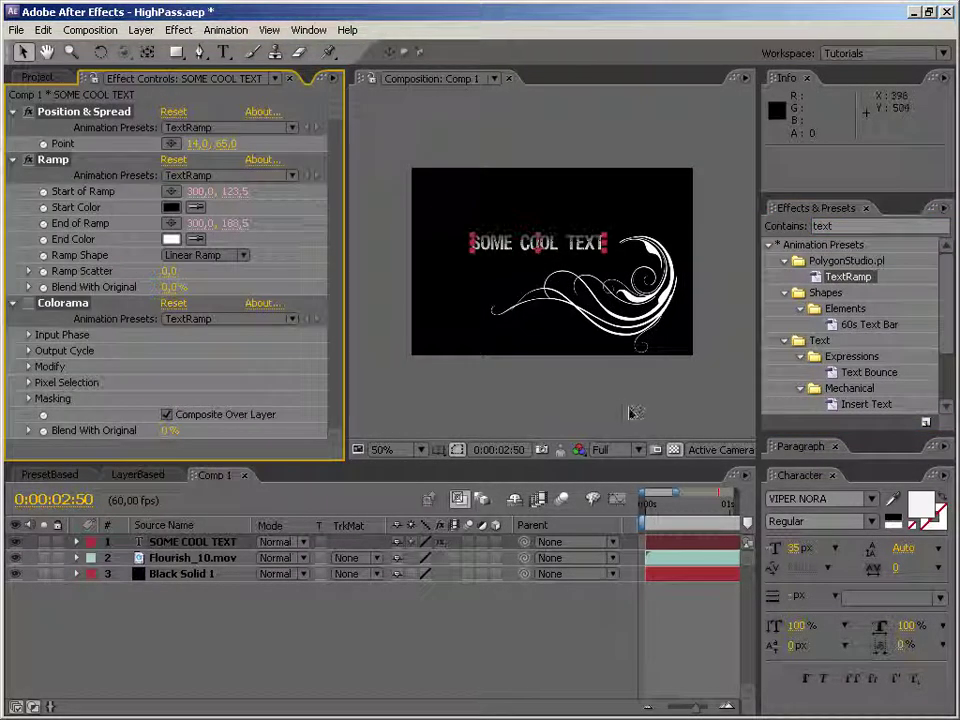
Step: View the composition at 100%, framing both the text and the flourish
left_click(400, 401)
key("slash")
left_click_drag(400, 401, 374, 356)
left_click(865, 225)
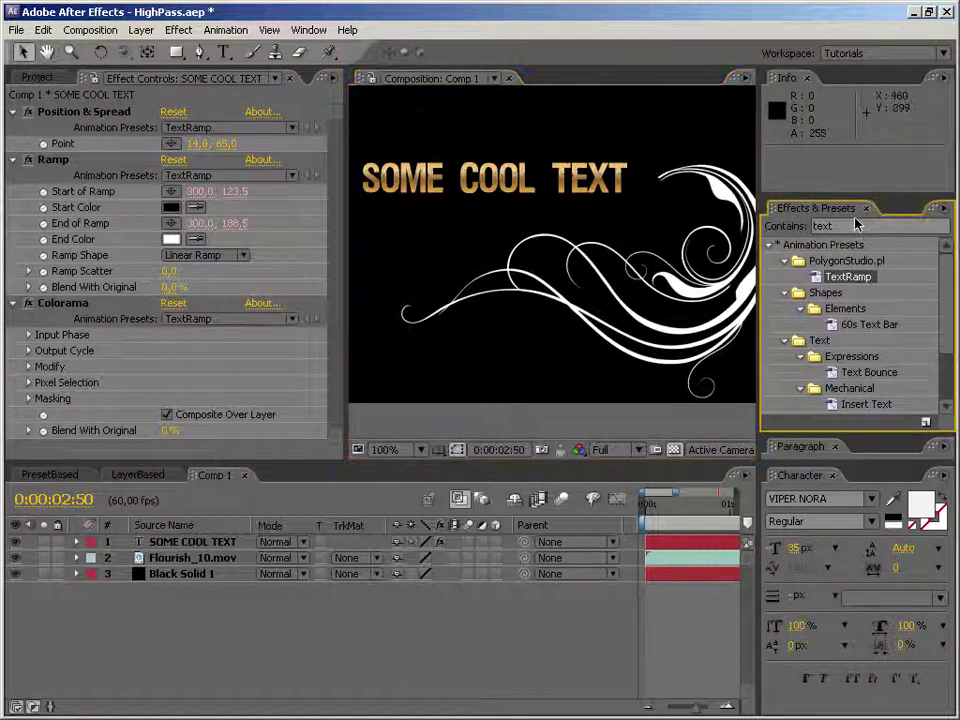
Step: Apply the HighPass preset to the flourish and set its Radius slider to 30
type("high")
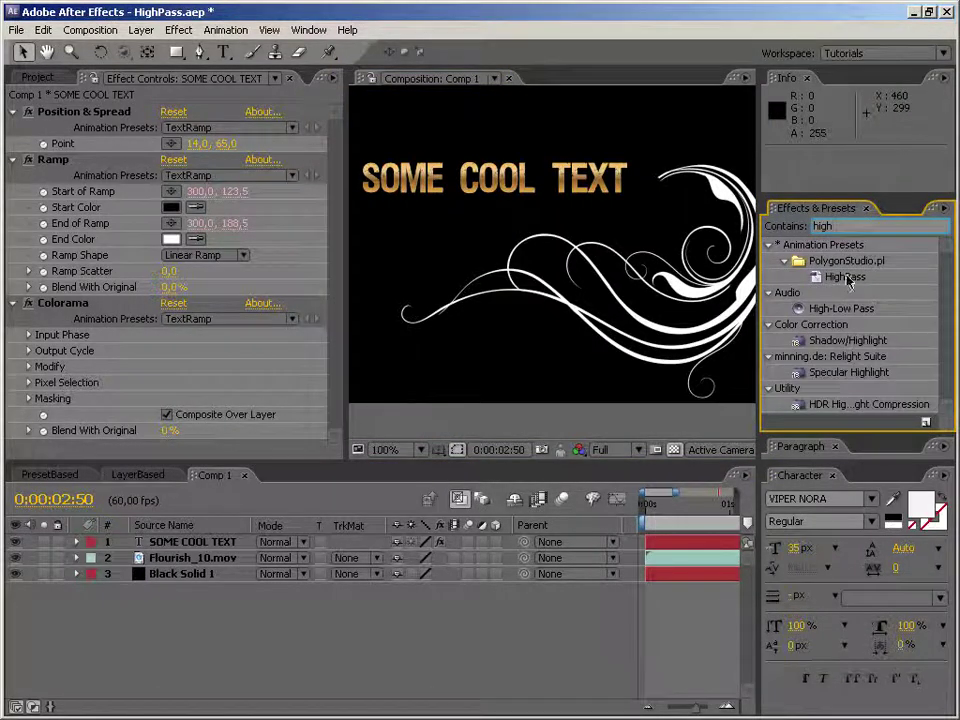
left_click_drag(845, 277, 706, 313)
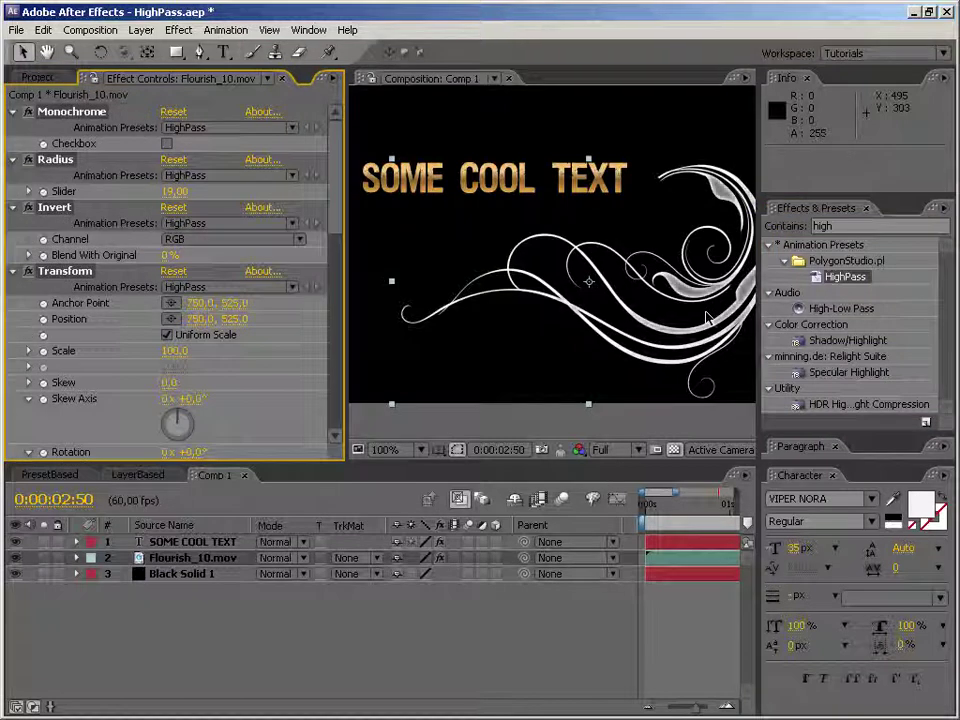
left_click_drag(707, 303, 613, 310)
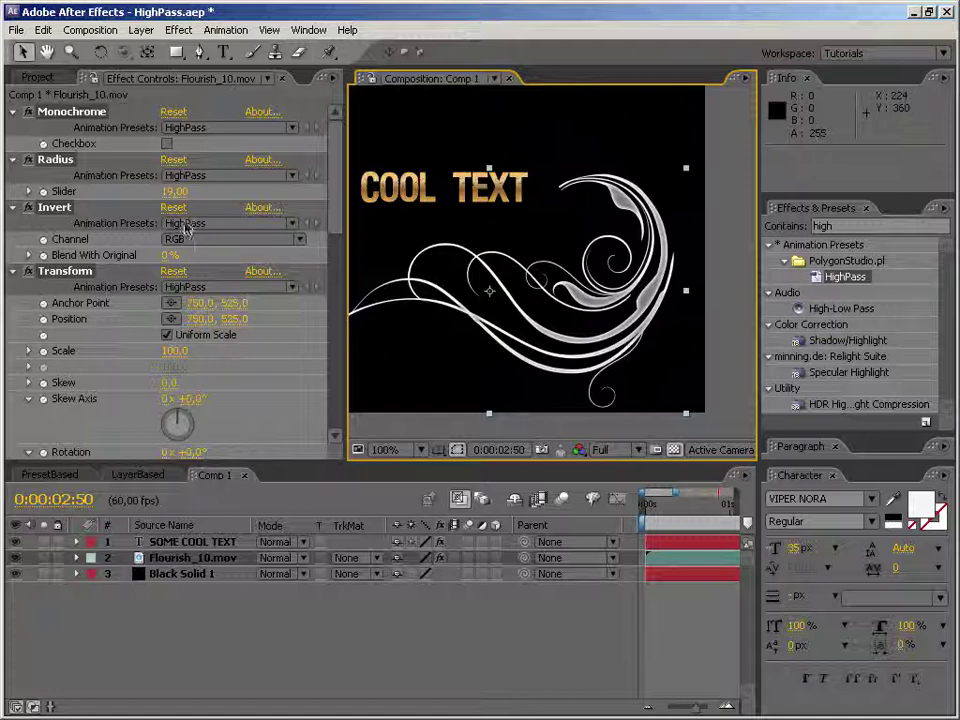
left_click(207, 202)
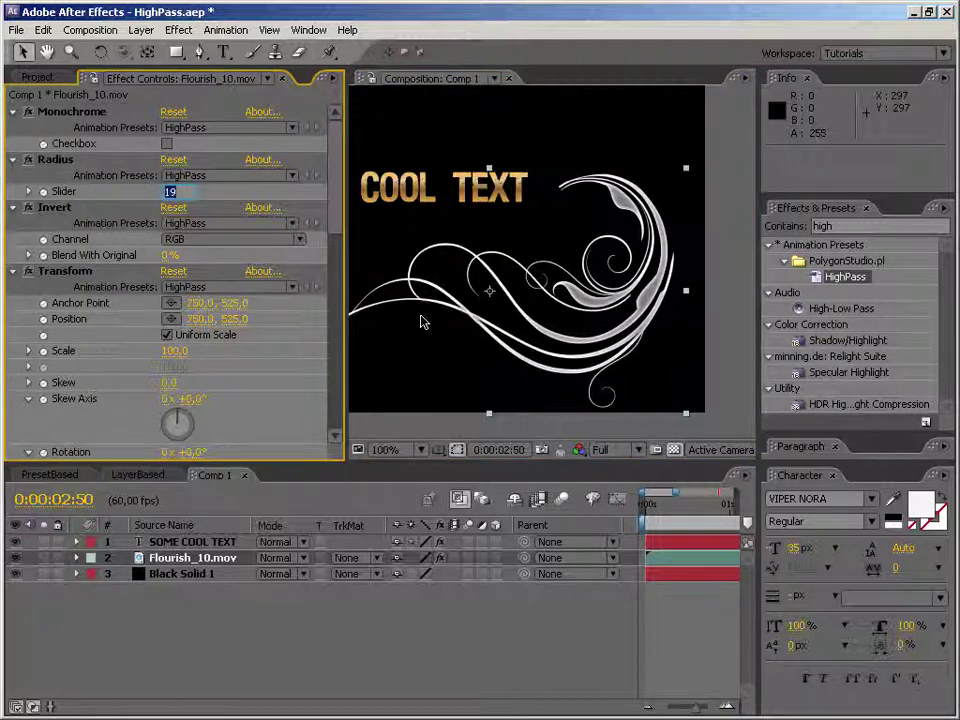
type("25")
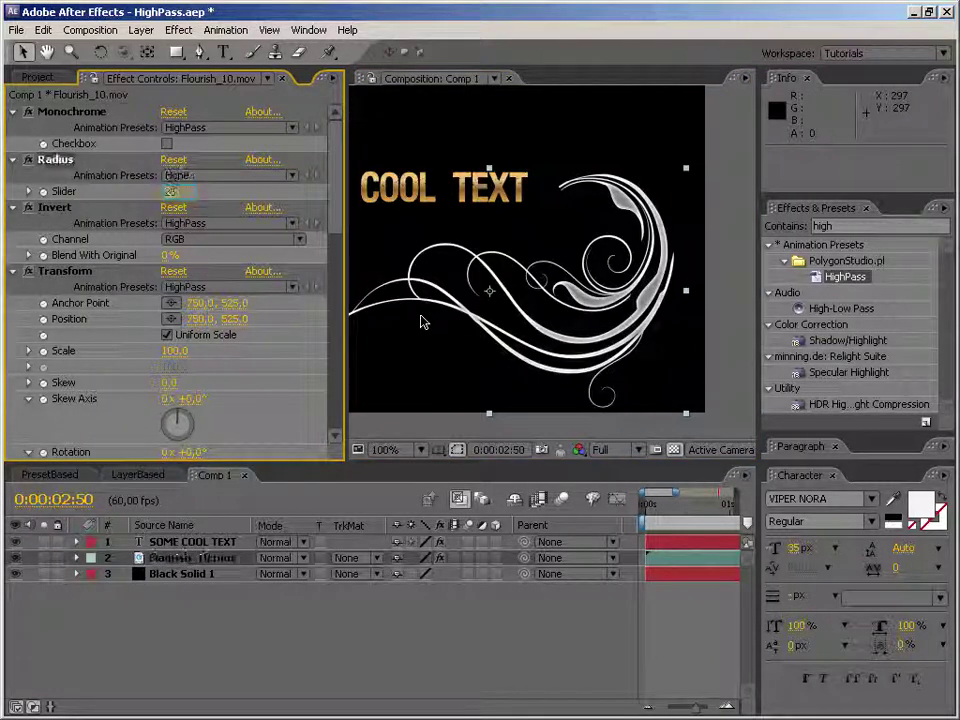
key("Return")
left_click(172, 191)
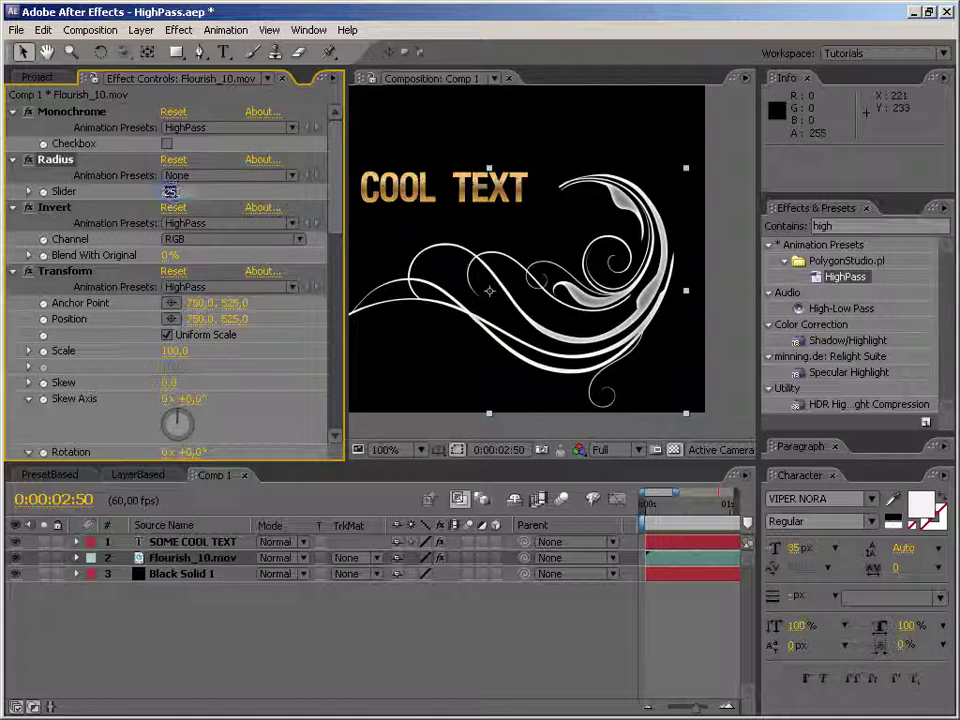
type("30")
key("Return")
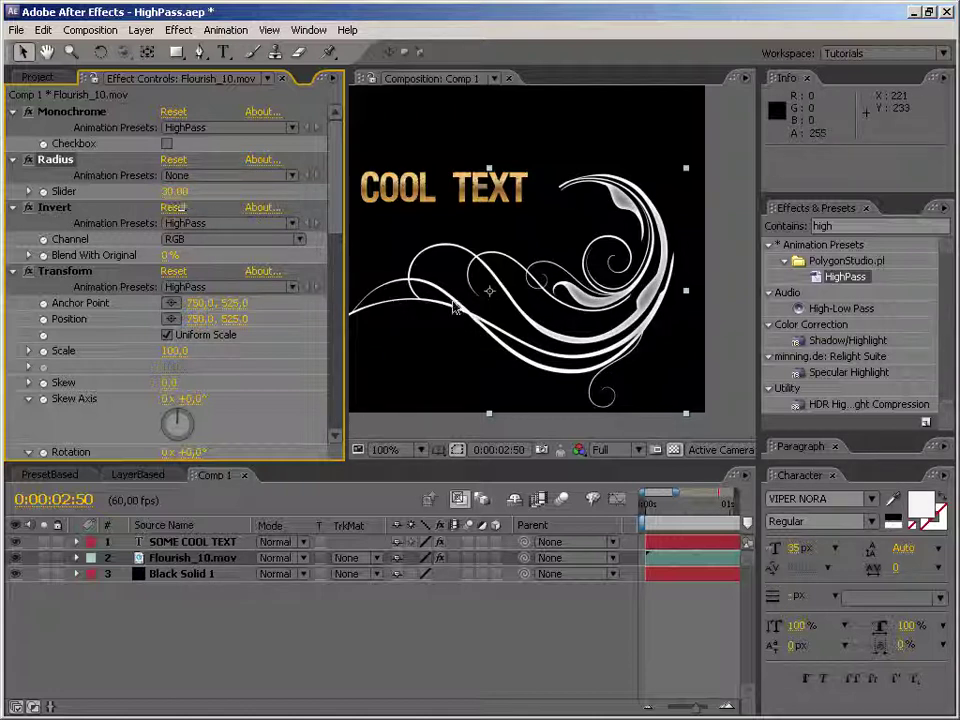
Step: Collapse the Monochrome, Radius, Invert, Transform, Fast Blur, CC Composite, Tint and Levels effects
left_click(13, 111)
left_click(13, 127)
left_click(13, 143)
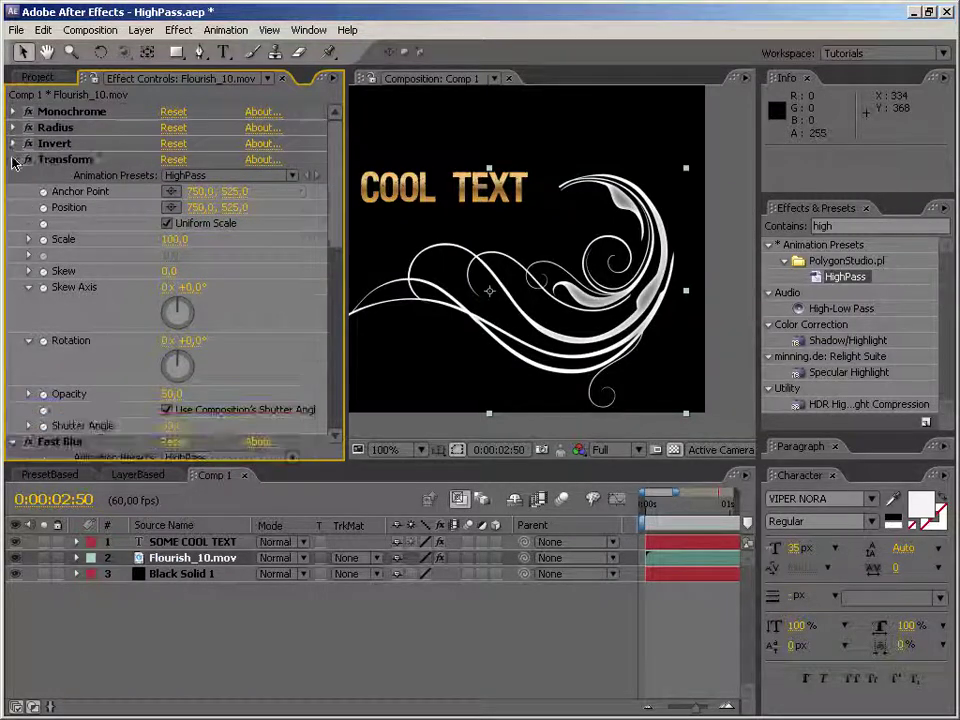
left_click(13, 159)
left_click(13, 175)
left_click(13, 191)
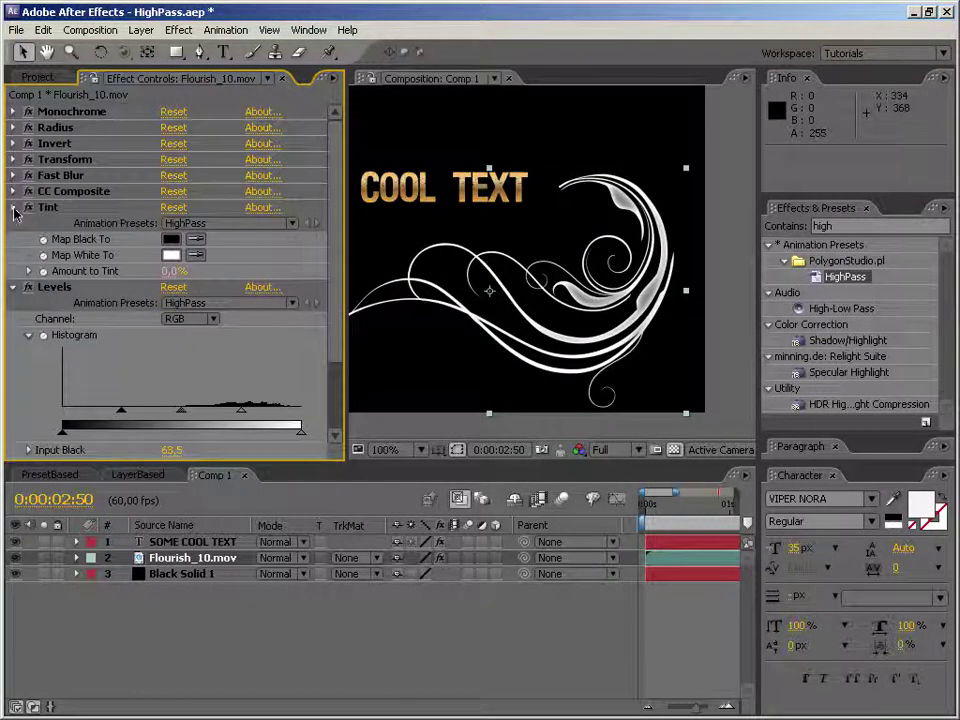
left_click(13, 207)
left_click(13, 223)
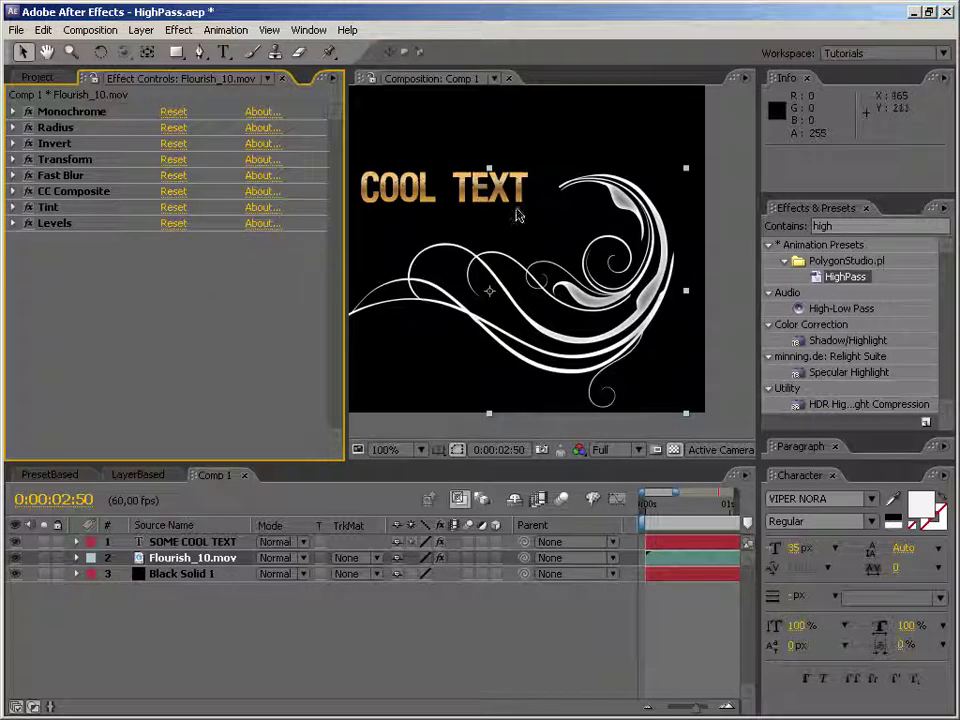
Step: Paste the text layer's Colorama effect onto Flourish_10.mov
left_click(386, 133)
left_click(192, 541)
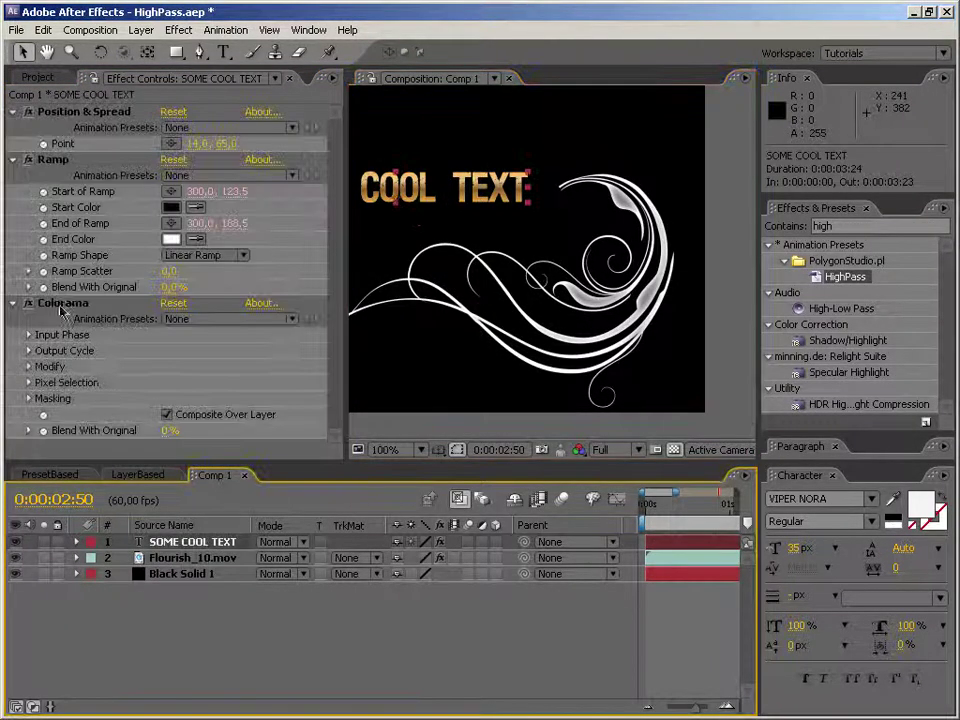
left_click(57, 305)
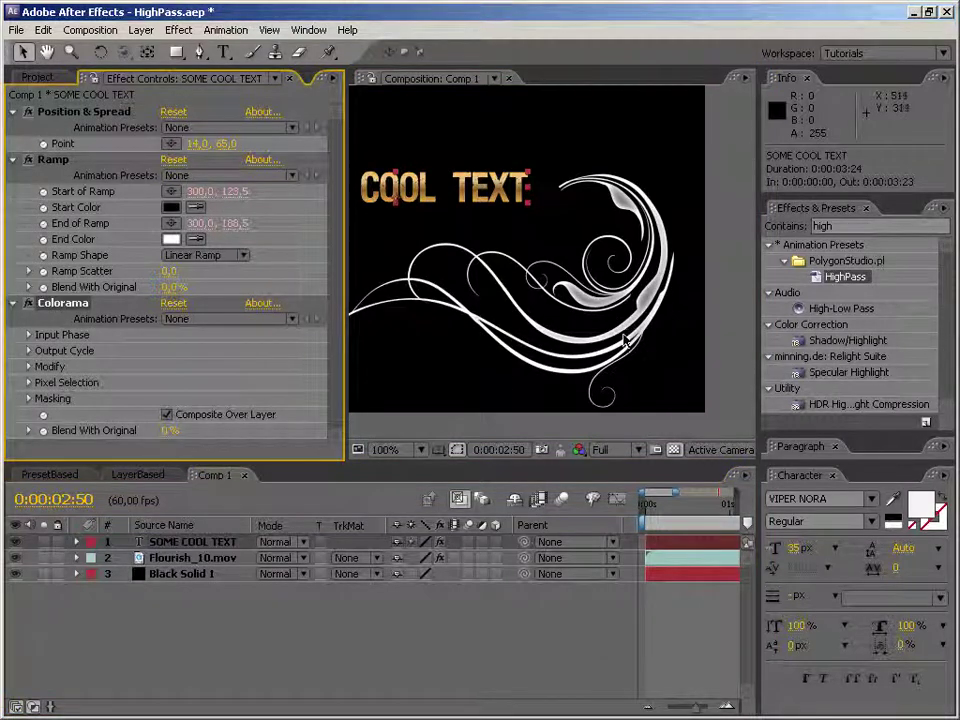
left_click(676, 318)
key("ctrl+v")
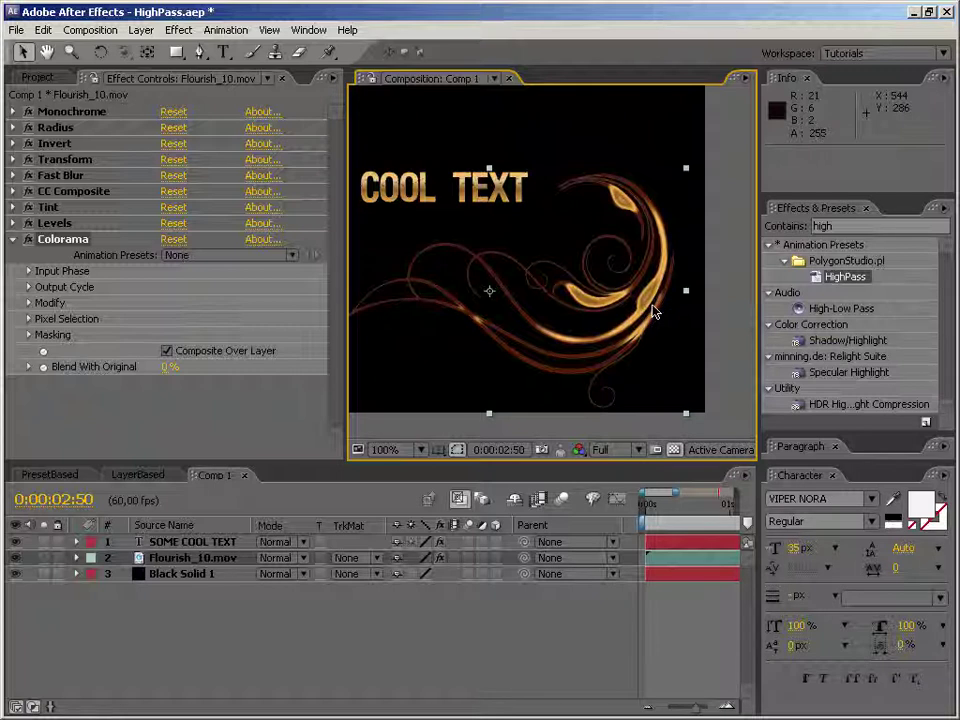
Step: Set the flourish's Colorama Phase Shift to 0x +348.0°
left_click(28, 271)
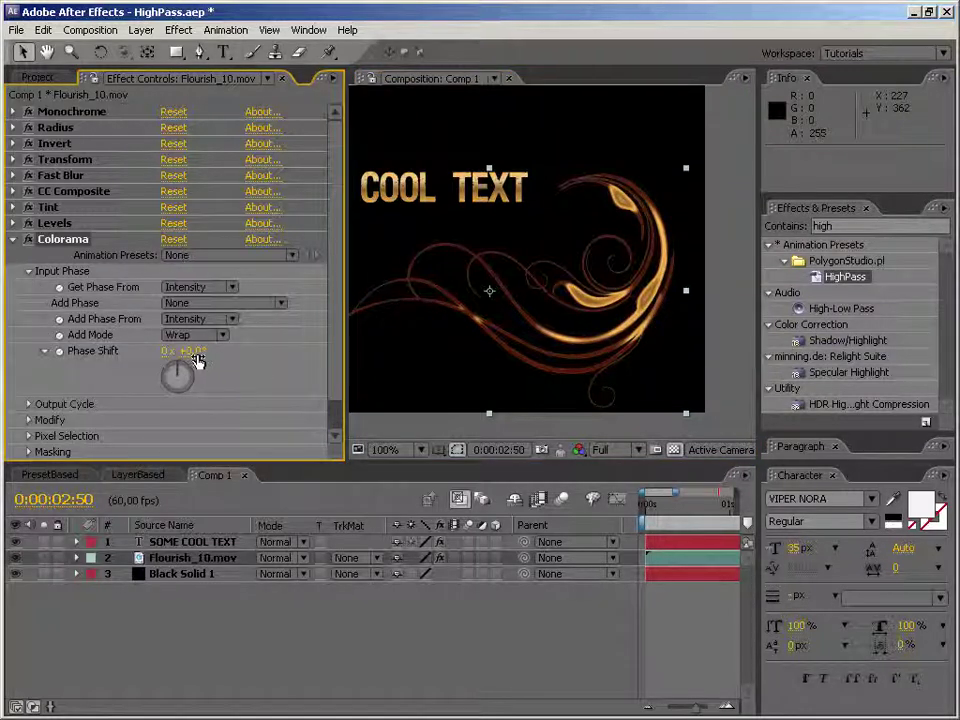
left_click_drag(197, 362, 545, 350)
left_click_drag(188, 353, 17, 365)
left_click_drag(676, 492, 614, 514)
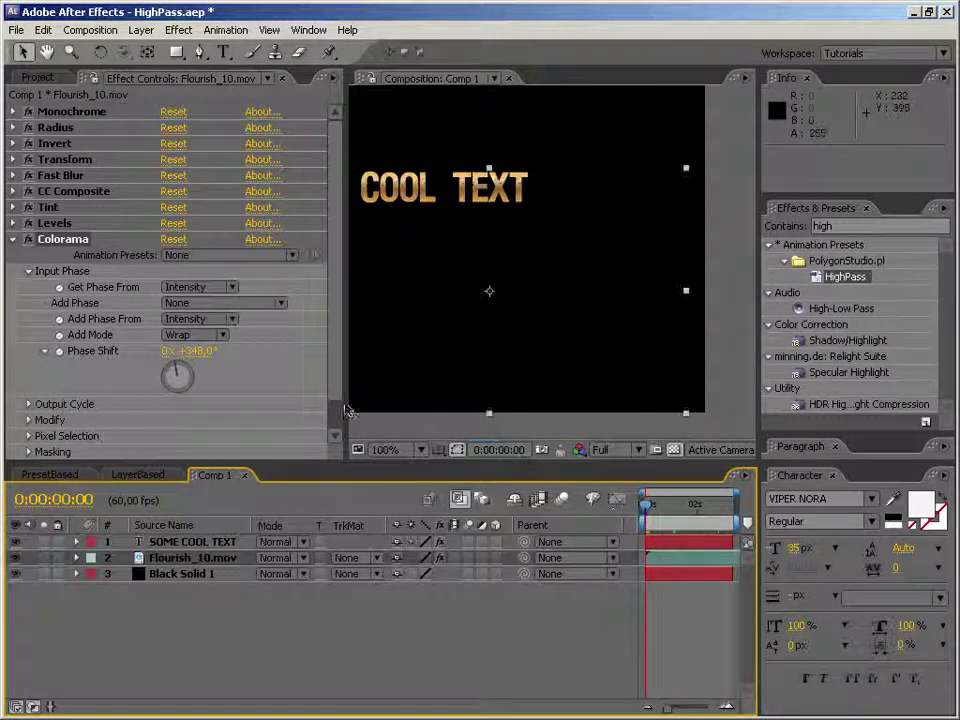
Step: Apply the Circle effect to the Black Solid 1 layer
left_click_drag(344, 403, 205, 403)
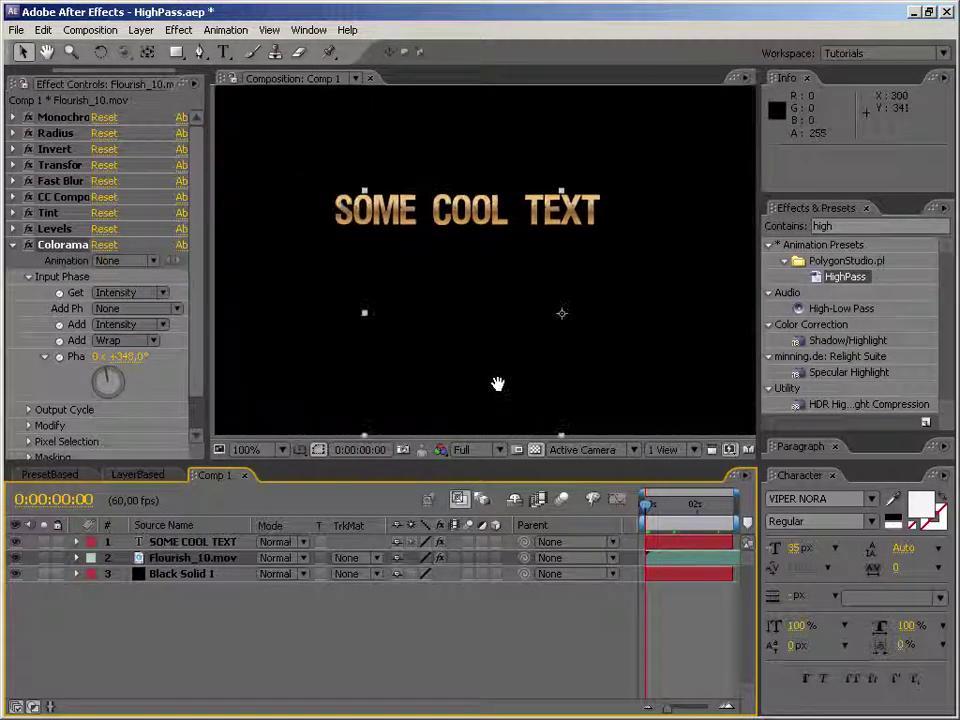
left_click(461, 664)
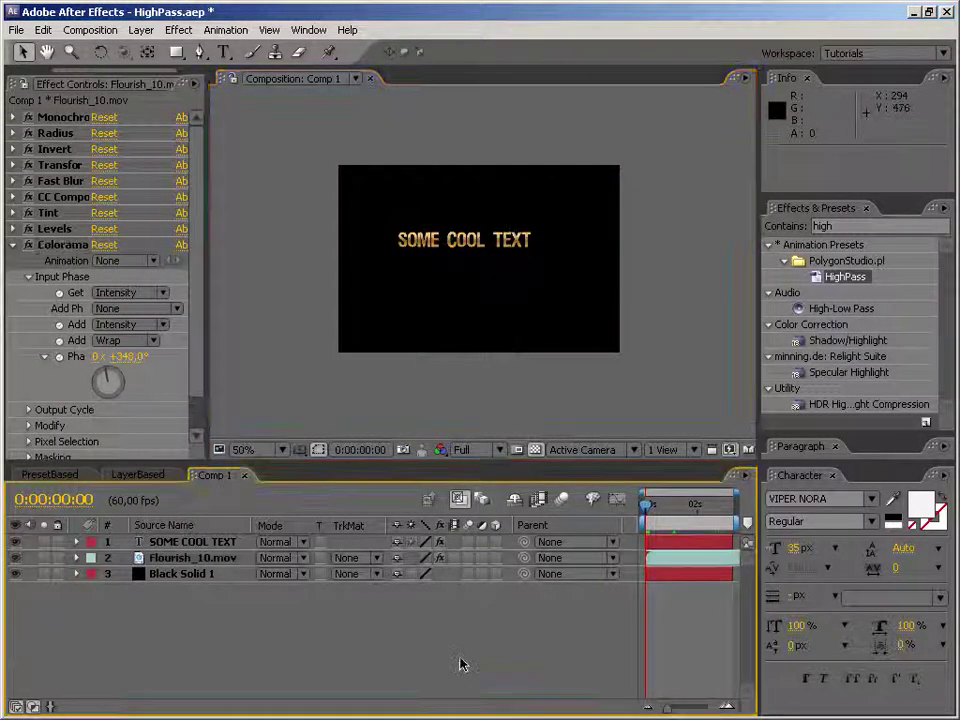
right_click(461, 664)
left_click(225, 574)
left_click(822, 226)
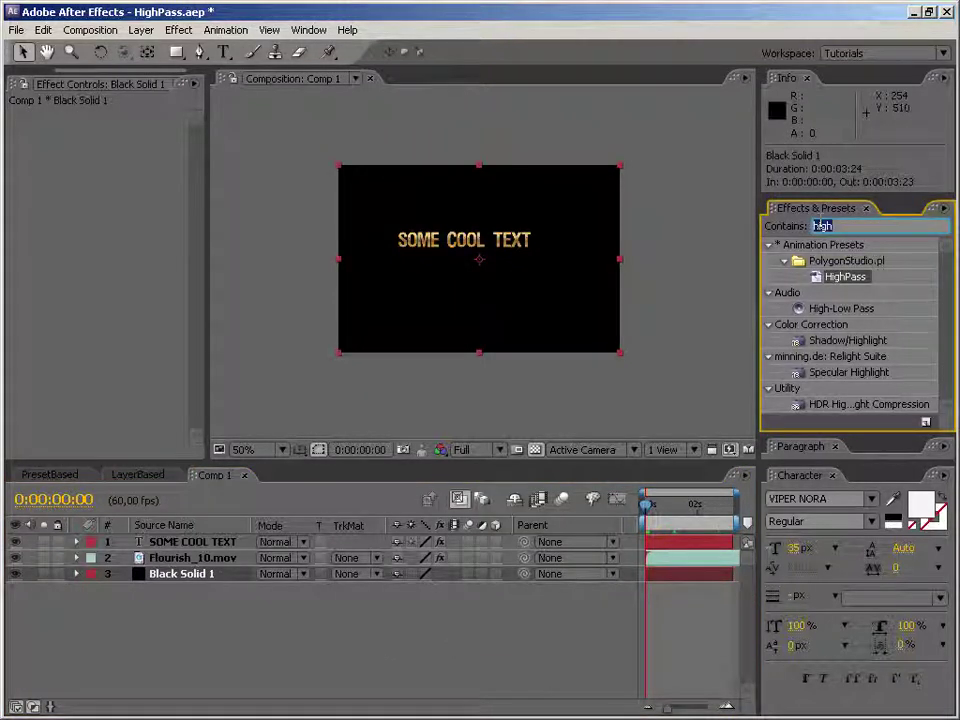
type("circle")
left_click_drag(828, 358, 210, 575)
Step: Set the circle's blending to Normal and its colour to dark red 540000
left_click(101, 244)
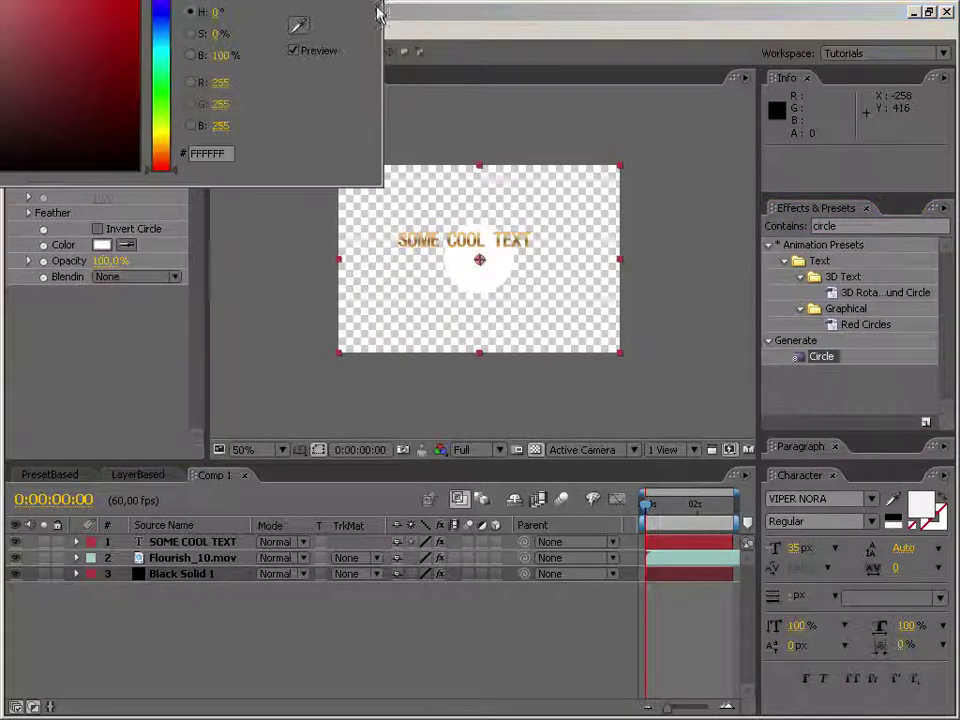
key("Return")
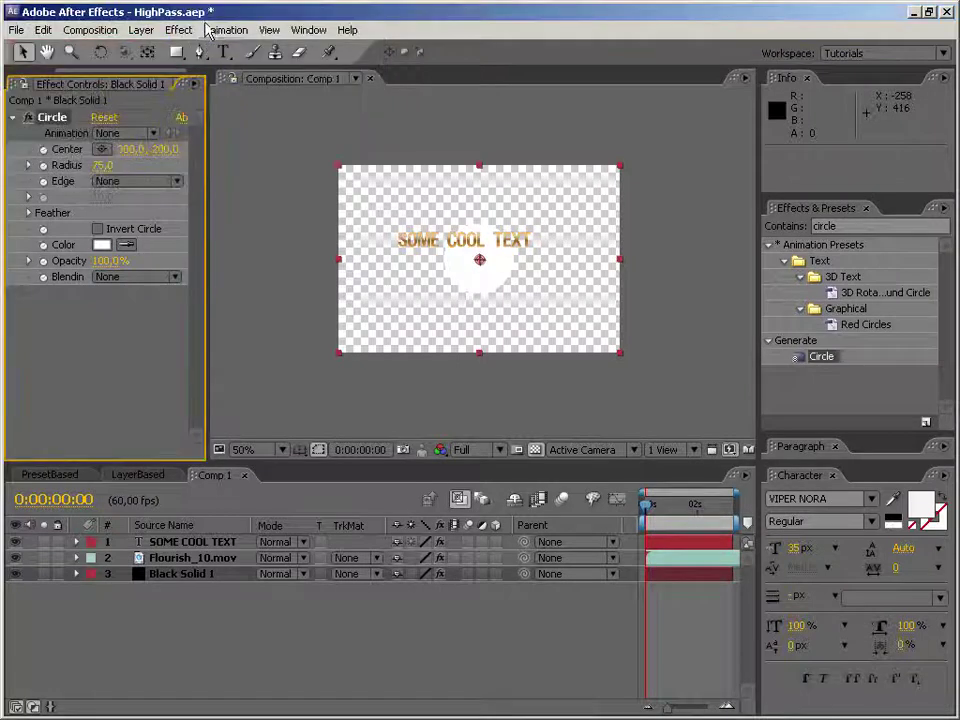
left_click(155, 285)
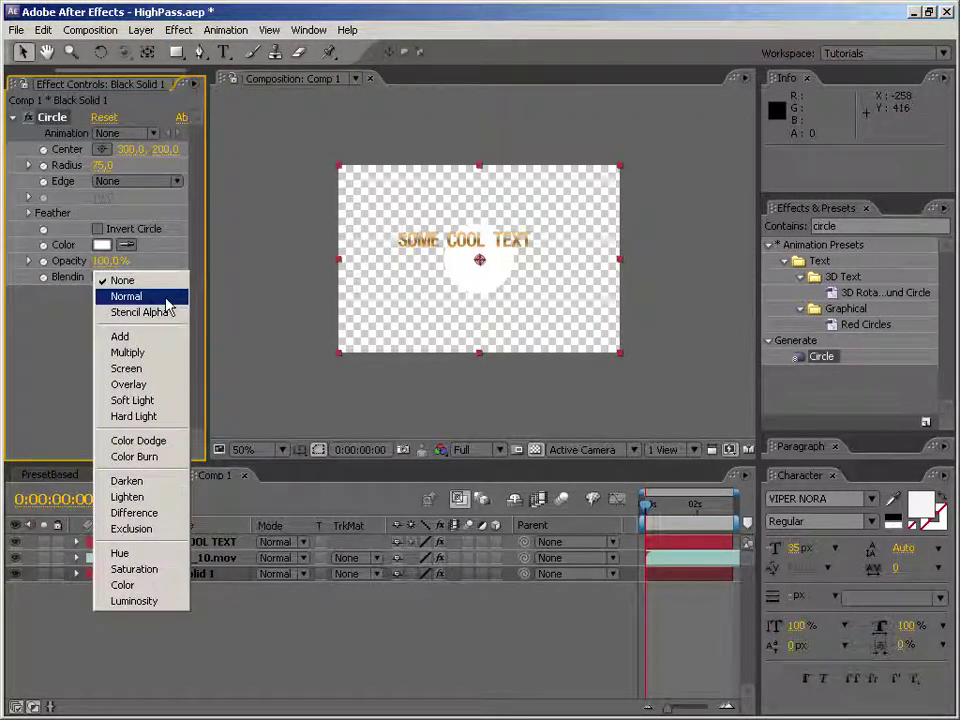
left_click(166, 305)
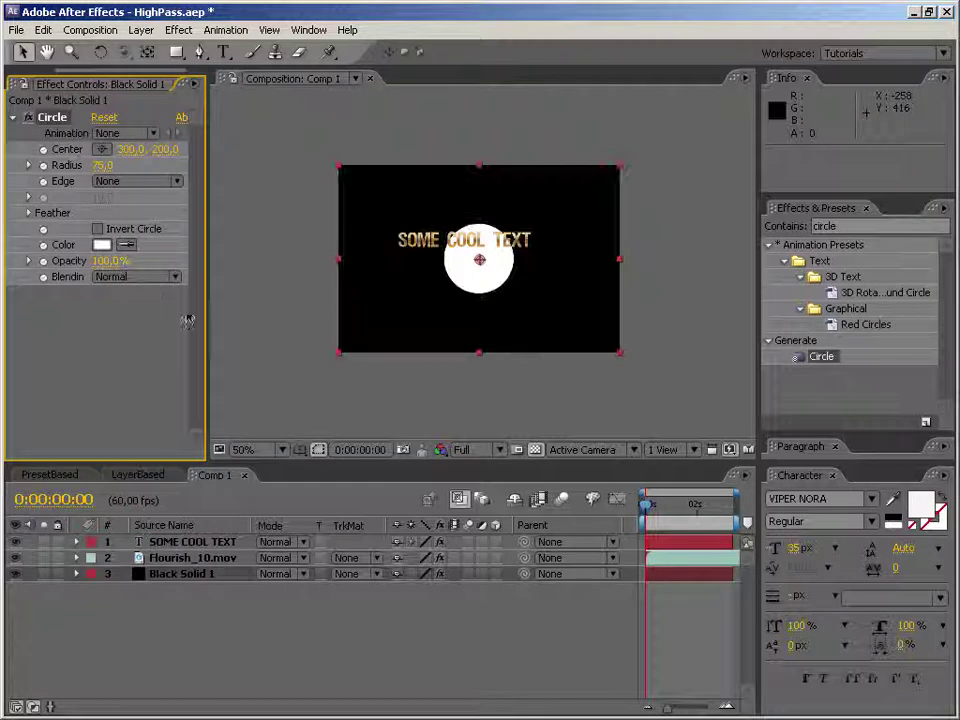
left_click(101, 244)
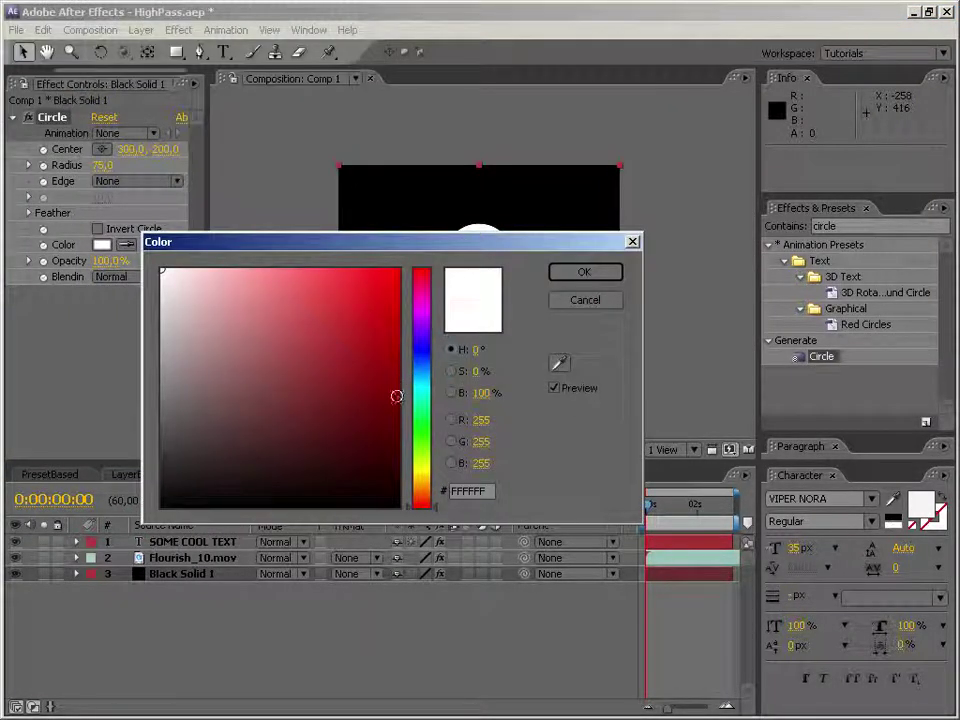
left_click_drag(392, 396, 492, 435)
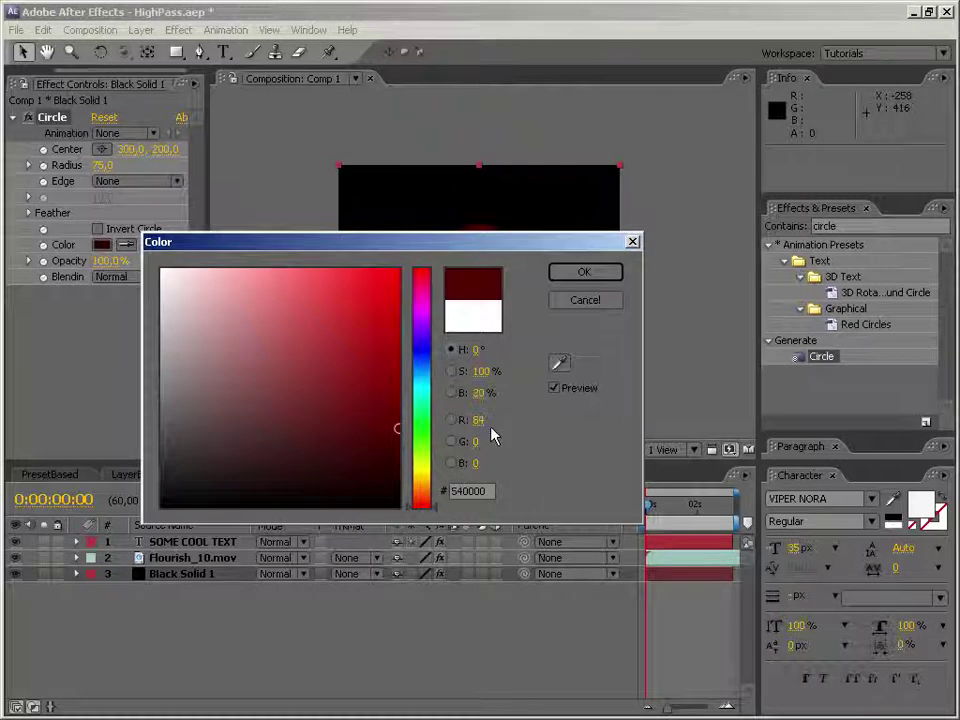
left_click(613, 272)
Step: Give the circle Radius 286 and Feather 271, then maximize the composition viewer at 100%
left_click_drag(248, 166, 299, 164)
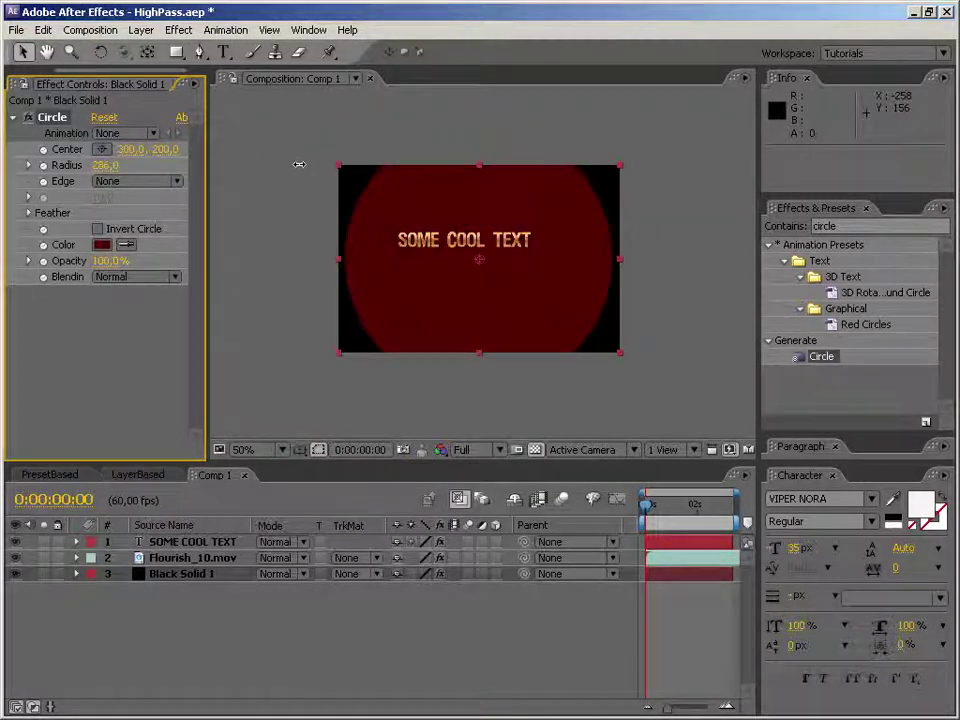
left_click(28, 213)
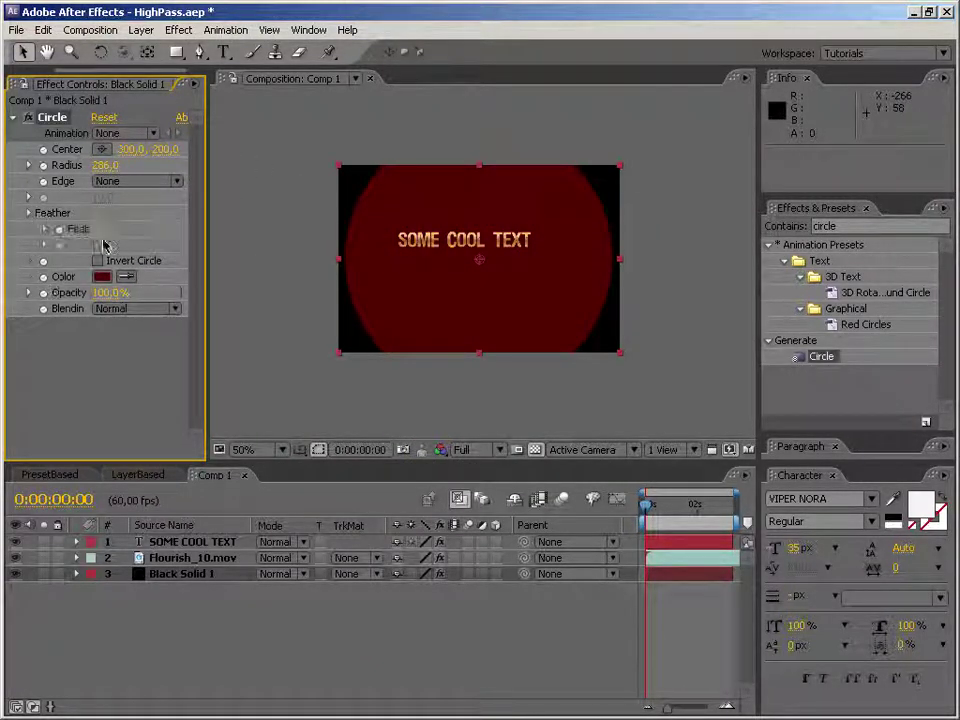
left_click(44, 229)
left_click_drag(104, 229, 351, 231)
left_click(245, 366)
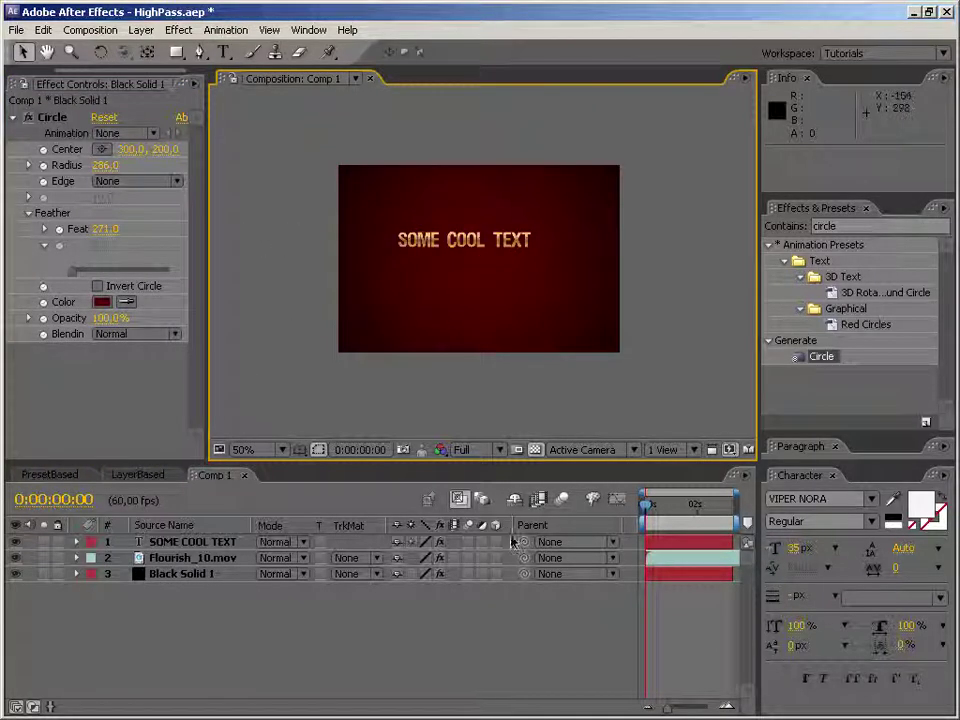
key("period")
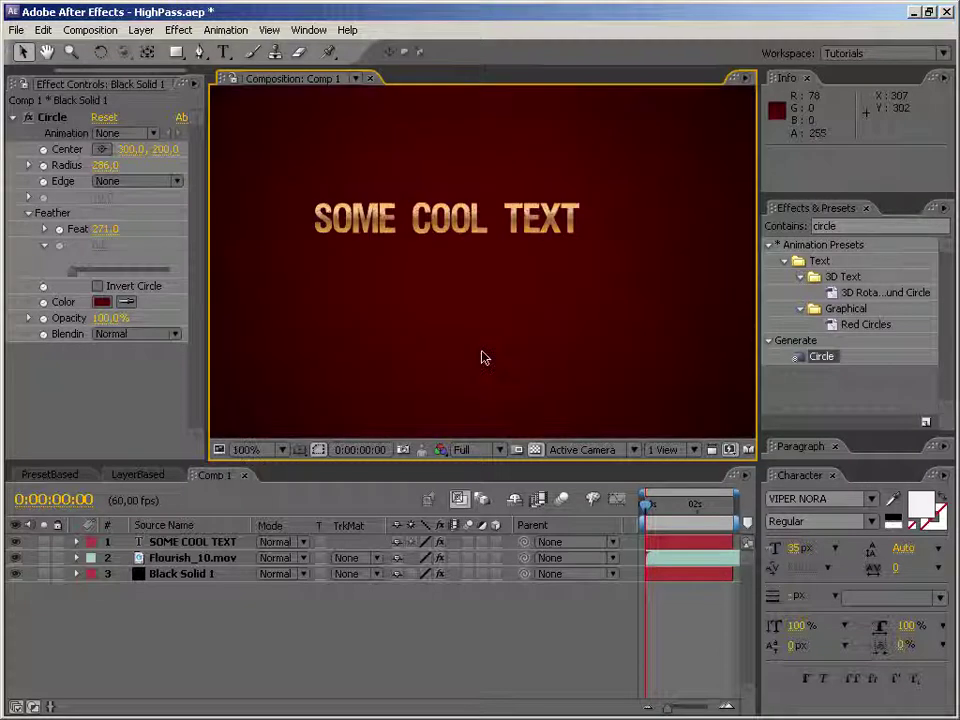
key("grave")
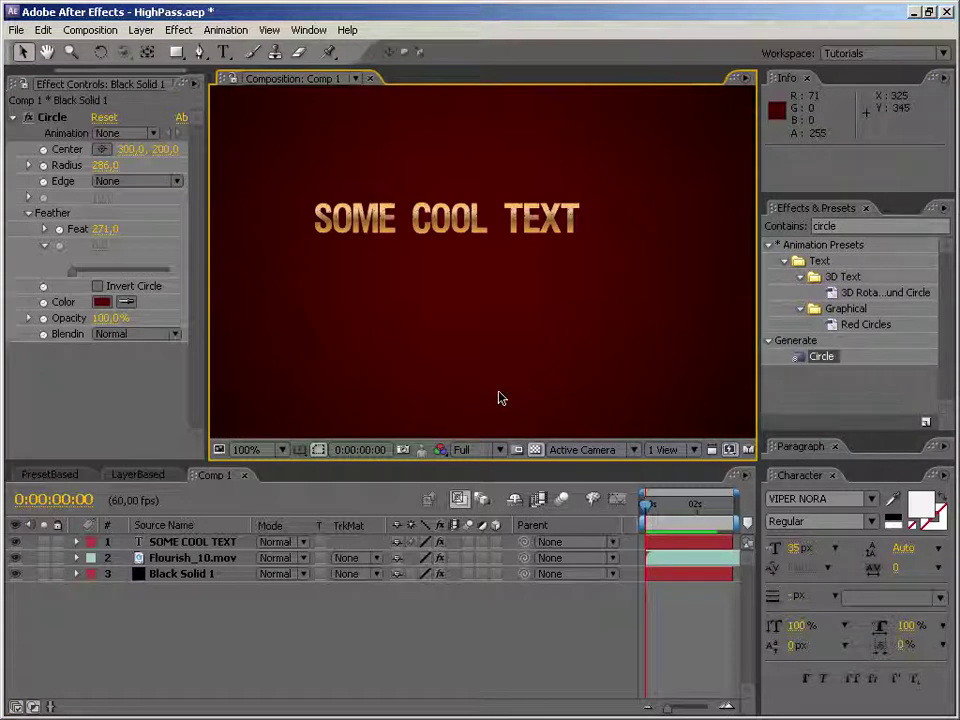
Step: Move the time indicator to 0:00:02:25, where the flourish appears over the vignette
scroll(501, 397, "down", 2)
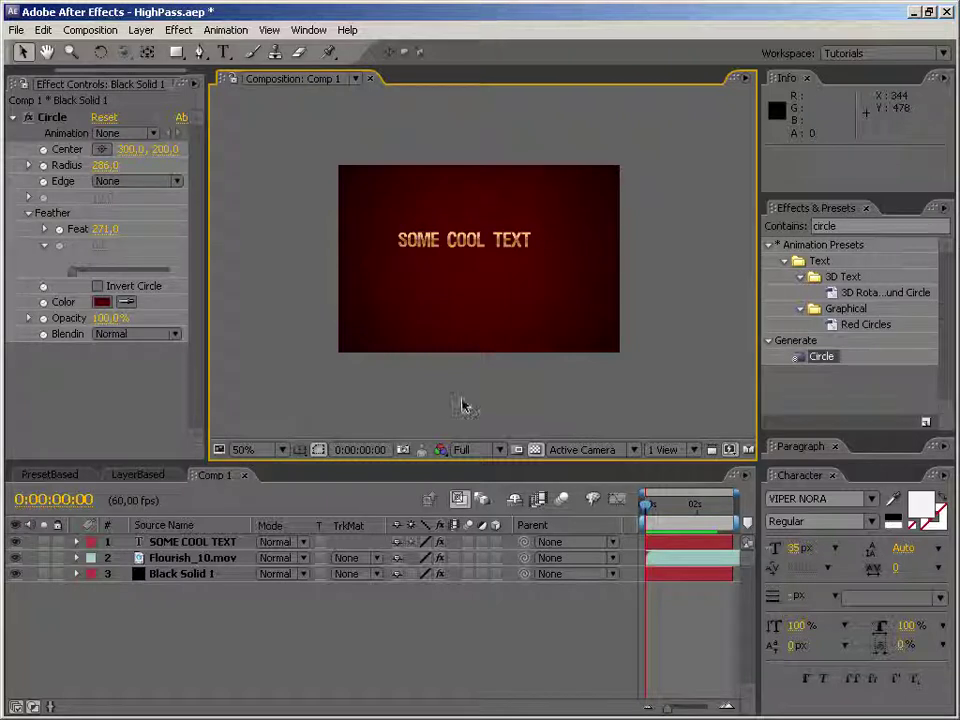
scroll(467, 414, "up", 2)
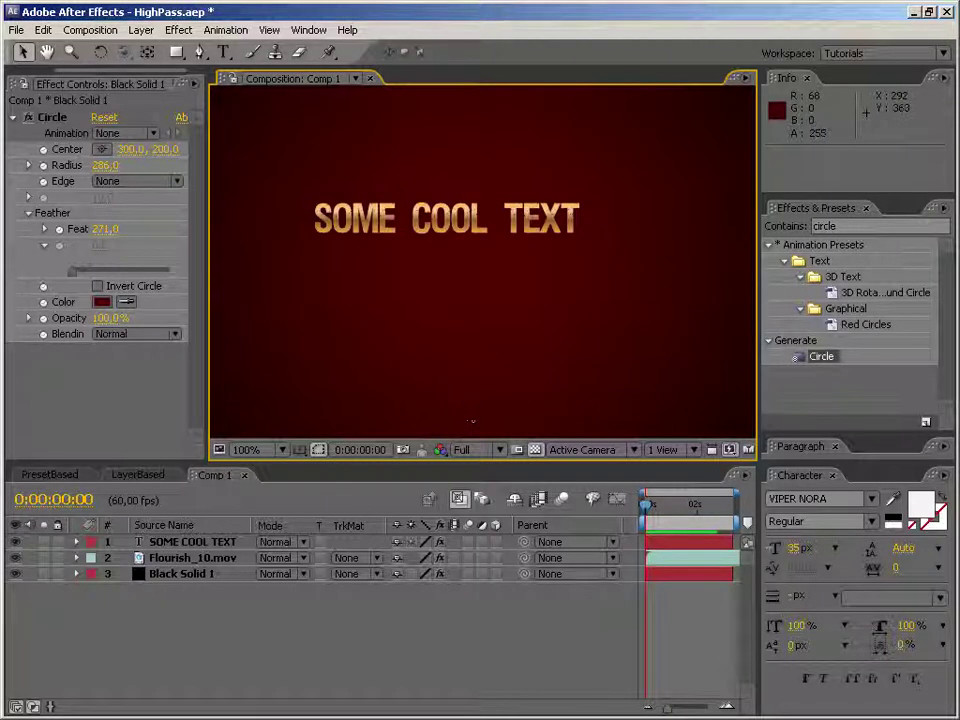
left_click(708, 504)
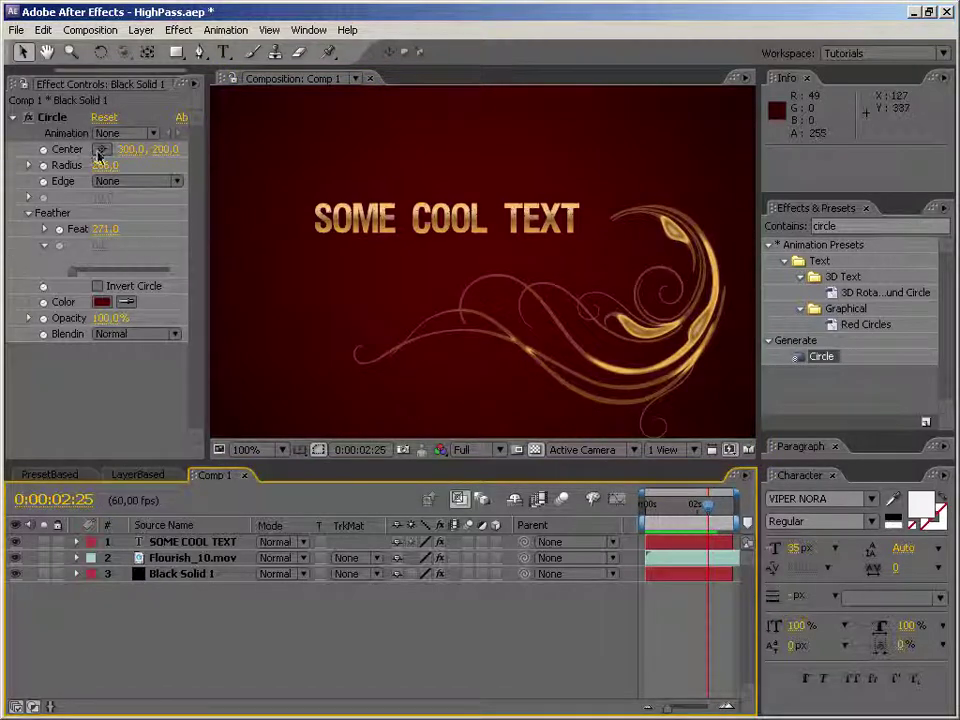
Step: Select Flourish_10.mov and reveal Colorama's Output Cycle settings
left_click(200, 557)
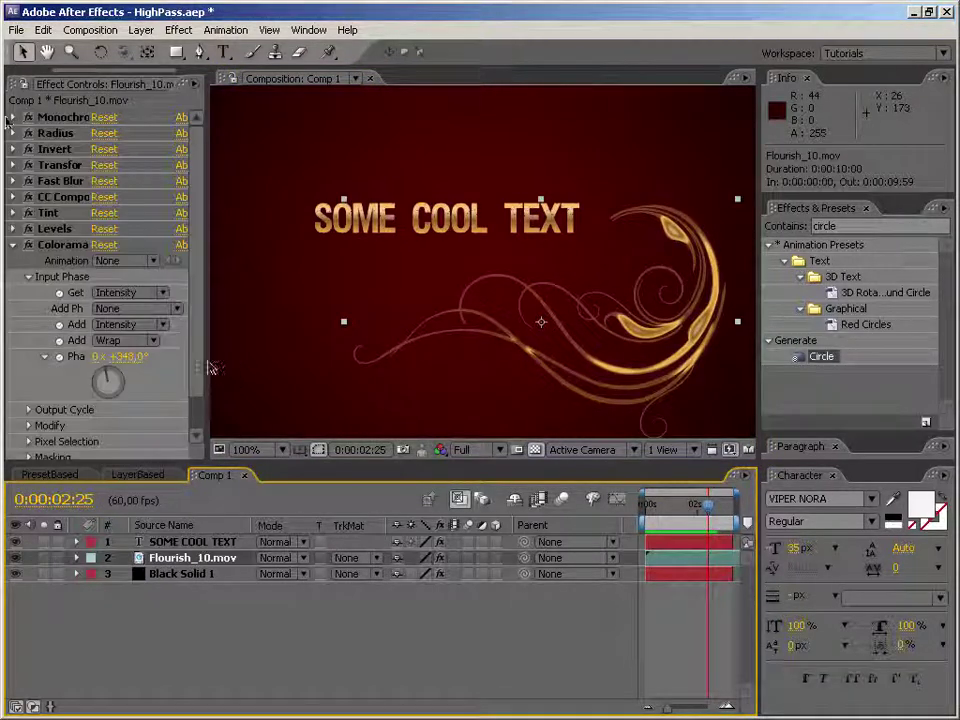
scroll(153, 383, "down", 2)
left_click(28, 240)
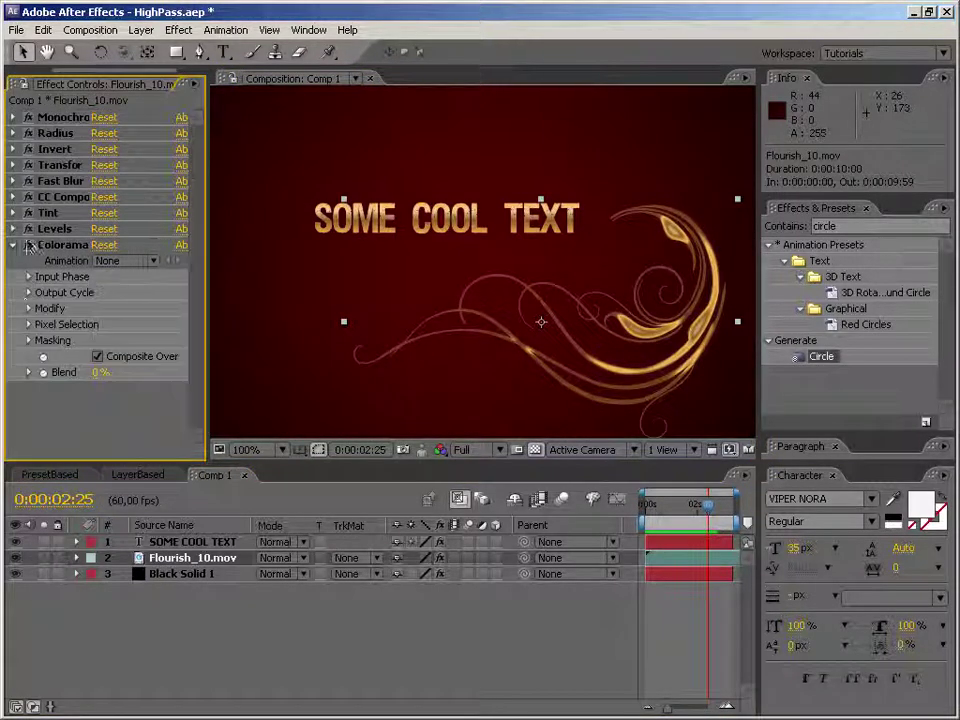
left_click(28, 293)
scroll(47, 305, "down", 5)
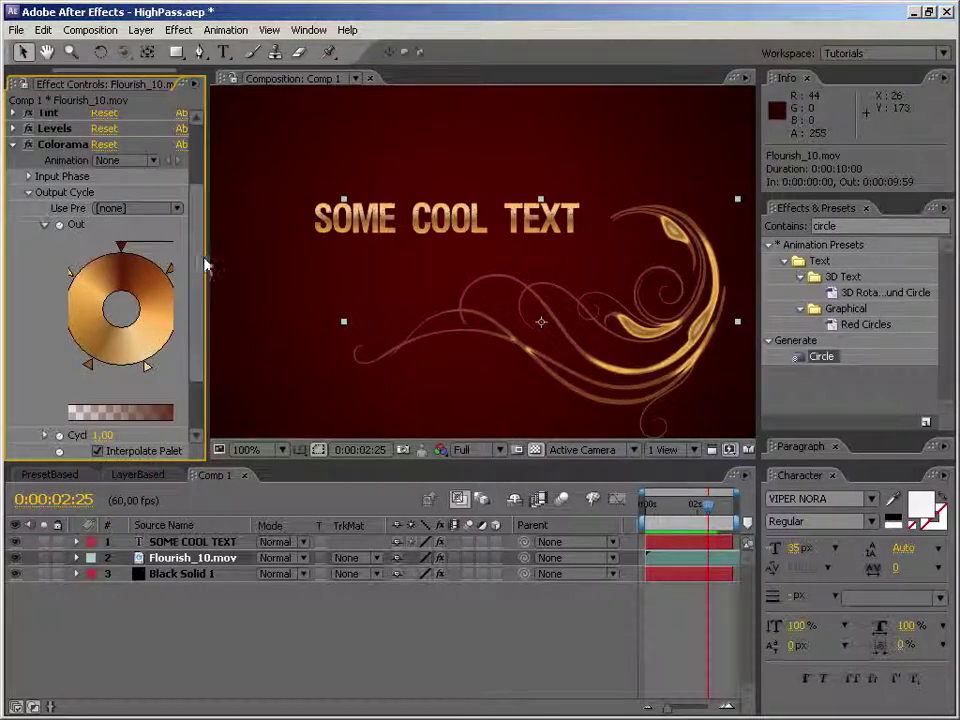
left_click_drag(206, 257, 270, 257)
left_click_drag(648, 326, 624, 316)
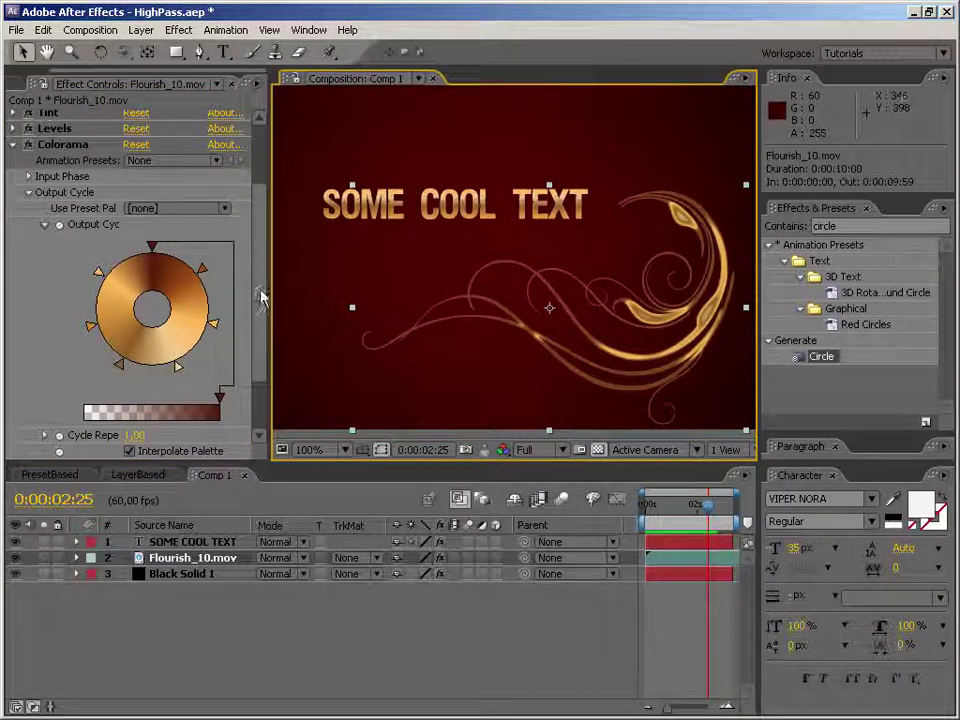
Step: Apply the Golden 2 preset palette and set Phase Shift to 2x +168.0°
left_click(178, 208)
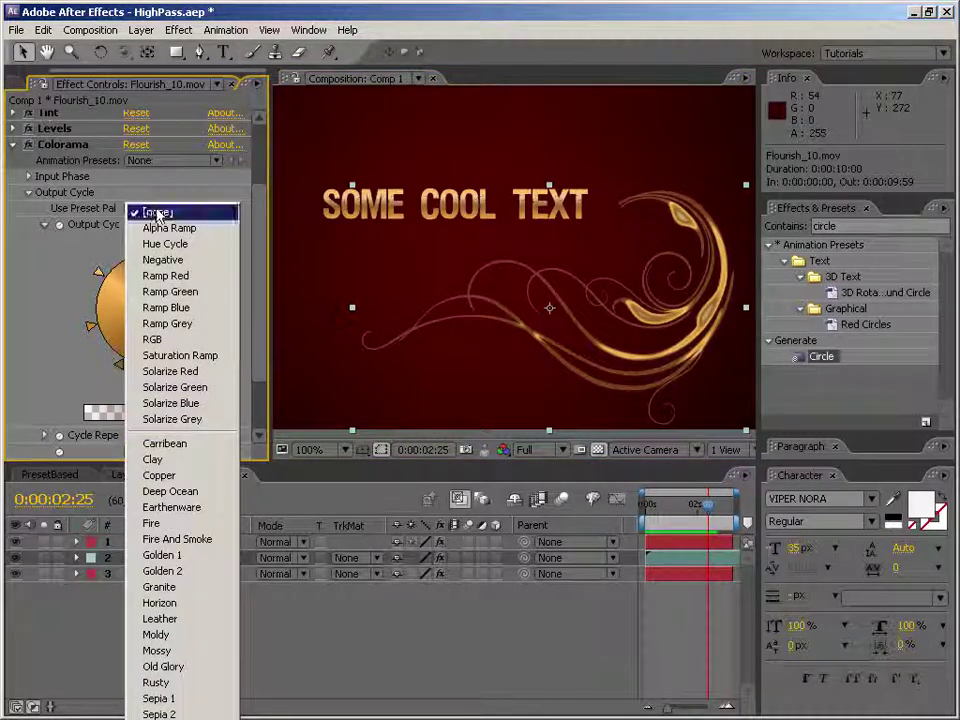
left_click(199, 508)
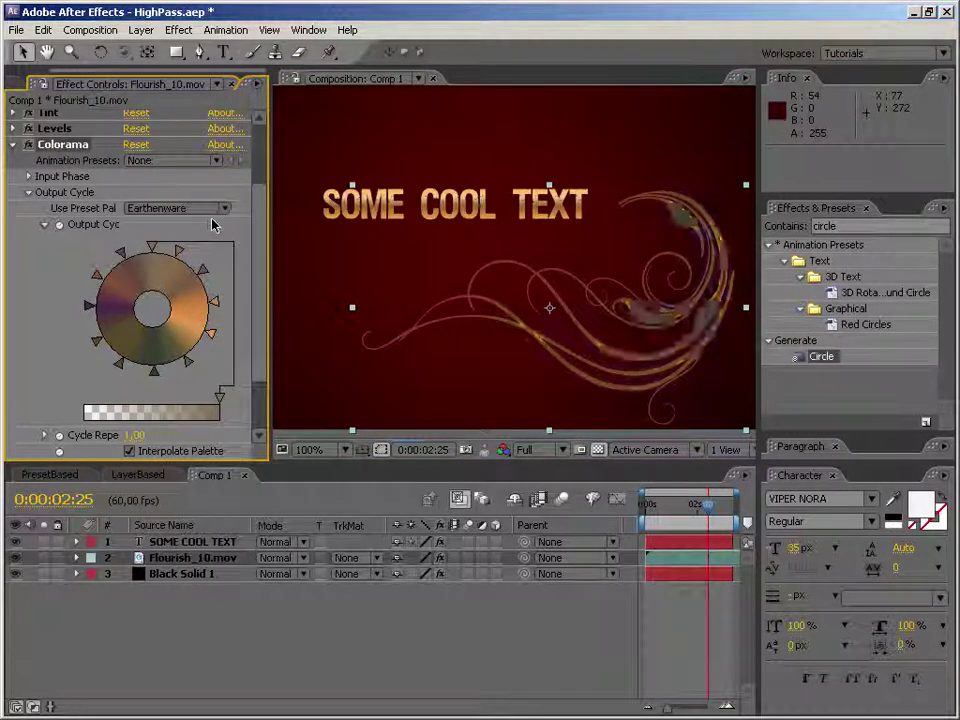
left_click(210, 208)
left_click(197, 255)
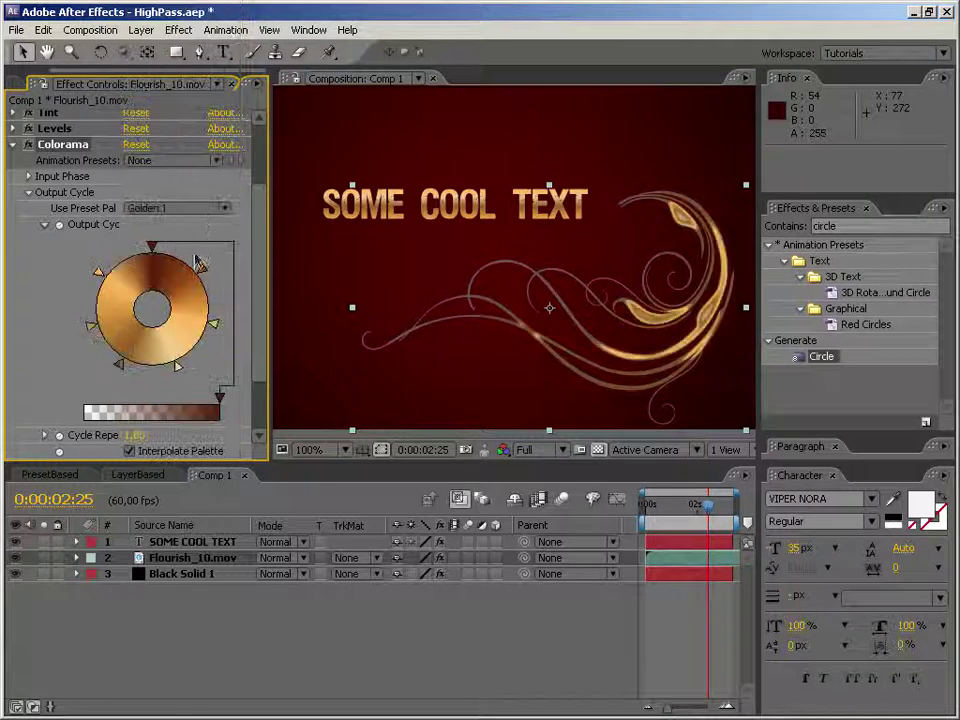
left_click(205, 208)
left_click(193, 260)
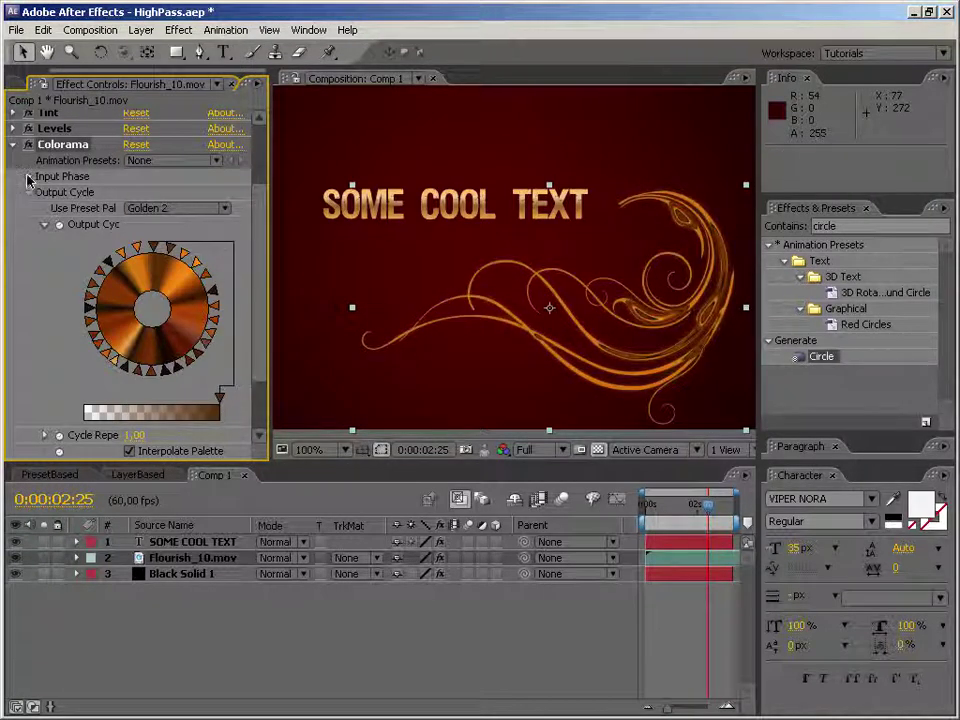
left_click(28, 177)
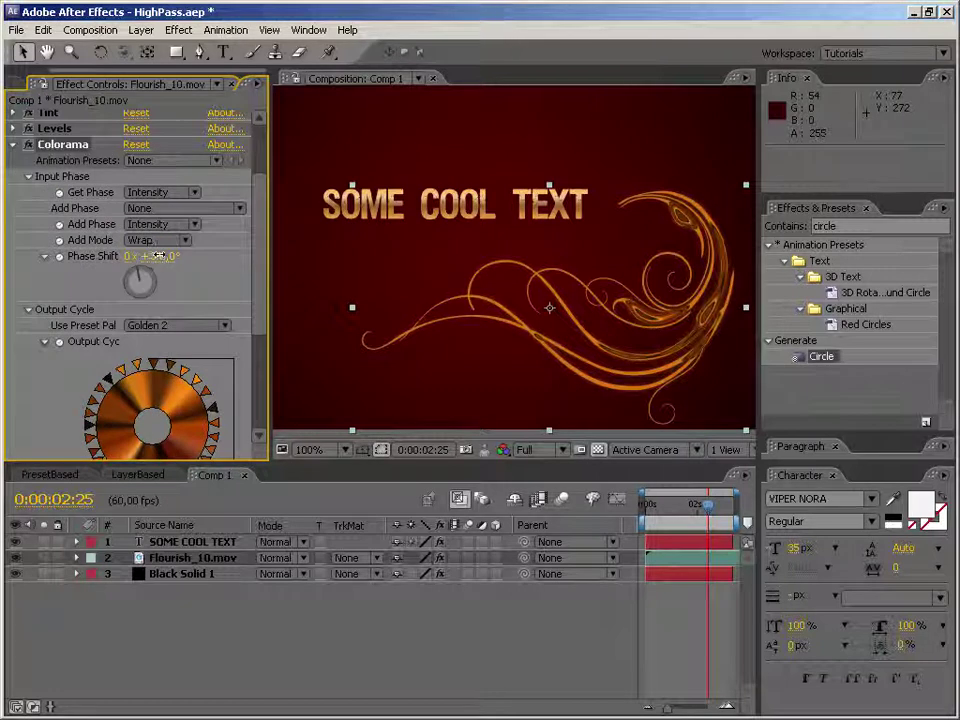
left_click_drag(158, 256, 629, 231)
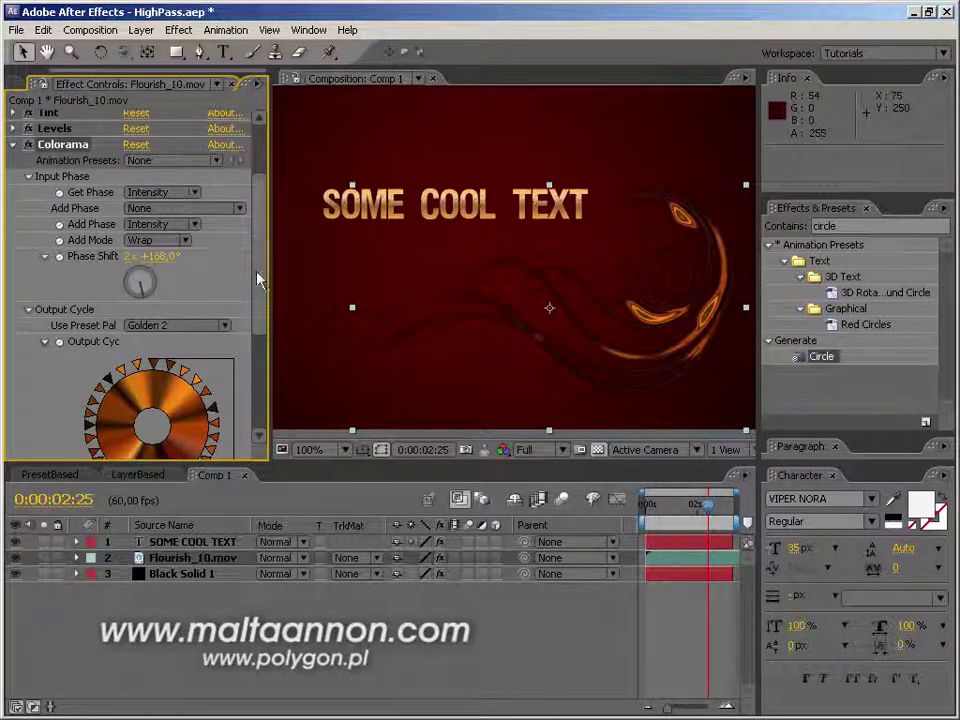